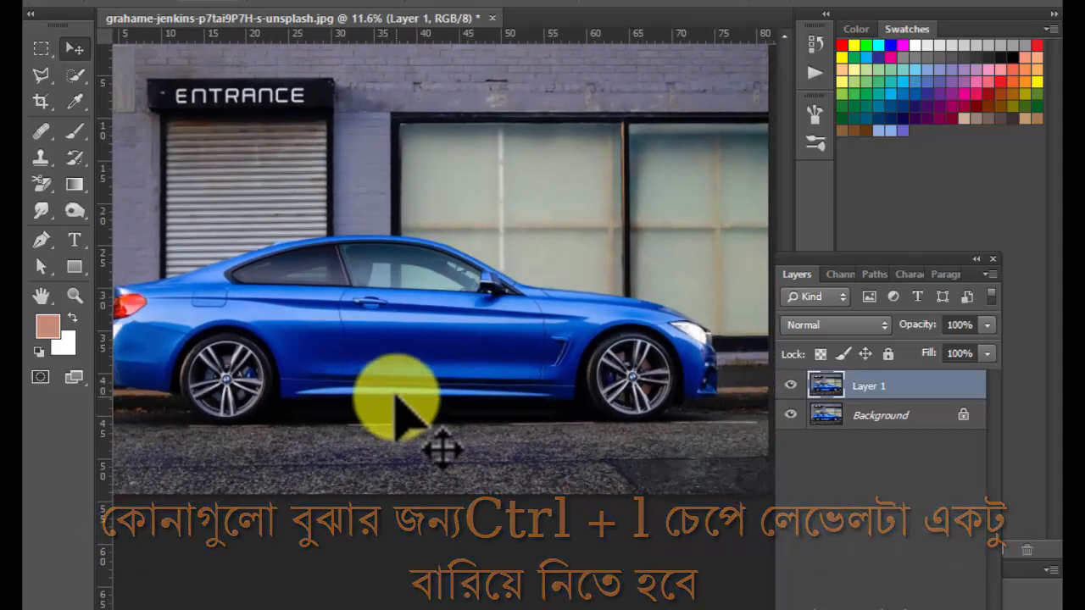
# Brighten Layer 1 with Levels by raising the midtone input to 4.18
pyautogui.hotkey('ctrl', 'l')
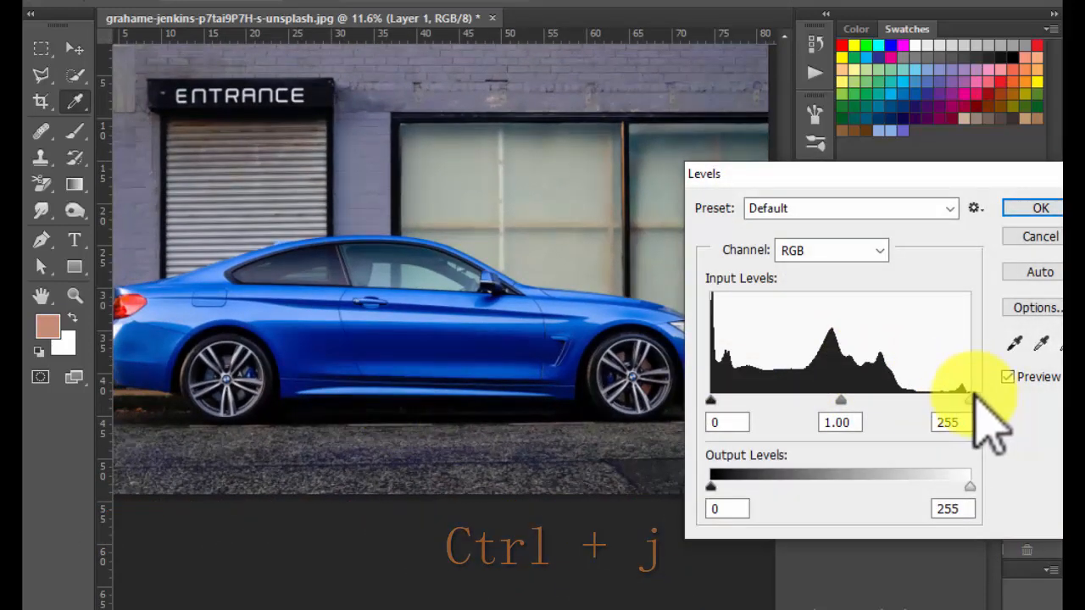
pyautogui.moveTo(970, 400)
pyautogui.mouseDown()
pyautogui.moveTo(847, 398)
pyautogui.moveTo(972, 397)
pyautogui.mouseUp()
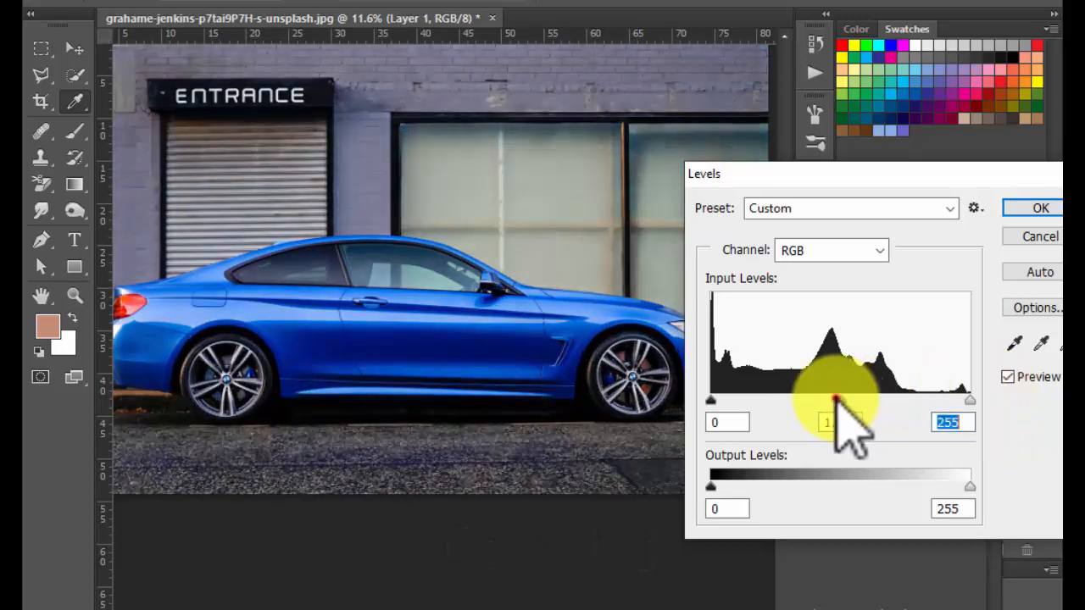
pyautogui.moveTo(841, 399); pyautogui.dragTo(731, 399)
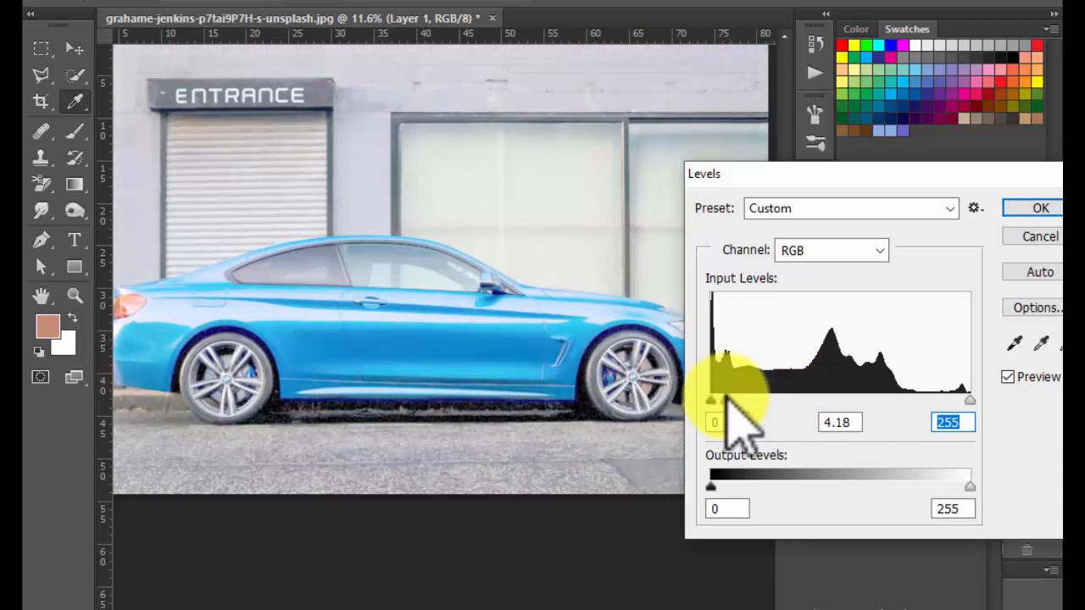
pyautogui.press('Return')
pyautogui.press('v')
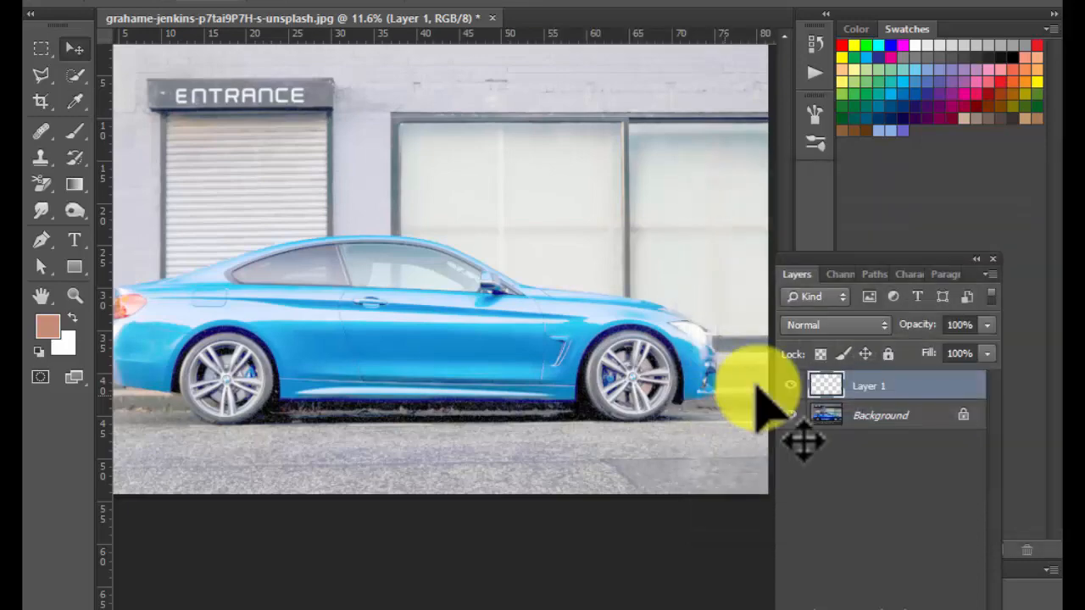
# Examine the brightened car's lower edge up close, from the rear wheel along the sill to the front bumper
pyautogui.hotkey('ctrl', 'space')
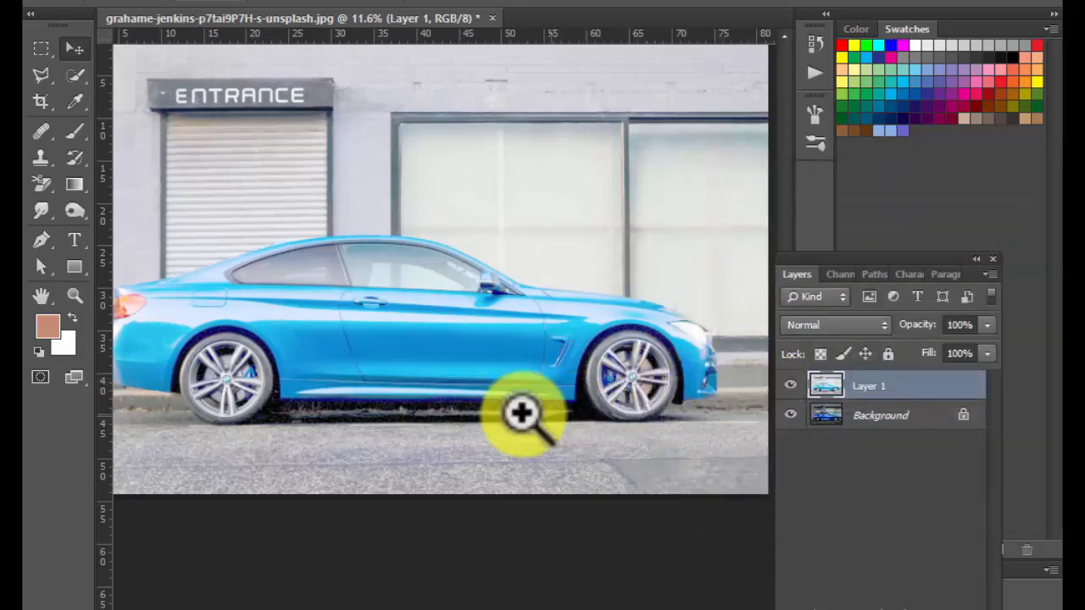
pyautogui.moveTo(320, 439); pyautogui.dragTo(430, 509)
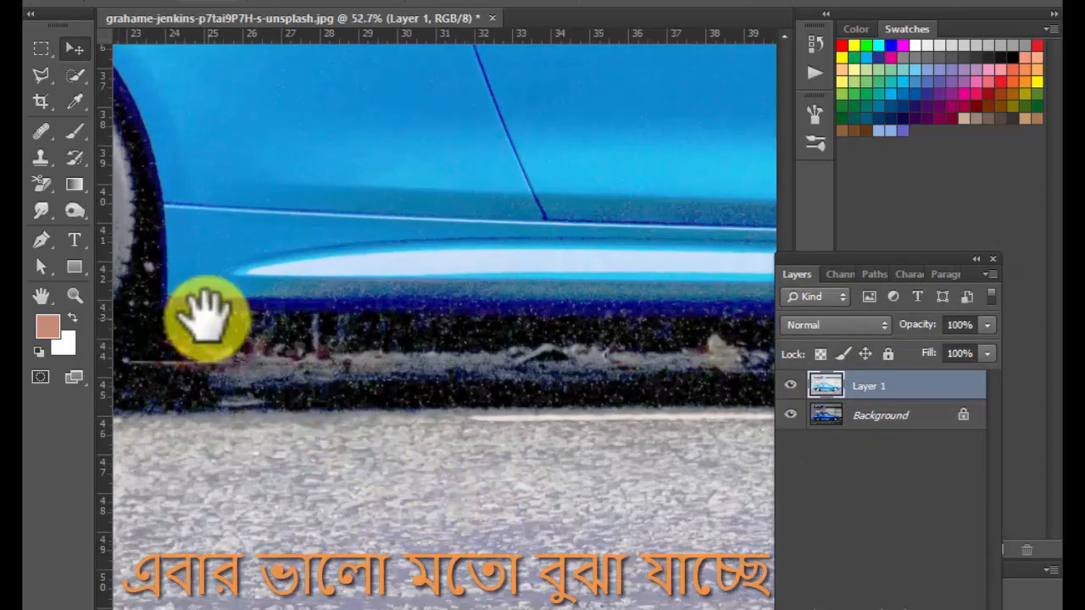
pyautogui.moveTo(208, 310); pyautogui.dragTo(191, 366)
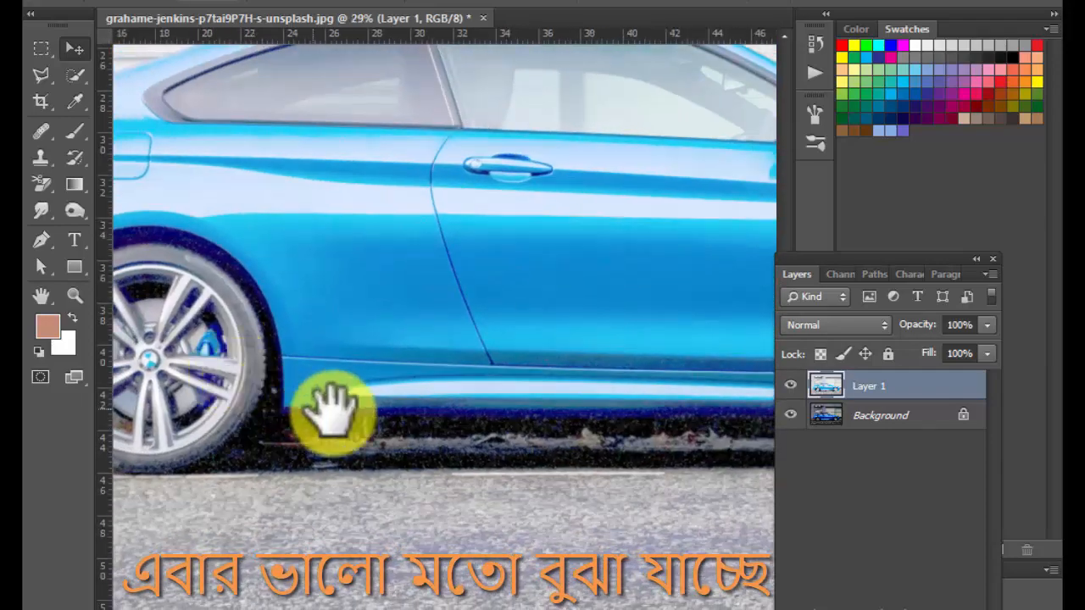
pyautogui.moveTo(360, 405); pyautogui.dragTo(149, 379)
pyautogui.moveTo(402, 412); pyautogui.dragTo(204, 416)
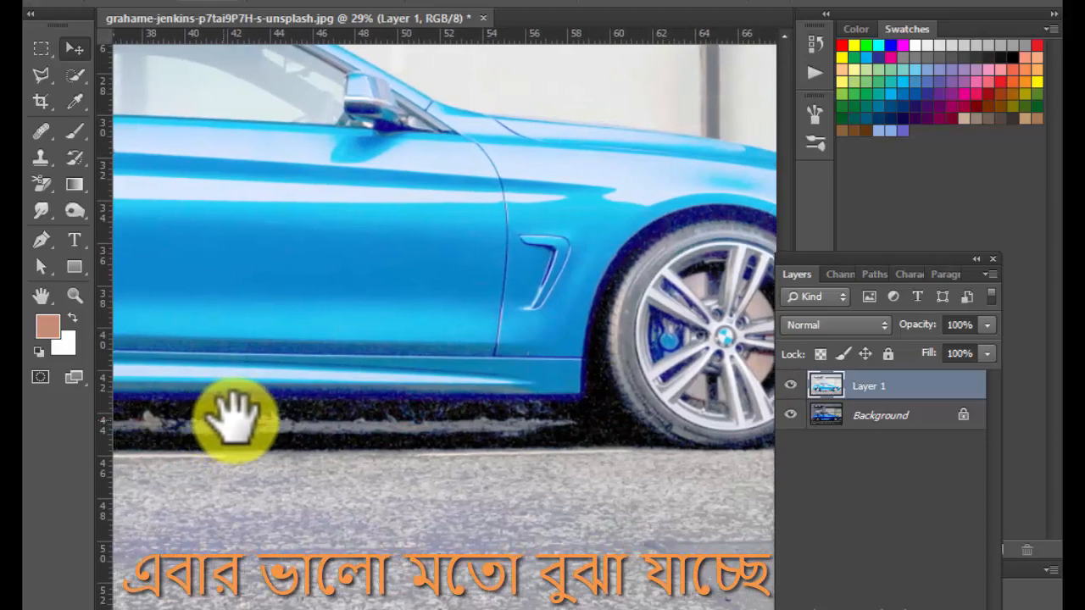
pyautogui.moveTo(237, 416); pyautogui.dragTo(47, 432)
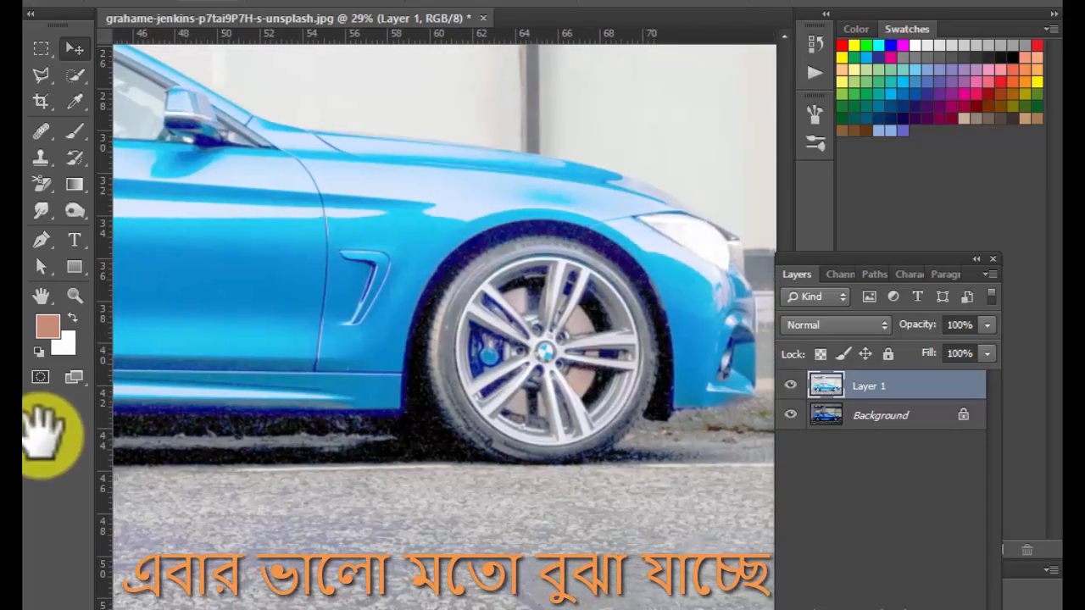
pyautogui.moveTo(441, 398); pyautogui.dragTo(179, 423)
pyautogui.moveTo(469, 413); pyautogui.dragTo(521, 525)
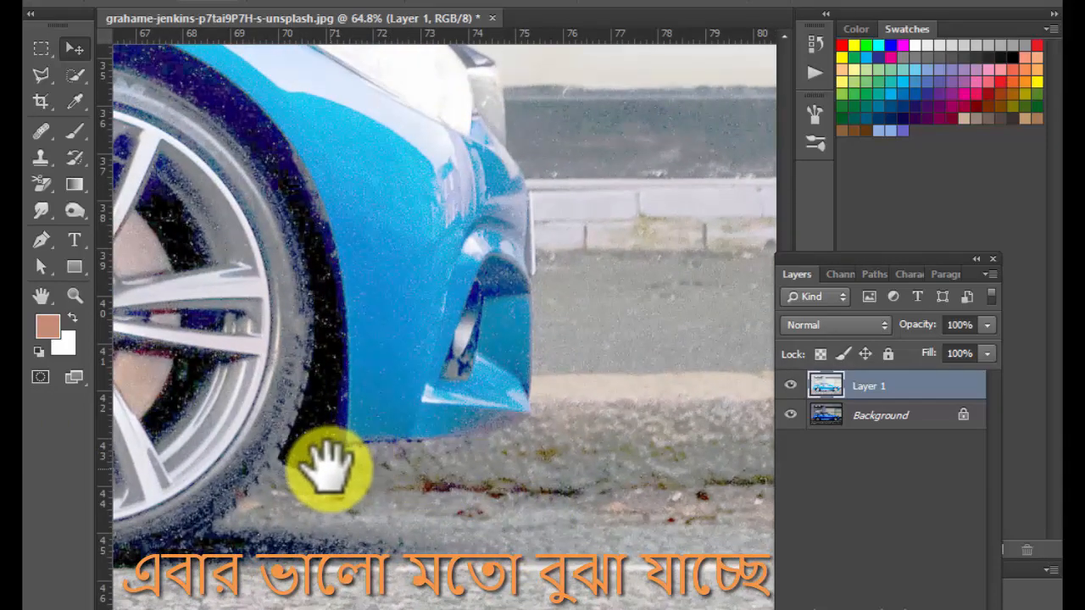
pyautogui.moveTo(324, 494); pyautogui.dragTo(525, 419)
pyautogui.moveTo(218, 448); pyautogui.dragTo(593, 479)
pyautogui.moveTo(443, 487); pyautogui.dragTo(310, 416)
pyautogui.moveTo(218, 455); pyautogui.dragTo(224, 428)
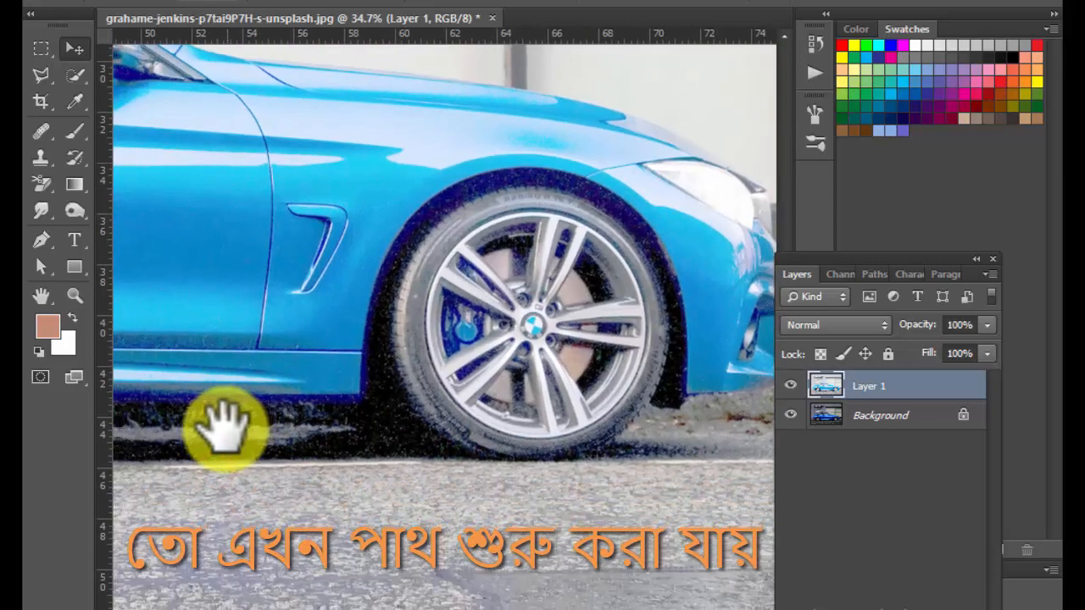
pyautogui.moveTo(313, 441); pyautogui.dragTo(594, 479)
# Start a Pen tool path on the rear bumper's lower edge, beside the rear wheel arch
pyautogui.moveTo(392, 438); pyautogui.dragTo(493, 492)
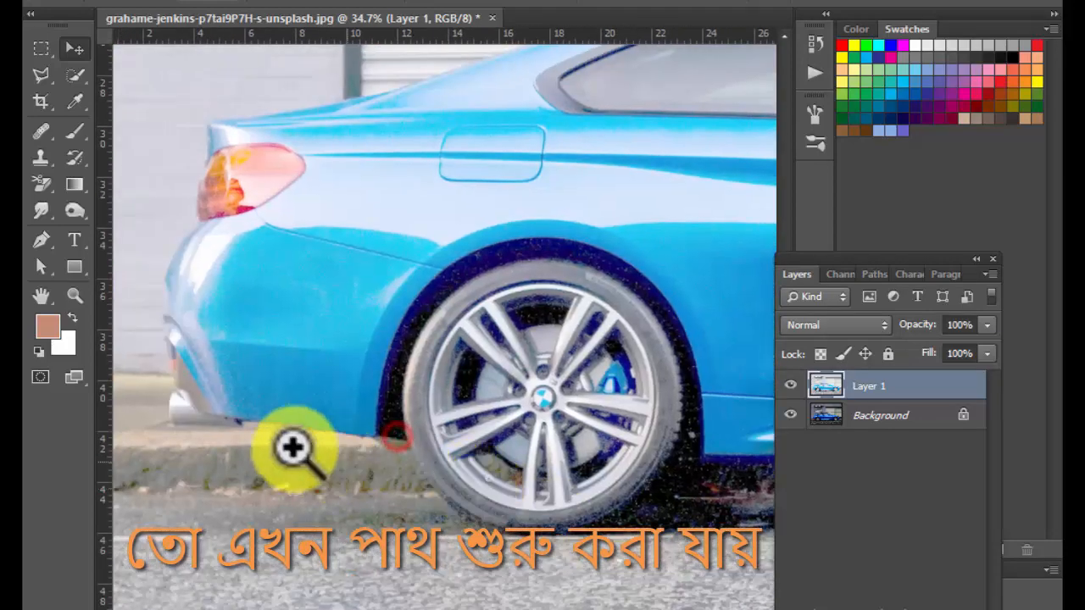
pyautogui.moveTo(269, 444); pyautogui.dragTo(339, 455)
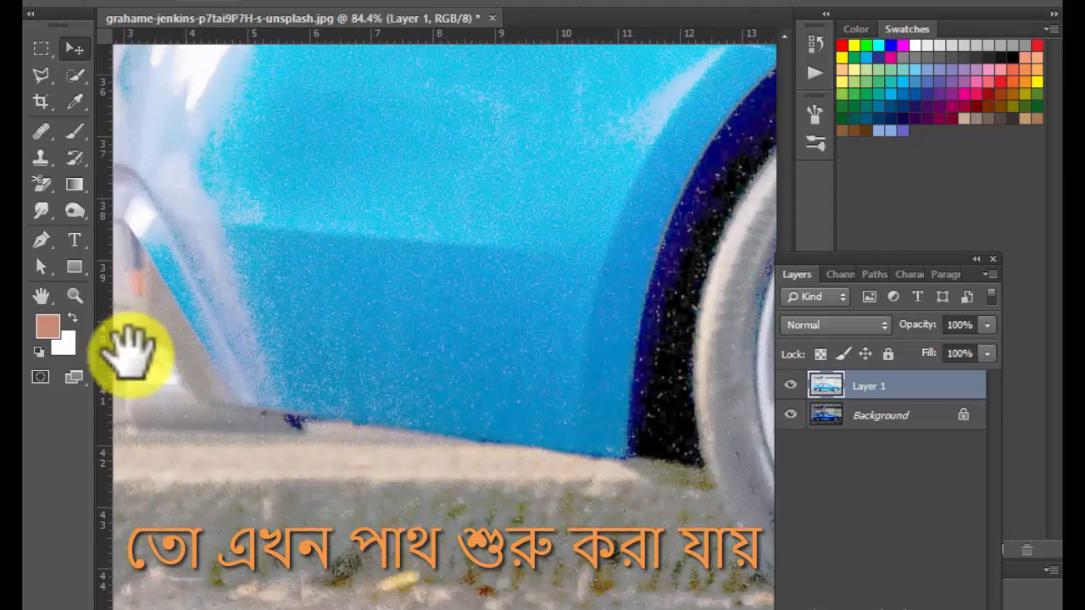
pyautogui.click(40, 248)
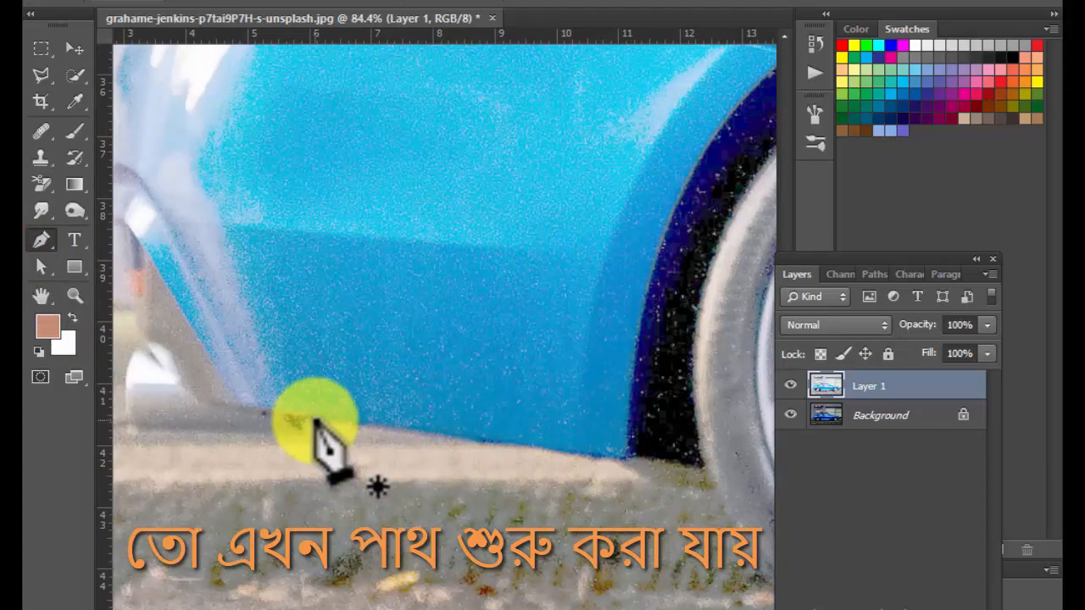
pyautogui.click(613, 458)
pyautogui.moveTo(629, 480); pyautogui.dragTo(388, 424)
pyautogui.moveTo(525, 522); pyautogui.dragTo(398, 429)
pyautogui.moveTo(472, 518); pyautogui.dragTo(576, 555)
pyautogui.keyDown('alt'); pyautogui.click(472, 520); pyautogui.keyUp('alt')
# Continue the path around the bottom of the rear tyre up to the start of the side sill
pyautogui.scroll(-6, 472, 520)
pyautogui.moveTo(489, 520); pyautogui.dragTo(423, 520)
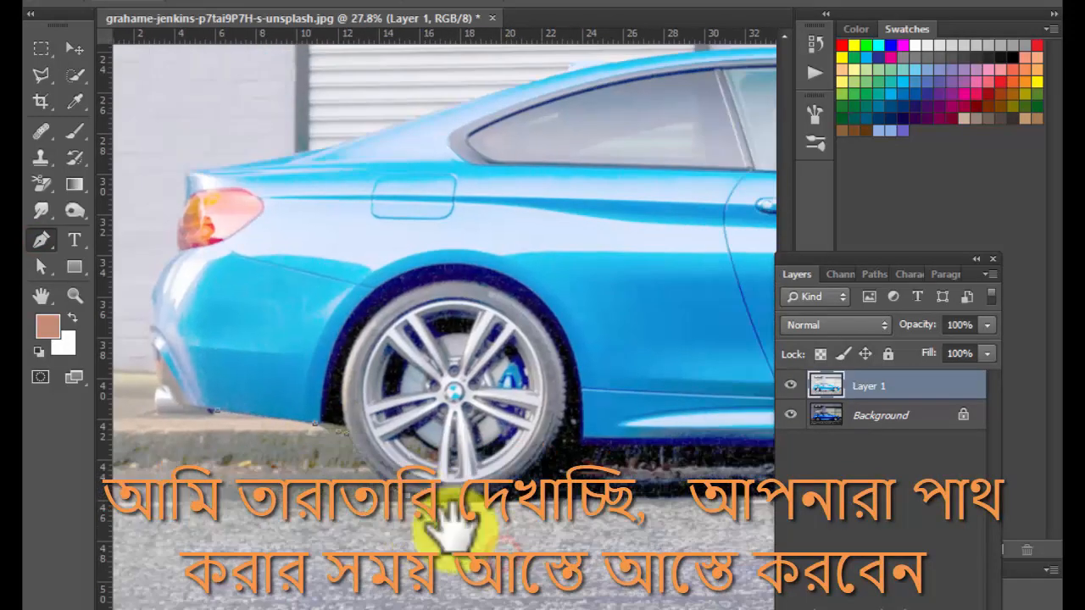
pyautogui.scroll(5, 526, 547)
pyautogui.moveTo(497, 459); pyautogui.dragTo(457, 479)
pyautogui.keyDown('alt'); pyautogui.click(511, 458); pyautogui.keyUp('alt')
pyautogui.moveTo(506, 406); pyautogui.dragTo(551, 330)
pyautogui.keyDown('alt'); pyautogui.click(507, 406); pyautogui.keyUp('alt')
# Extend the path along the bottom of the side sill to the front wheel arch
pyautogui.moveTo(738, 412); pyautogui.dragTo(549, 416)
pyautogui.scroll(-3, 550, 416)
pyautogui.click(617, 418)
pyautogui.scroll(-6, 619, 418)
pyautogui.moveTo(618, 419); pyautogui.dragTo(197, 447)
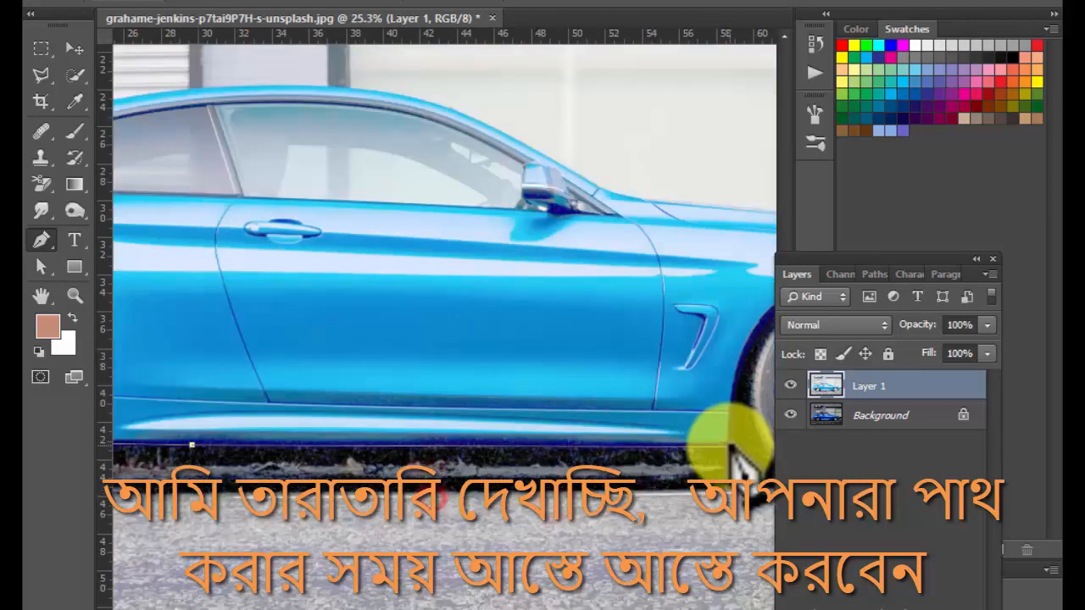
pyautogui.click(726, 444)
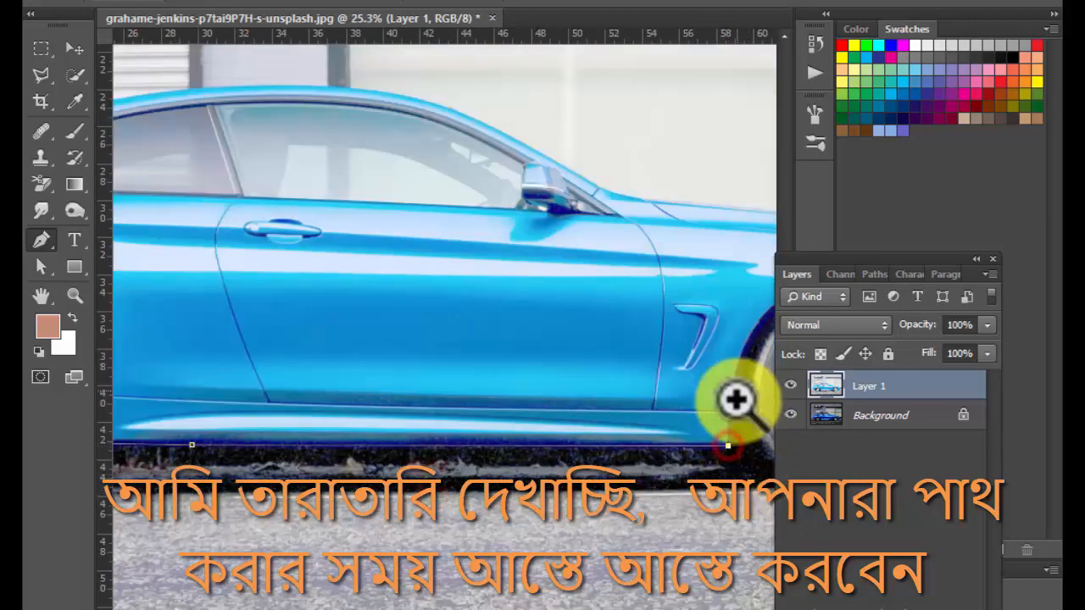
# Trace the bottom of the front tyre with curved path segments
pyautogui.moveTo(738, 401); pyautogui.dragTo(755, 440)
pyautogui.moveTo(755, 491); pyautogui.dragTo(582, 466)
pyautogui.moveTo(582, 475); pyautogui.dragTo(473, 443)
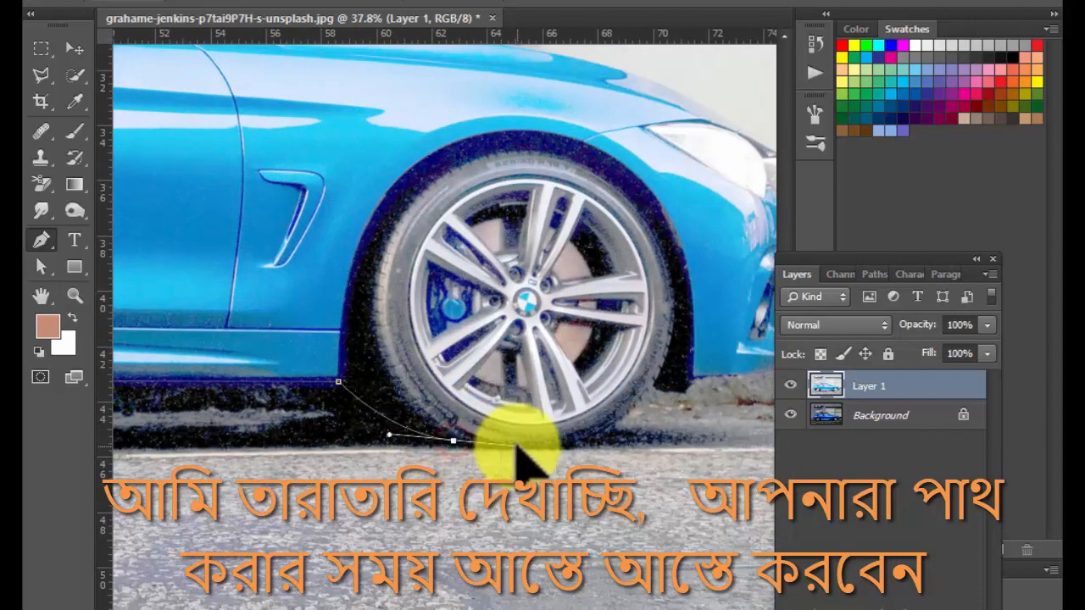
pyautogui.moveTo(515, 451); pyautogui.dragTo(389, 462)
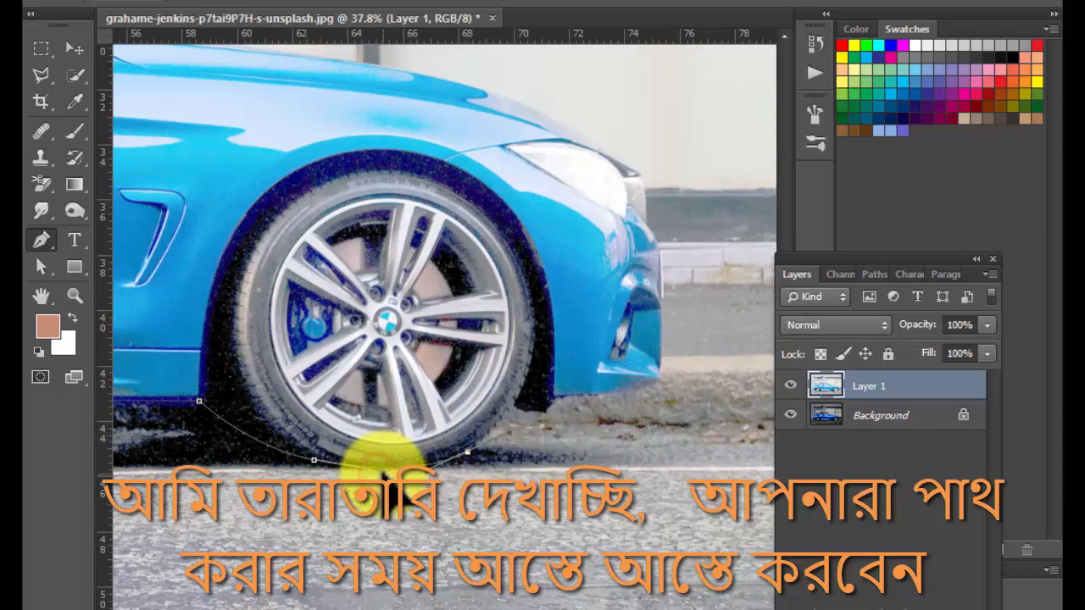
pyautogui.moveTo(488, 442); pyautogui.dragTo(388, 515)
# Continue the path past the front wheel arch, along the bumper's underside and up its front corner
pyautogui.scroll(5, 386, 508)
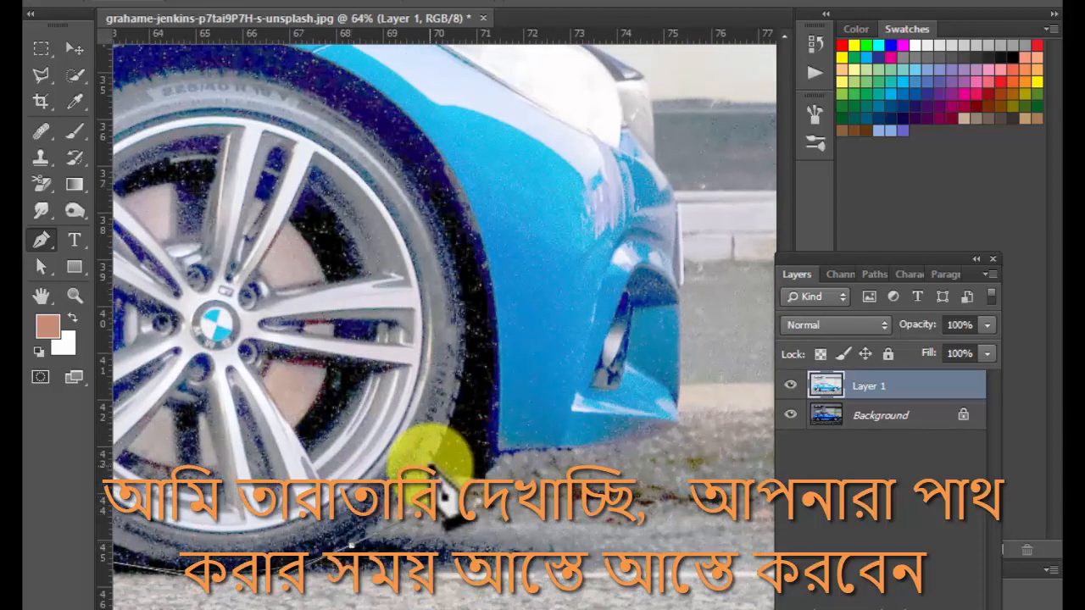
pyautogui.scroll(2, 420, 474)
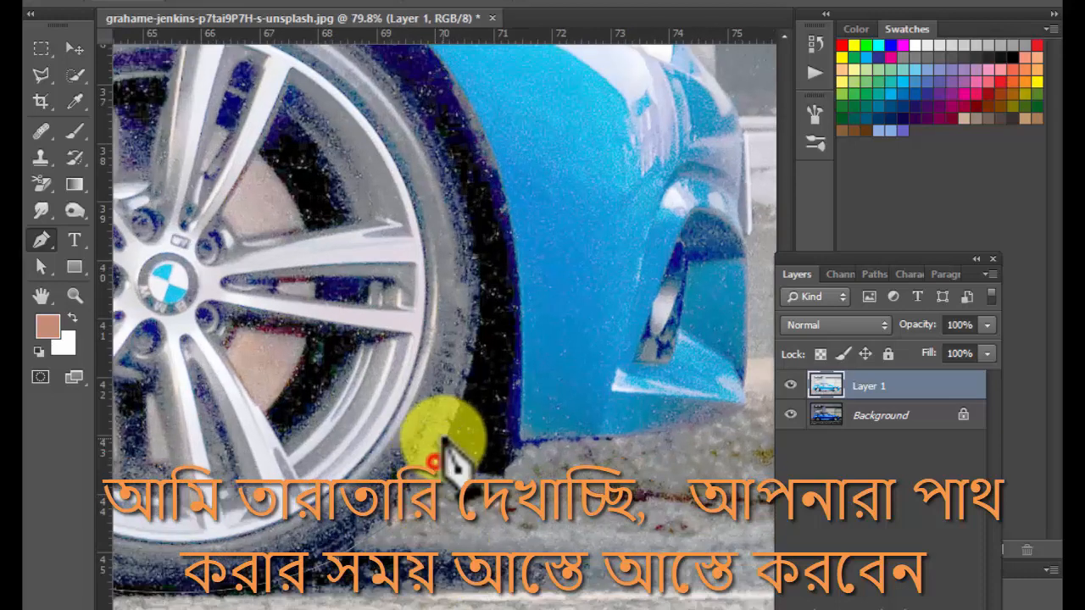
pyautogui.click(388, 524)
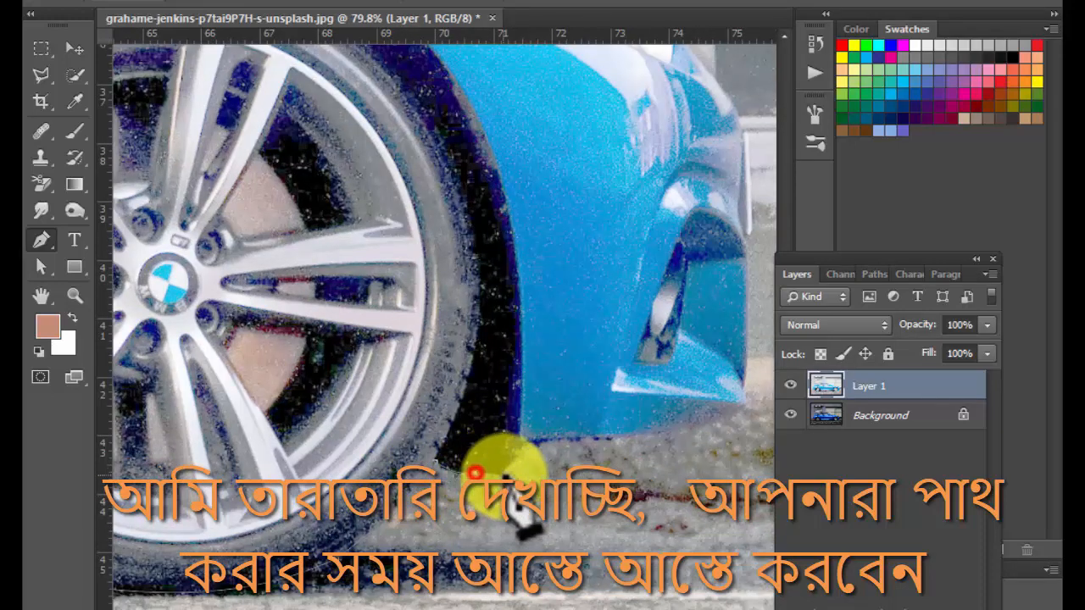
pyautogui.moveTo(521, 444); pyautogui.dragTo(392, 528)
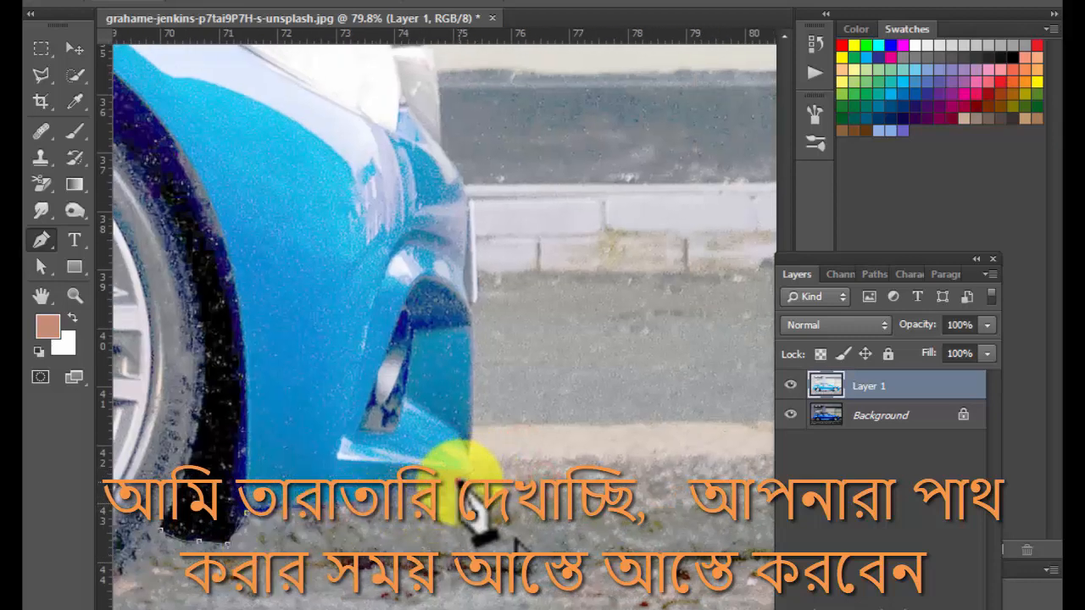
pyautogui.scroll(3, 471, 468)
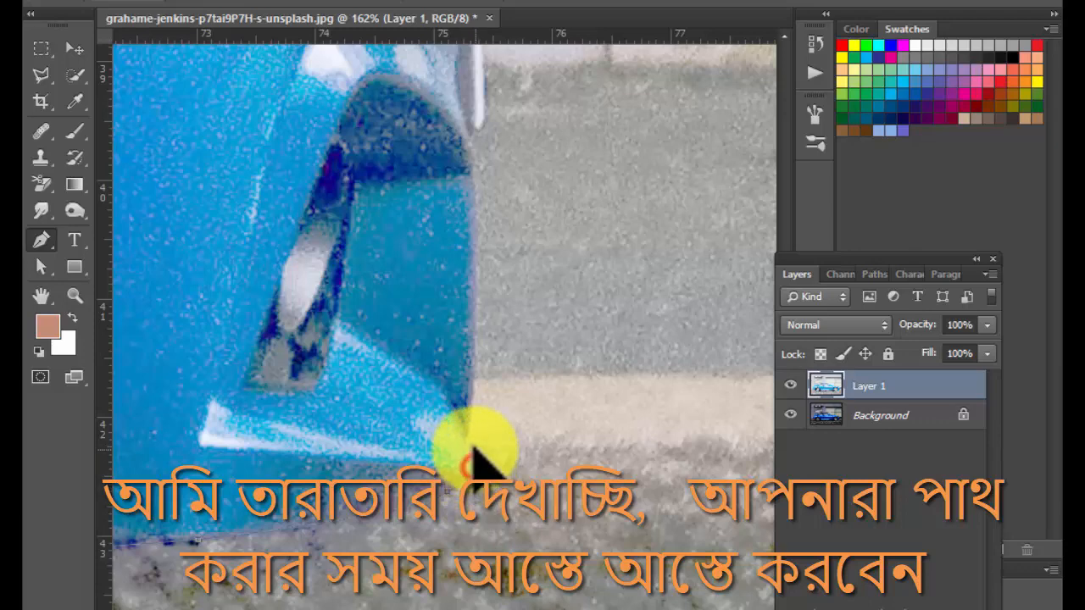
pyautogui.moveTo(468, 442); pyautogui.dragTo(471, 492)
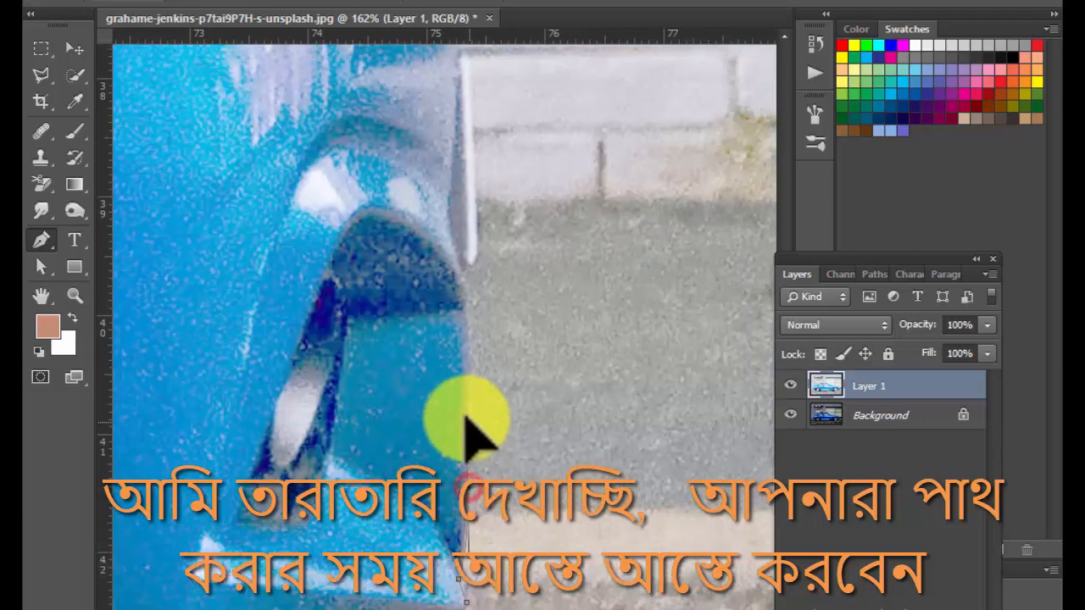
pyautogui.moveTo(474, 378); pyautogui.dragTo(454, 506)
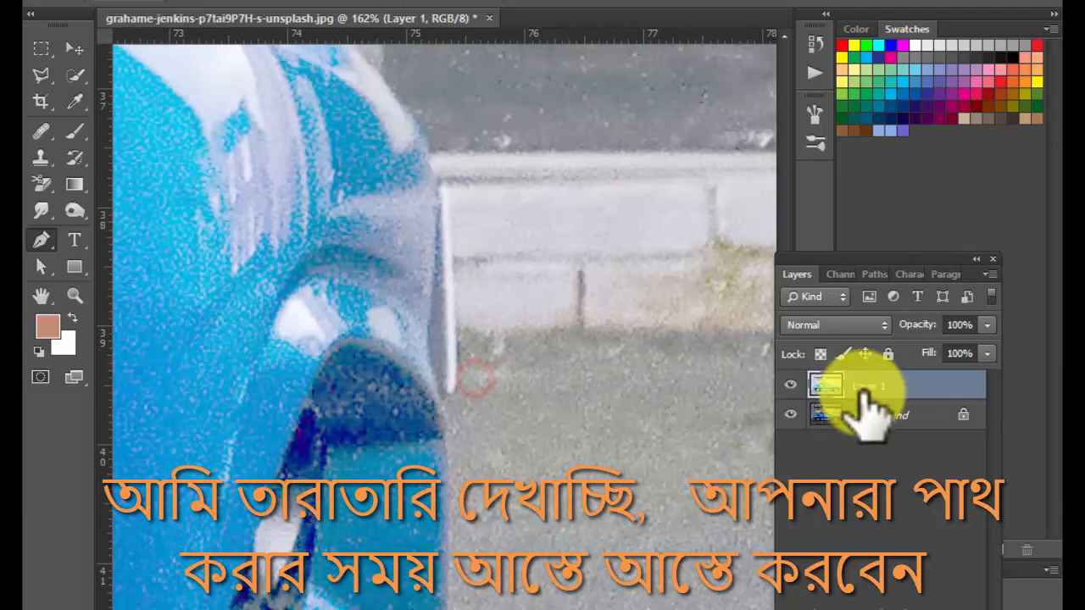
# Delete the brightened Layer 1 and duplicate the original Background layer in its place
pyautogui.moveTo(874, 387); pyautogui.dragTo(971, 608)
pyautogui.click(900, 386)
pyautogui.hotkey('ctrl', 'j')
# Continue the path up the front bumper's edge and around the lower end of the thin white strip
pyautogui.keyDown('alt'); pyautogui.click(460, 477); pyautogui.keyUp('alt')
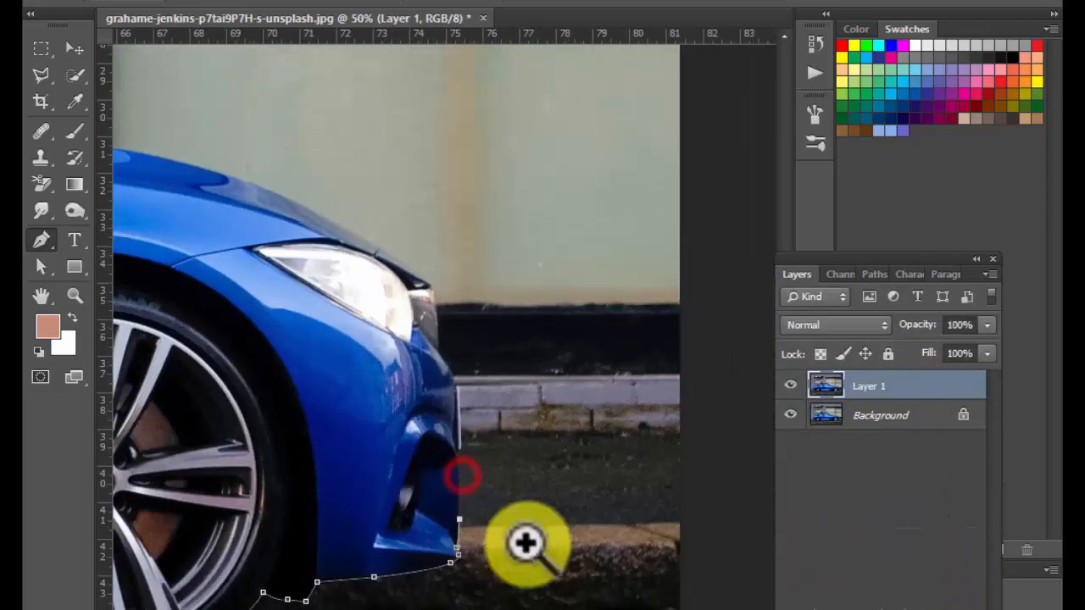
pyautogui.moveTo(361, 578); pyautogui.dragTo(540, 394)
pyautogui.keyDown('alt'); pyautogui.click(604, 516); pyautogui.keyUp('alt')
pyautogui.moveTo(415, 494); pyautogui.dragTo(466, 509)
pyautogui.moveTo(612, 520); pyautogui.dragTo(452, 508)
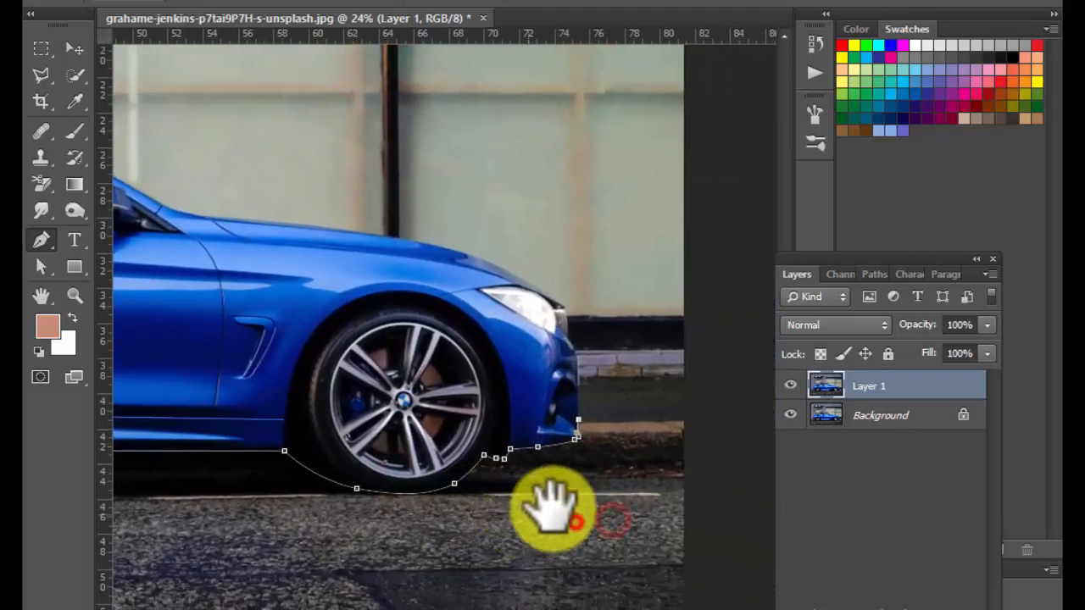
pyautogui.moveTo(562, 492); pyautogui.dragTo(486, 500)
pyautogui.moveTo(534, 420); pyautogui.dragTo(548, 422)
pyautogui.moveTo(497, 402); pyautogui.dragTo(551, 526)
pyautogui.moveTo(525, 421); pyautogui.dragTo(562, 562)
pyautogui.moveTo(508, 455); pyautogui.dragTo(525, 367)
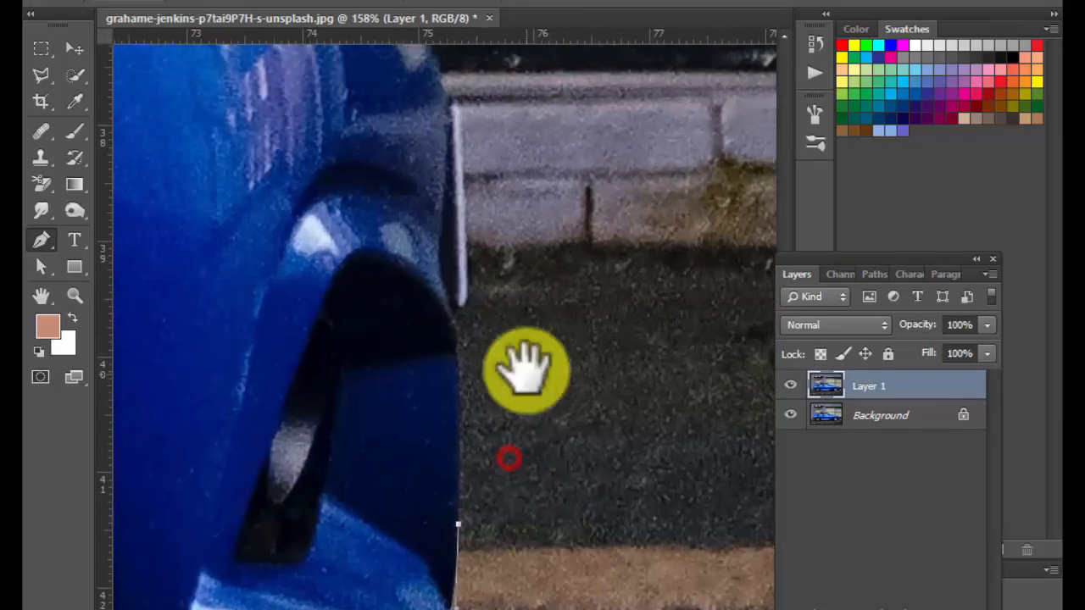
pyautogui.click(458, 324)
pyautogui.click(396, 335)
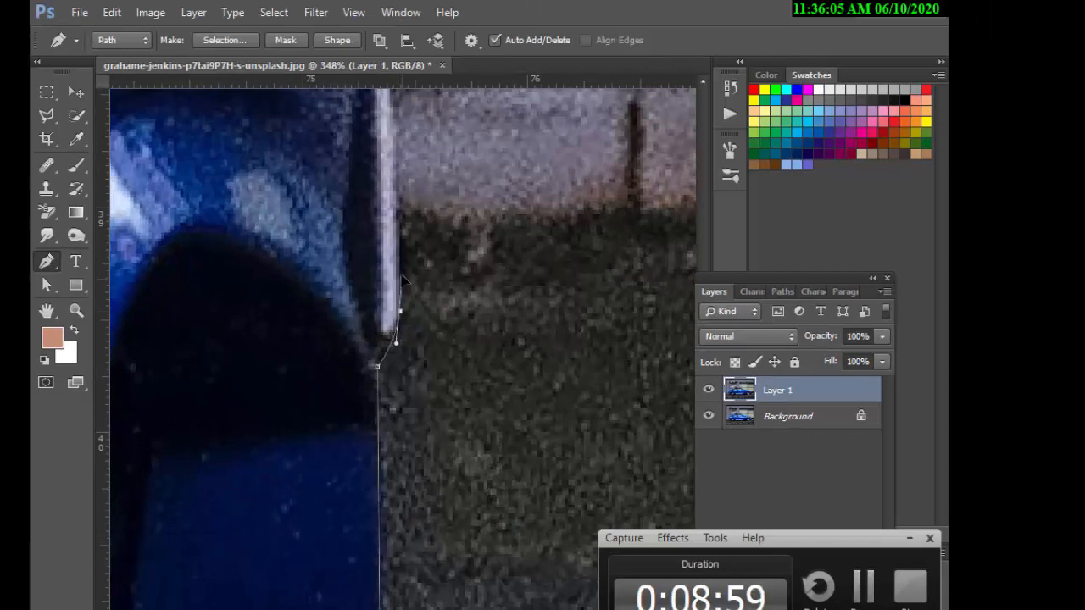
pyautogui.moveTo(402, 276); pyautogui.dragTo(404, 276)
# Trace the upper curve of the front bumper up towards the outer edge of the headlight
pyautogui.moveTo(403, 276); pyautogui.dragTo(432, 505)
pyautogui.moveTo(422, 240); pyautogui.dragTo(449, 439)
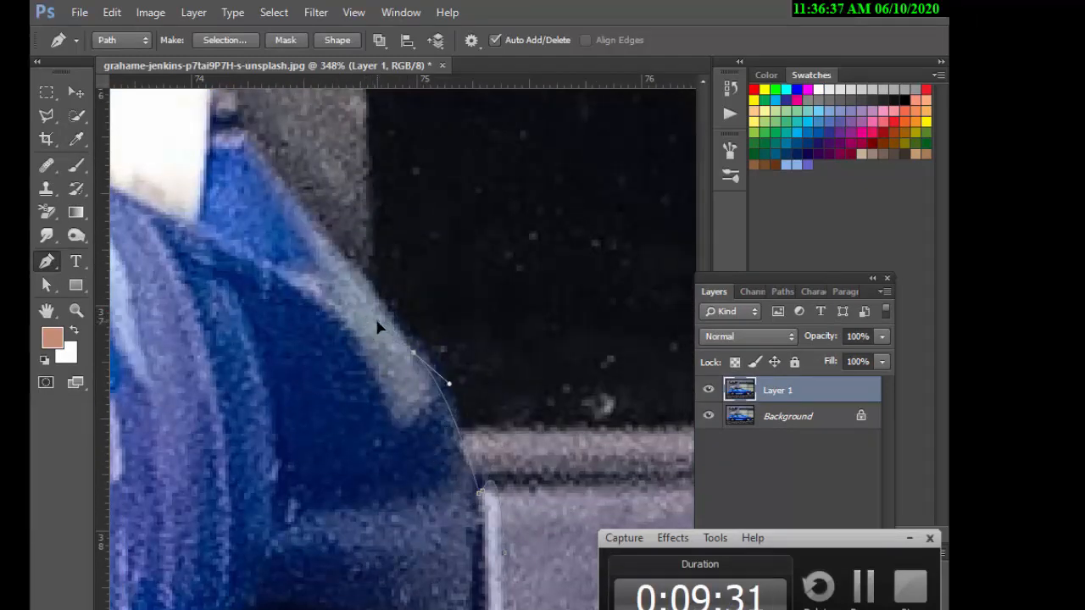
pyautogui.moveTo(423, 367); pyautogui.dragTo(517, 494)
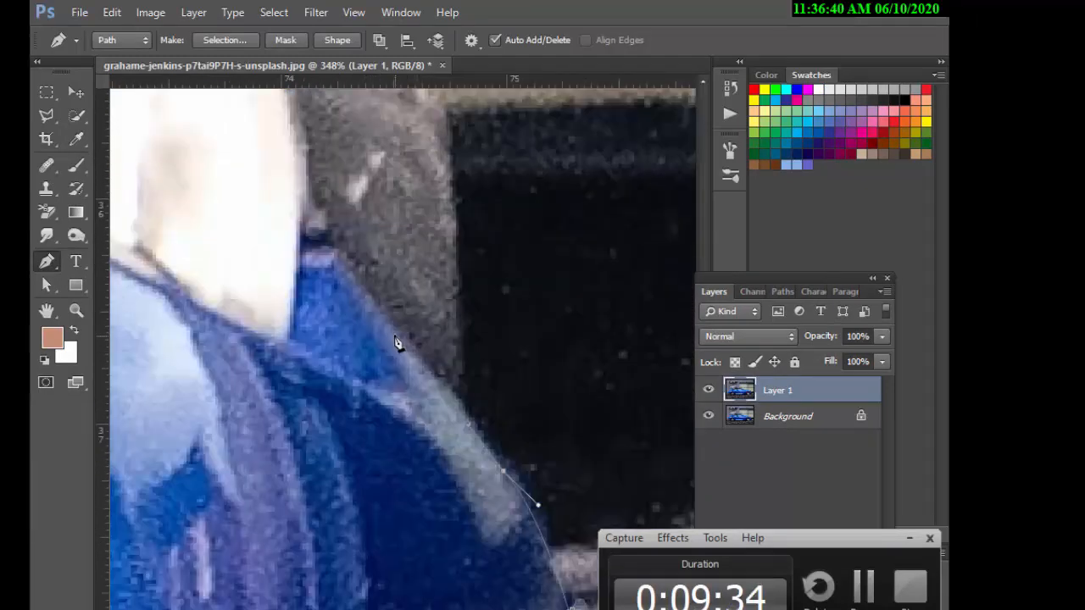
pyautogui.moveTo(397, 334); pyautogui.dragTo(368, 295)
pyautogui.moveTo(408, 339); pyautogui.dragTo(425, 382)
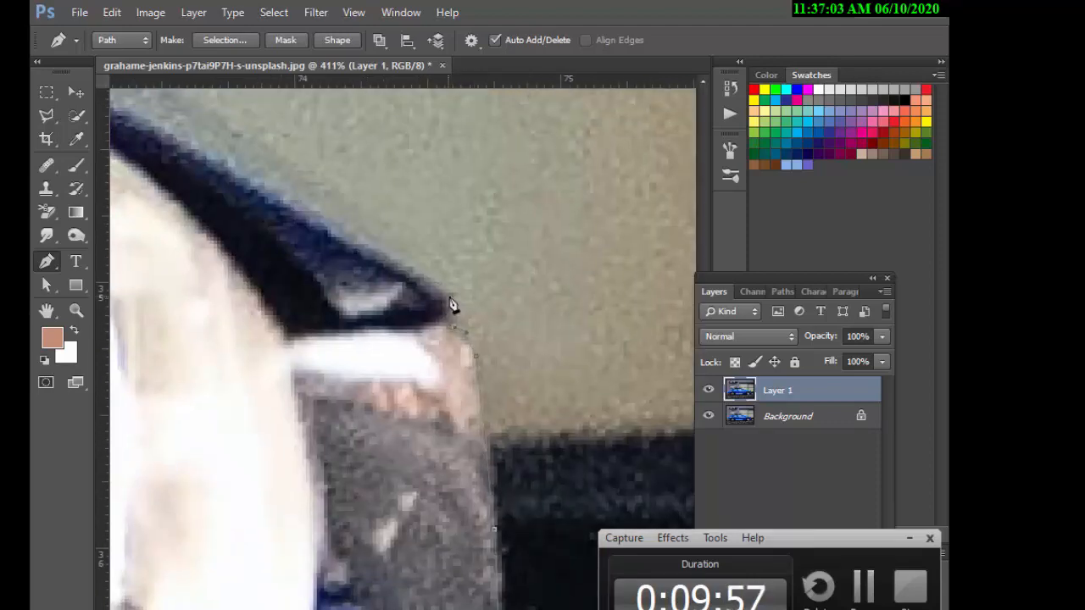
# Carry the path around the headlight's pointed tip and onto the front edge of the bonnet
pyautogui.click(449, 298)
pyautogui.click(323, 222)
pyautogui.moveTo(429, 334); pyautogui.dragTo(390, 334)
pyautogui.moveTo(216, 202); pyautogui.dragTo(286, 365)
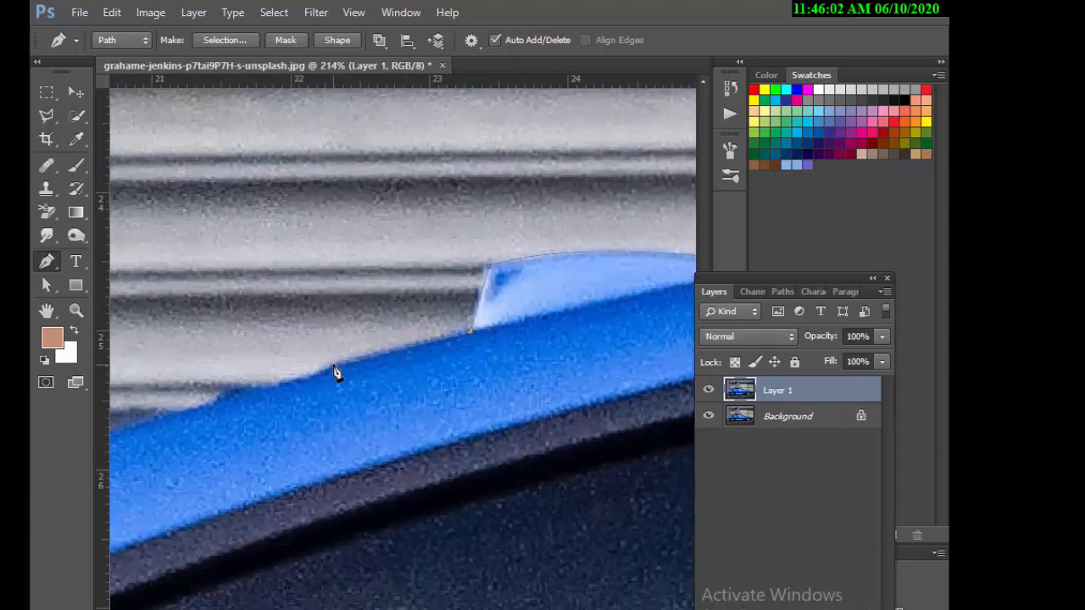
# Continue the path along the roof edge behind the antenna fin towards the car's rear, undoing the misplaced points
pyautogui.moveTo(202, 405); pyautogui.dragTo(174, 412)
pyautogui.moveTo(175, 415); pyautogui.dragTo(429, 358)
pyautogui.scroll(-2, 413, 405)
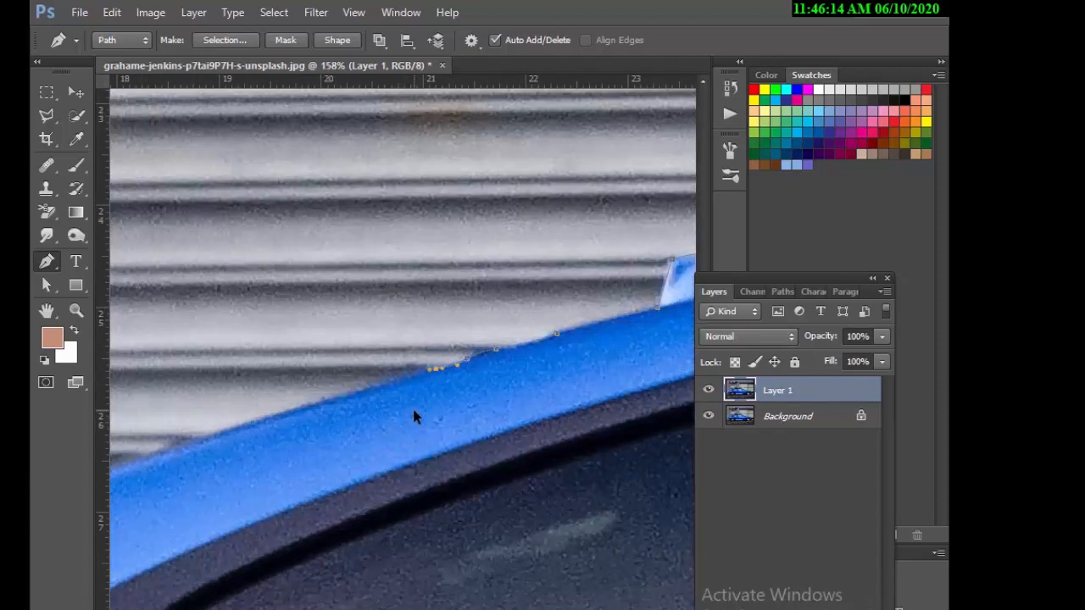
pyautogui.hotkey('ctrl', 'alt', 'z')
pyautogui.hotkey('ctrl', 'alt', 'z')
pyautogui.moveTo(359, 392); pyautogui.dragTo(300, 409)
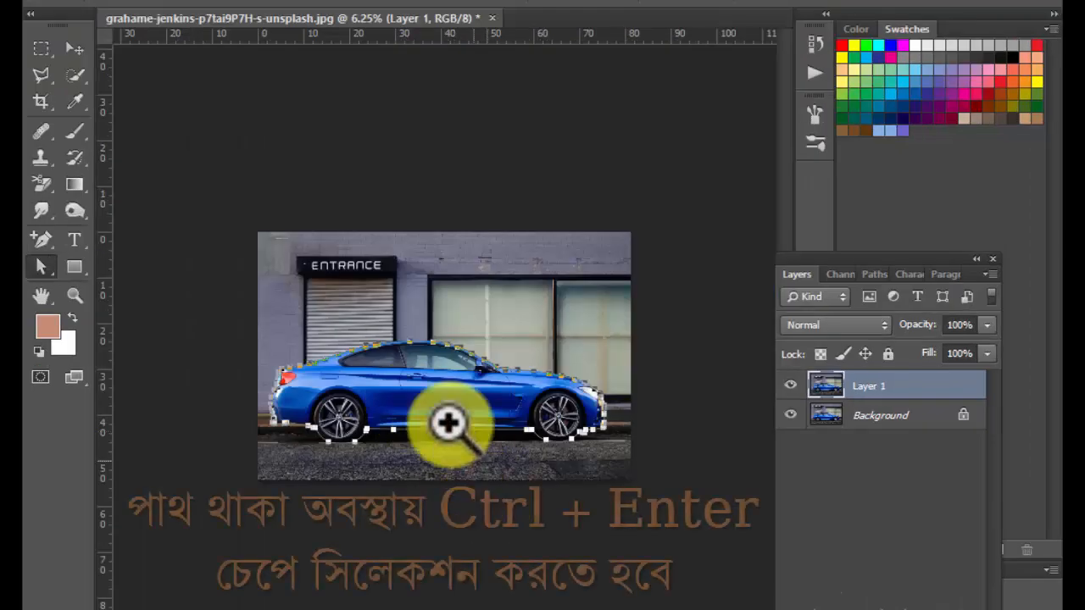
# Convert the car's outline path into a selection and add it to Layer 1 as a layer mask
pyautogui.moveTo(405, 423); pyautogui.dragTo(486, 501)
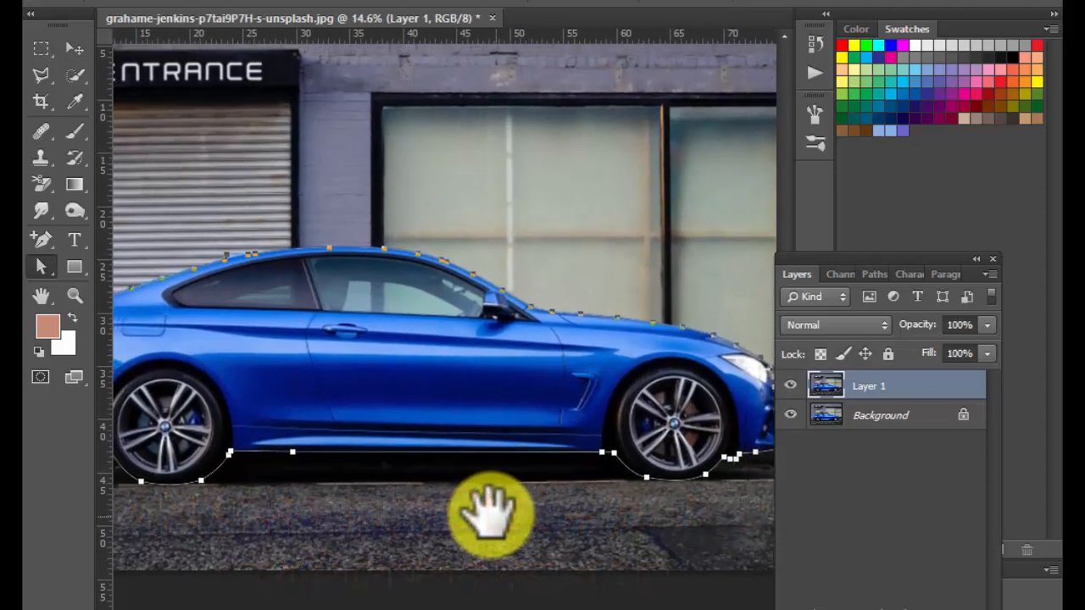
pyautogui.hotkey('ctrl', 'Return')
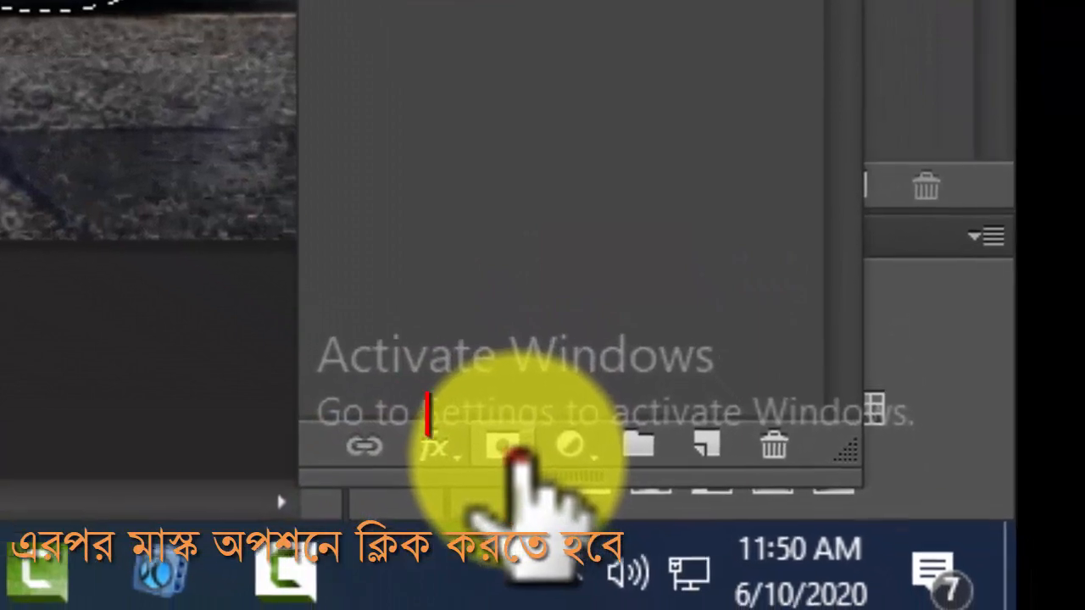
pyautogui.click(514, 451)
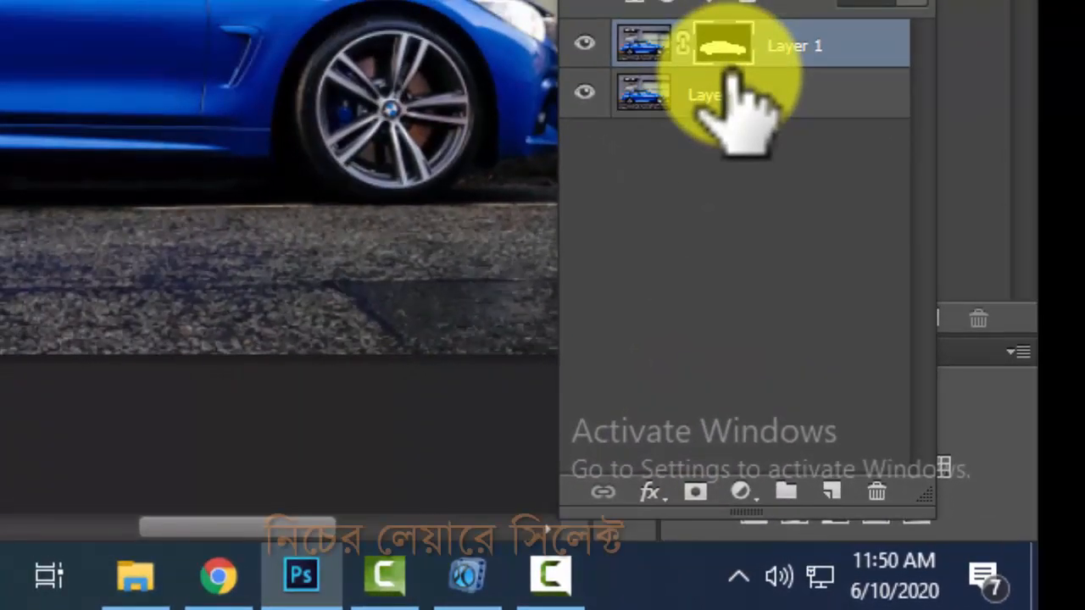
# Add a Solid Color fill layer in white (ffffff) directly above Layer 0
pyautogui.click(729, 93)
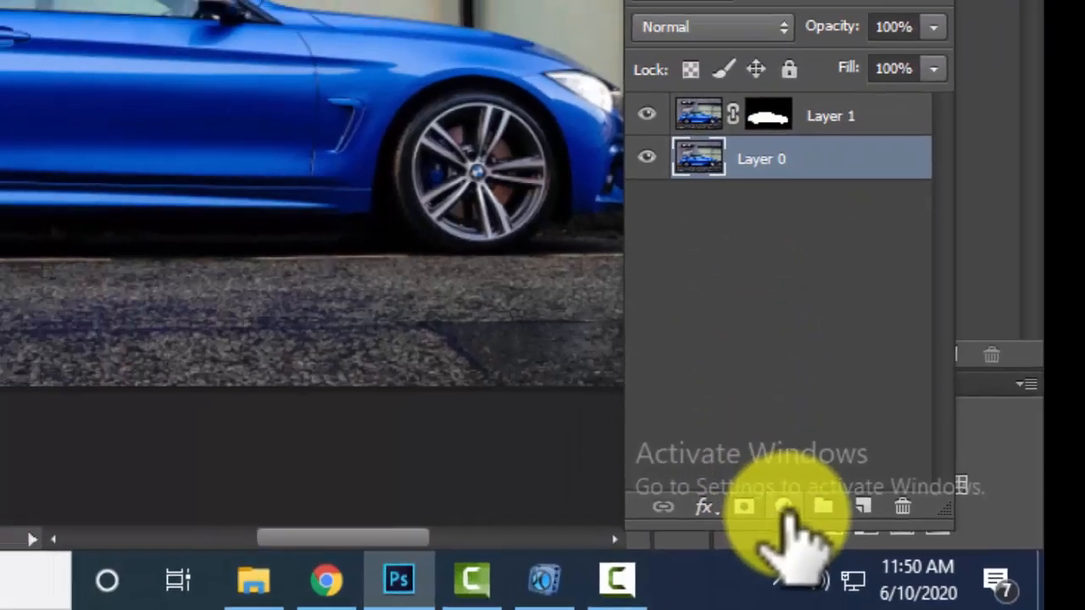
pyautogui.click(739, 493)
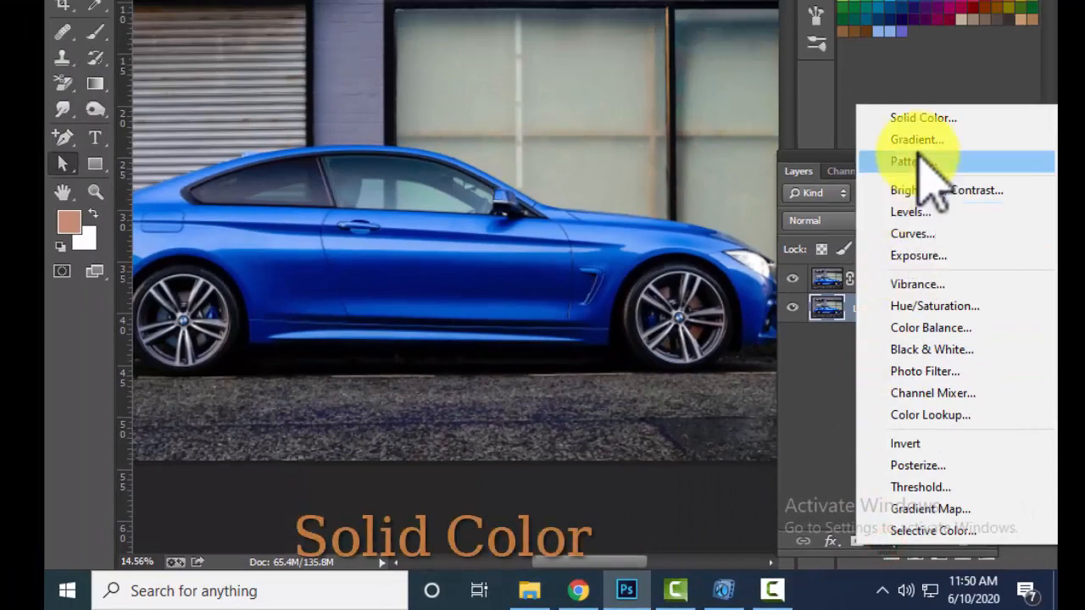
pyautogui.click(900, 48)
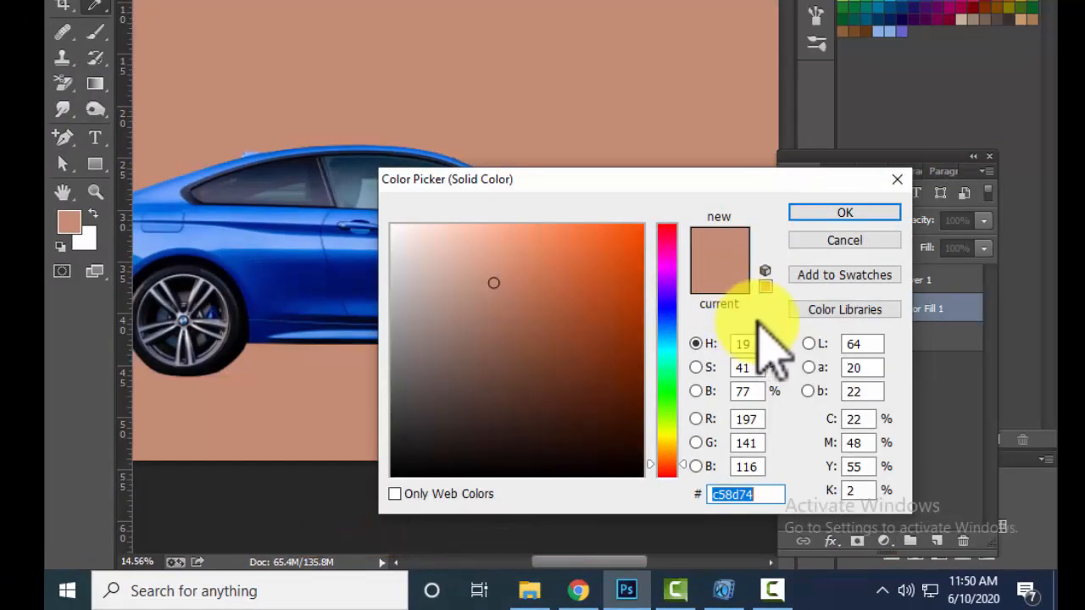
pyautogui.write('ffff')
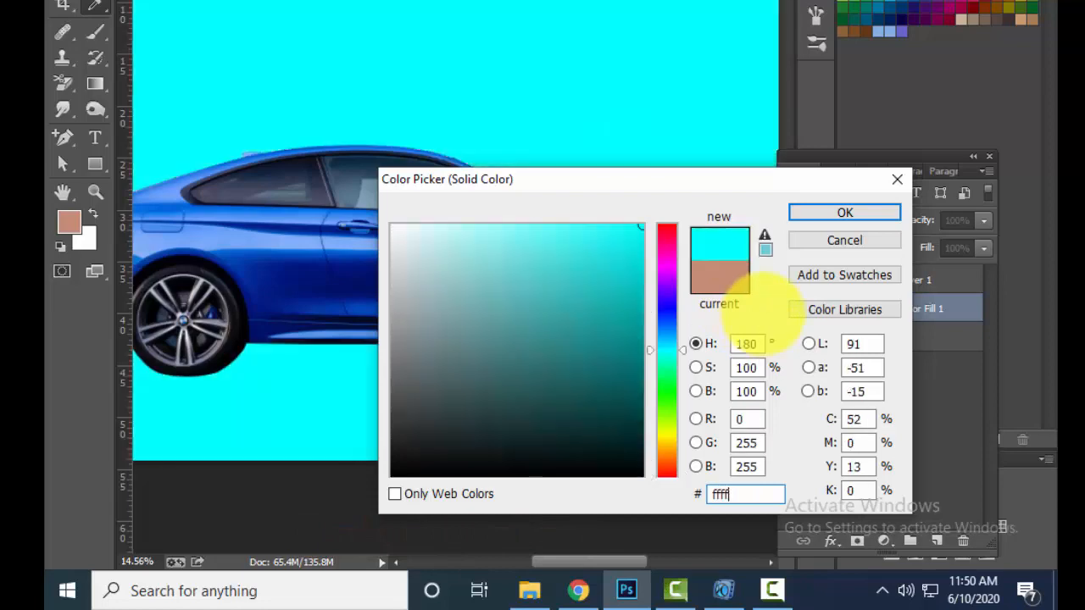
pyautogui.write('ff')
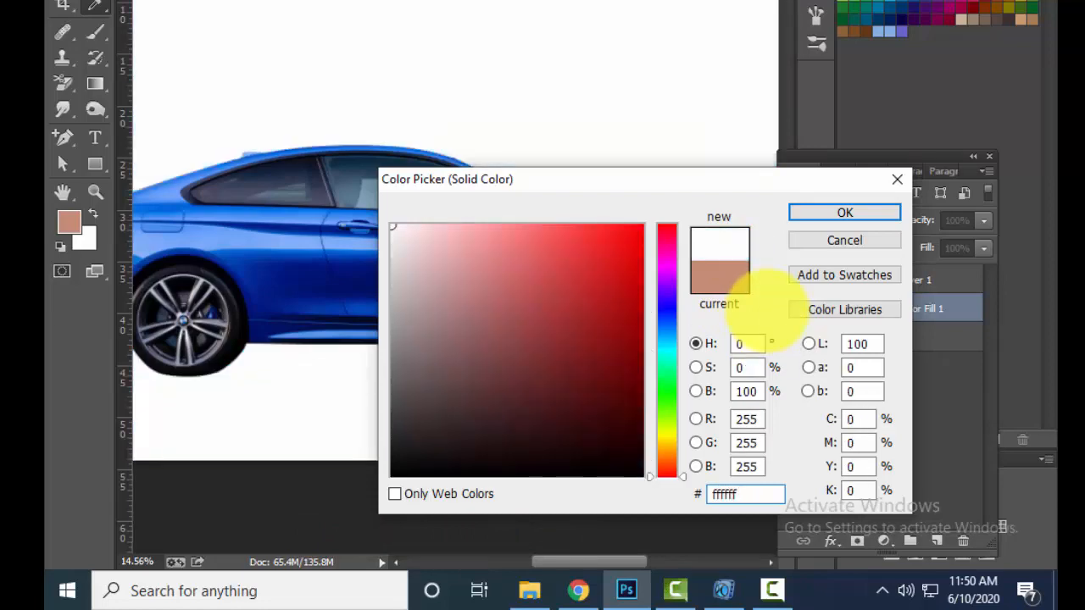
pyautogui.press('Return')
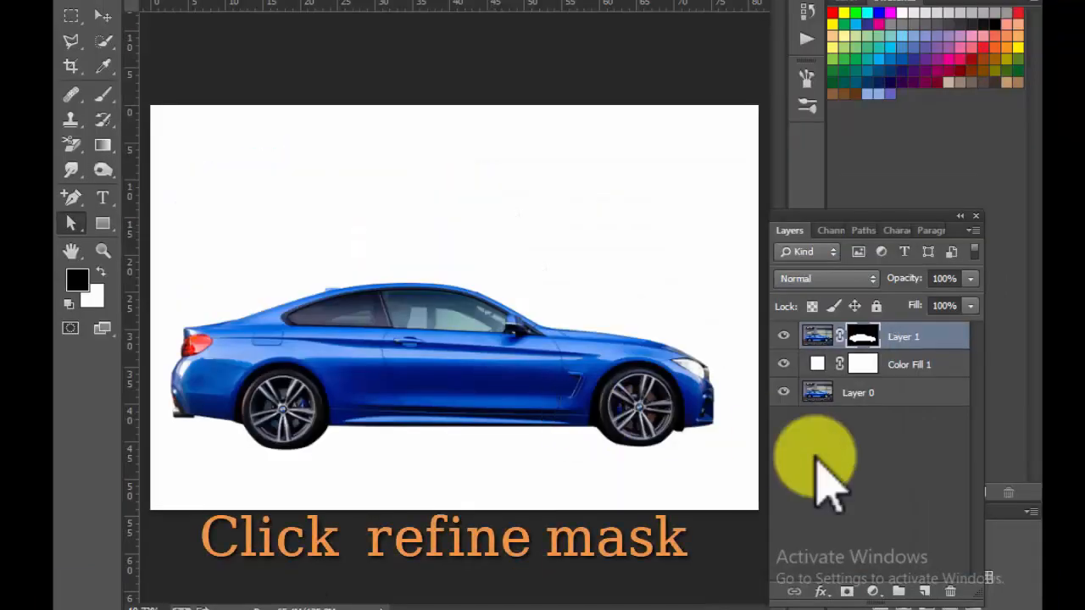
# Refine Layer 1's mask with smooth 11, feather 1.0 px and contrast 8%, and apply the mask to the layer
pyautogui.rightClick(863, 336)
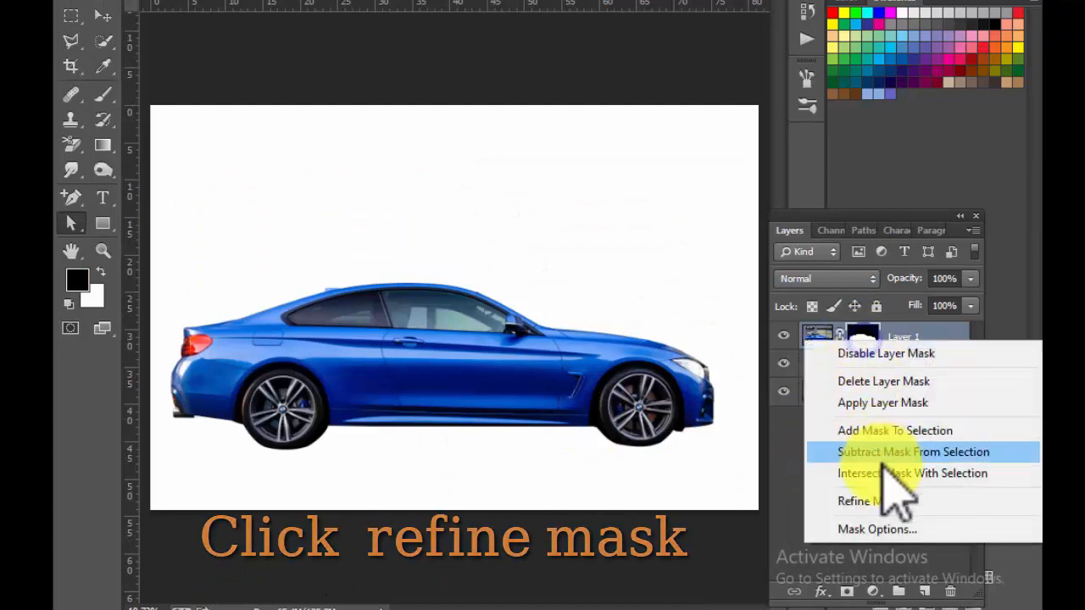
pyautogui.click(886, 503)
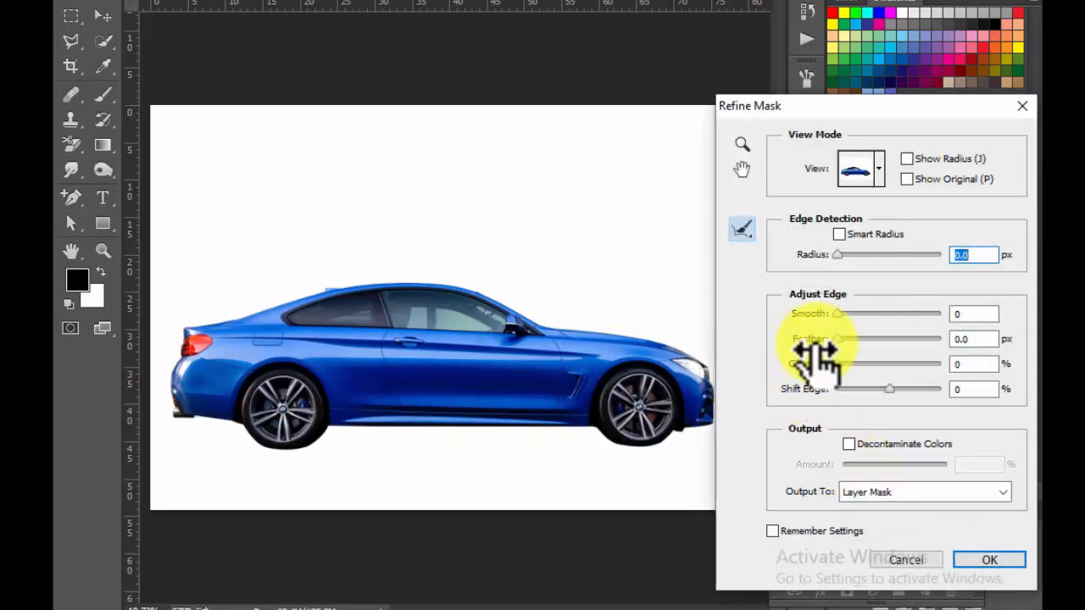
pyautogui.moveTo(419, 305); pyautogui.dragTo(559, 407)
pyautogui.moveTo(548, 418); pyautogui.dragTo(351, 283)
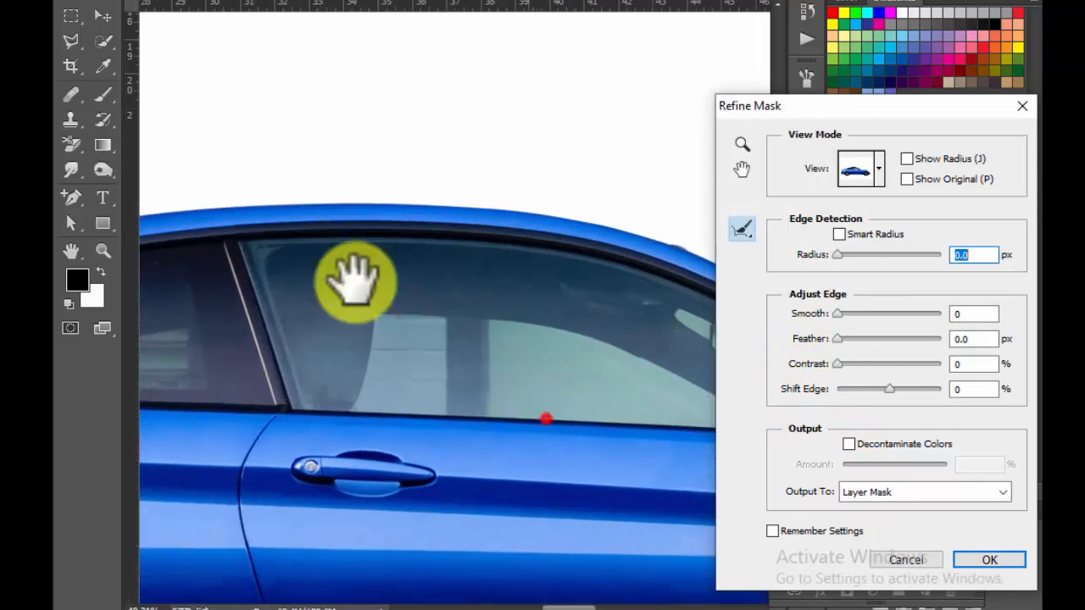
pyautogui.moveTo(477, 372); pyautogui.dragTo(317, 280)
pyautogui.moveTo(441, 315); pyautogui.dragTo(402, 283)
pyautogui.moveTo(418, 337); pyautogui.dragTo(280, 331)
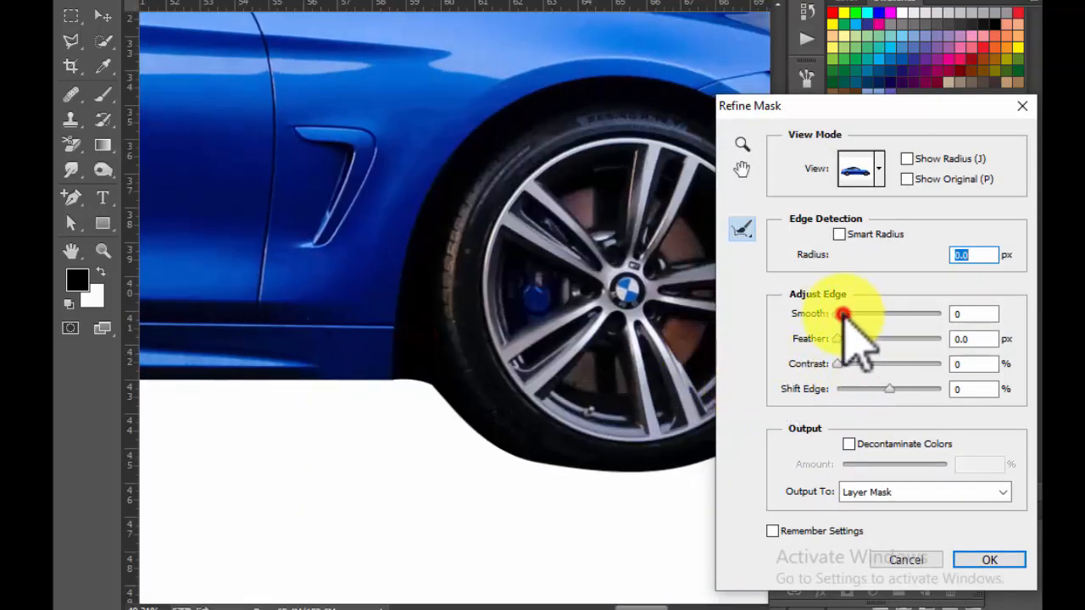
pyautogui.moveTo(847, 315); pyautogui.dragTo(849, 322)
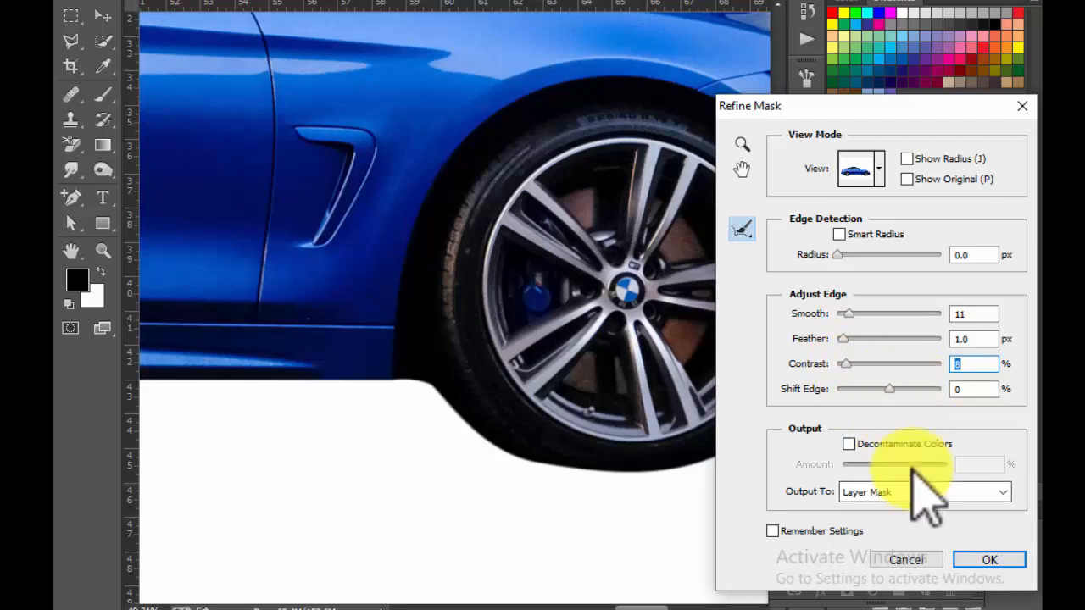
pyautogui.click(979, 559)
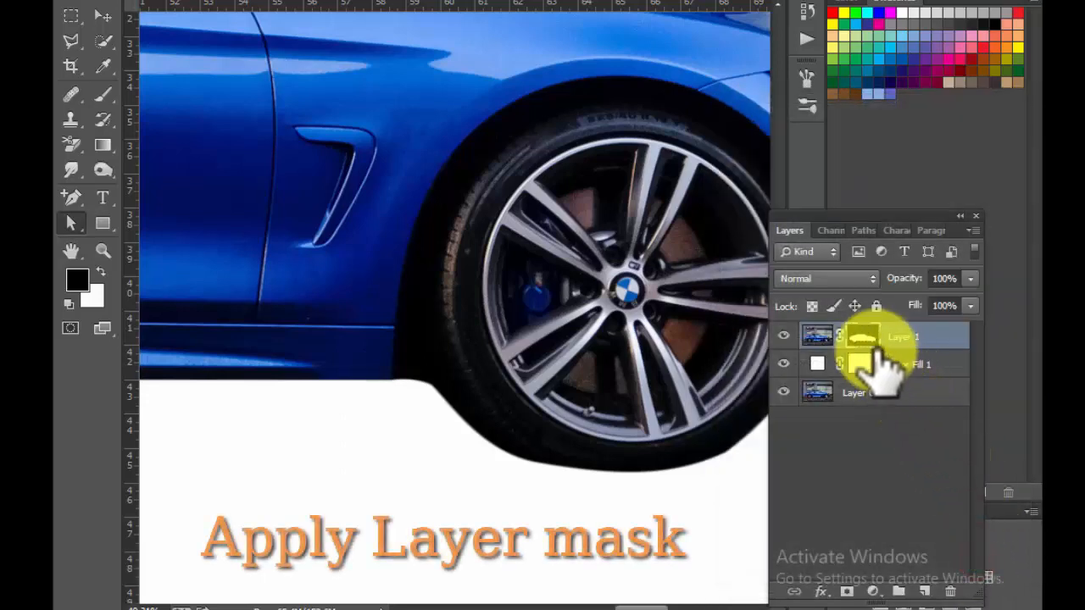
pyautogui.rightClick(862, 340)
pyautogui.click(884, 405)
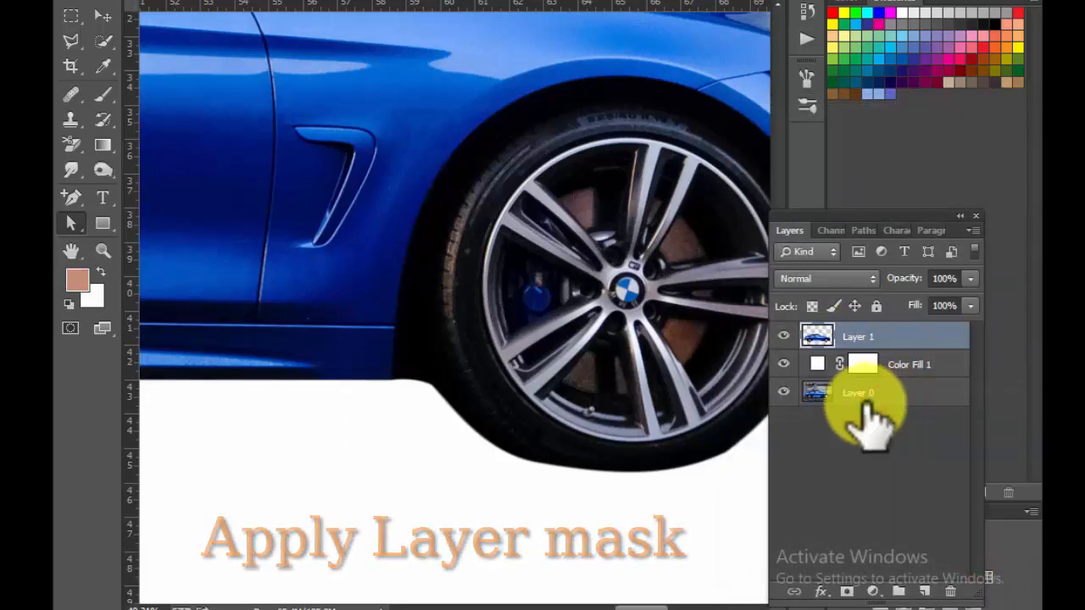
# Duplicate Layer 1, place the copy beneath Color Fill 1, and make another duplicate of Layer 1 on top
pyautogui.keyDown('alt'); pyautogui.click(459, 294); pyautogui.keyUp('alt')
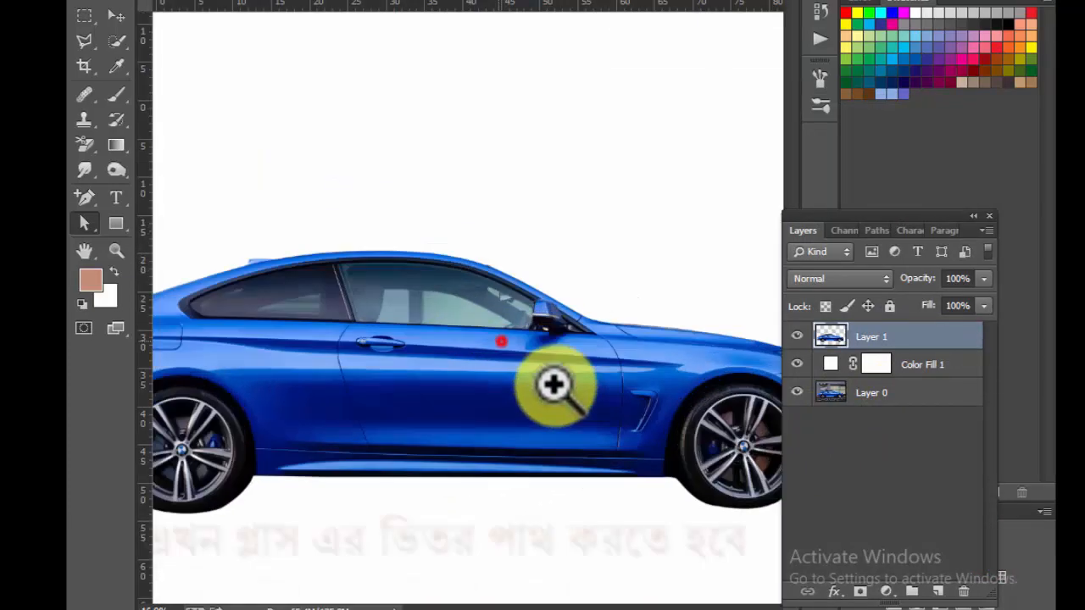
pyautogui.click(488, 342)
pyautogui.click(417, 323)
pyautogui.moveTo(303, 283); pyautogui.dragTo(262, 346)
pyautogui.moveTo(390, 357); pyautogui.dragTo(467, 343)
pyautogui.moveTo(387, 322); pyautogui.dragTo(435, 339)
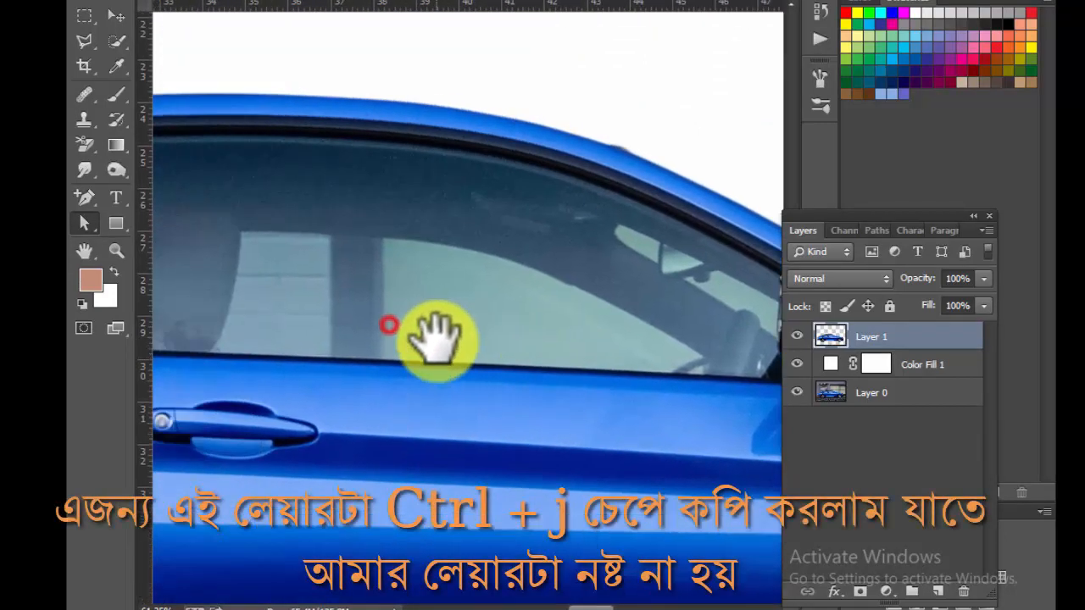
pyautogui.hotkey('ctrl', 'j')
pyautogui.moveTo(847, 337); pyautogui.dragTo(870, 403)
pyautogui.click(859, 339)
pyautogui.hotkey('ctrl', 'j')
pyautogui.hotkey('ctrl', '+')
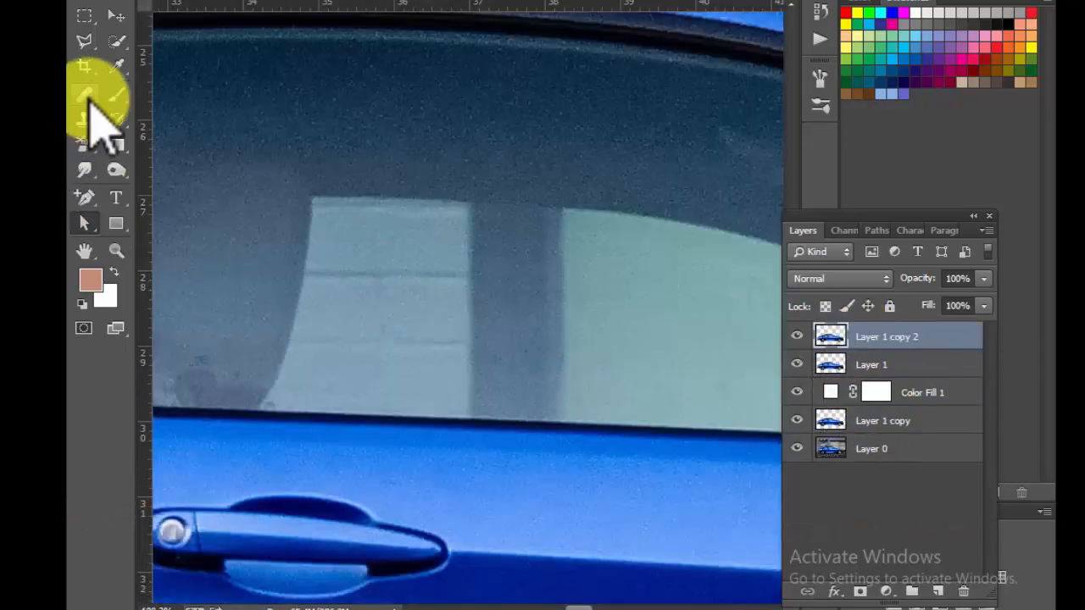
# Start a Pen tool path on the front side window along the top edge of the light see-through area
pyautogui.moveTo(88, 196); pyautogui.dragTo(145, 196)
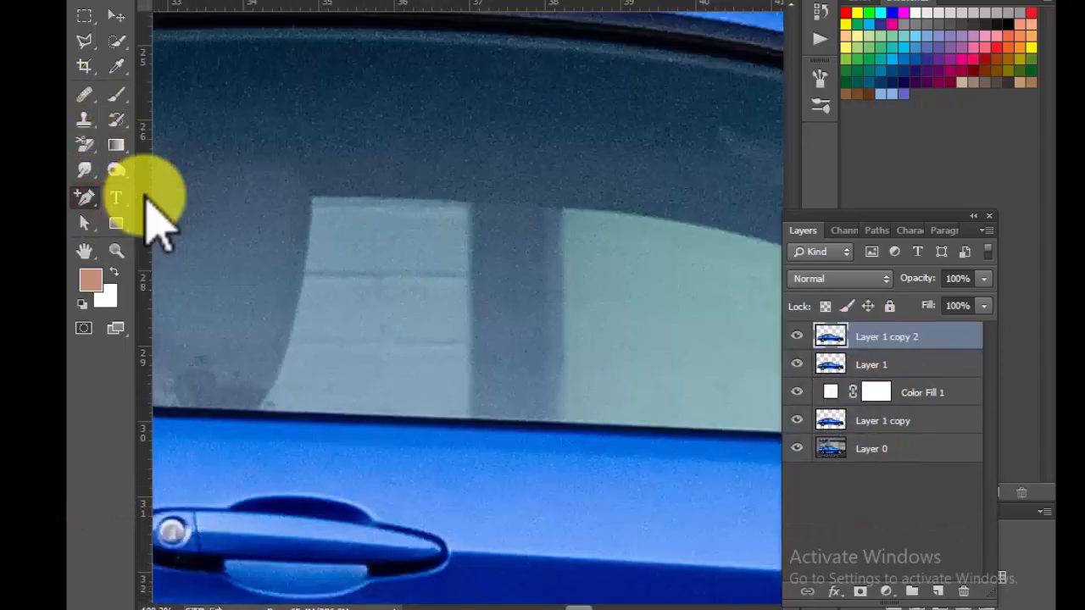
pyautogui.moveTo(329, 237); pyautogui.dragTo(398, 314)
pyautogui.click(289, 145)
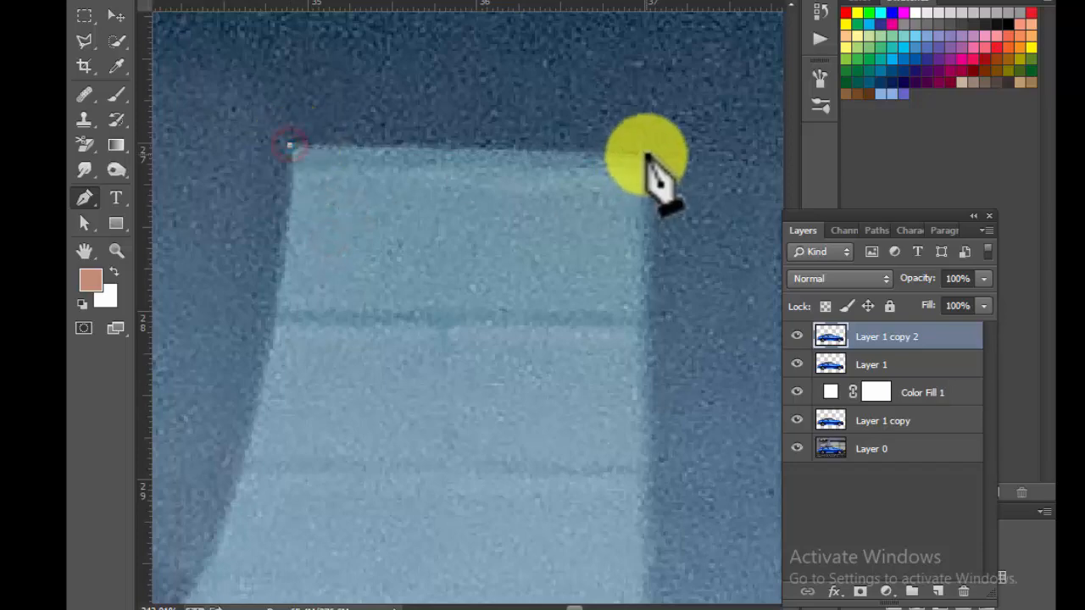
pyautogui.hotkey('ctrl', 'z')
pyautogui.click(301, 144)
pyautogui.click(648, 153)
pyautogui.keyDown('alt'); pyautogui.click(665, 247); pyautogui.keyUp('alt')
pyautogui.moveTo(691, 271); pyautogui.dragTo(410, 215)
pyautogui.scroll(2, 475, 161)
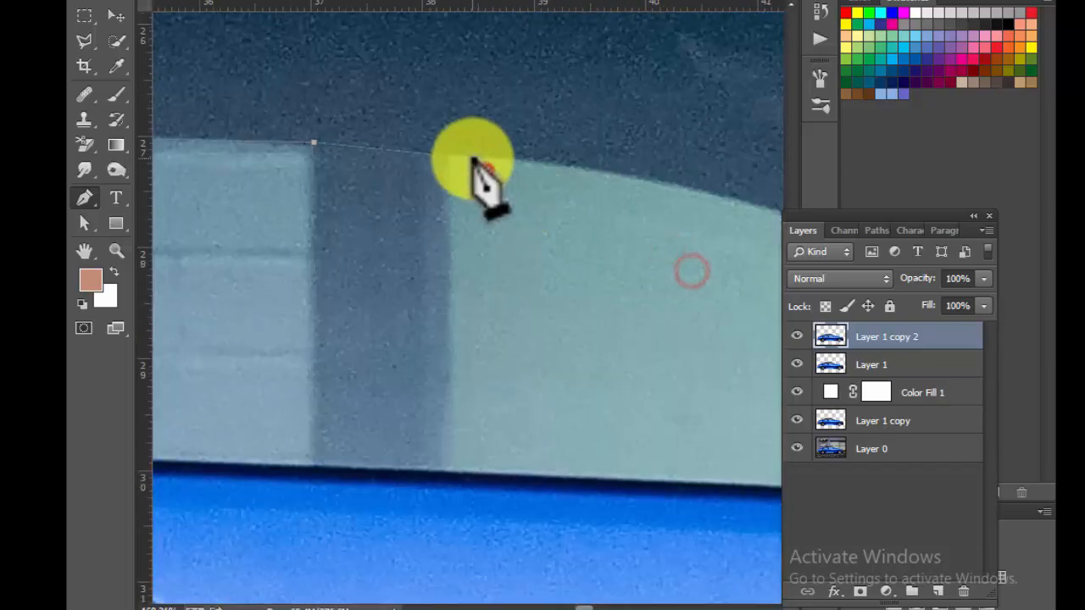
# Trace the curved upper edge of the window's light area down to its pointed front tip
pyautogui.moveTo(486, 155); pyautogui.dragTo(533, 164)
pyautogui.moveTo(419, 254); pyautogui.dragTo(500, 287)
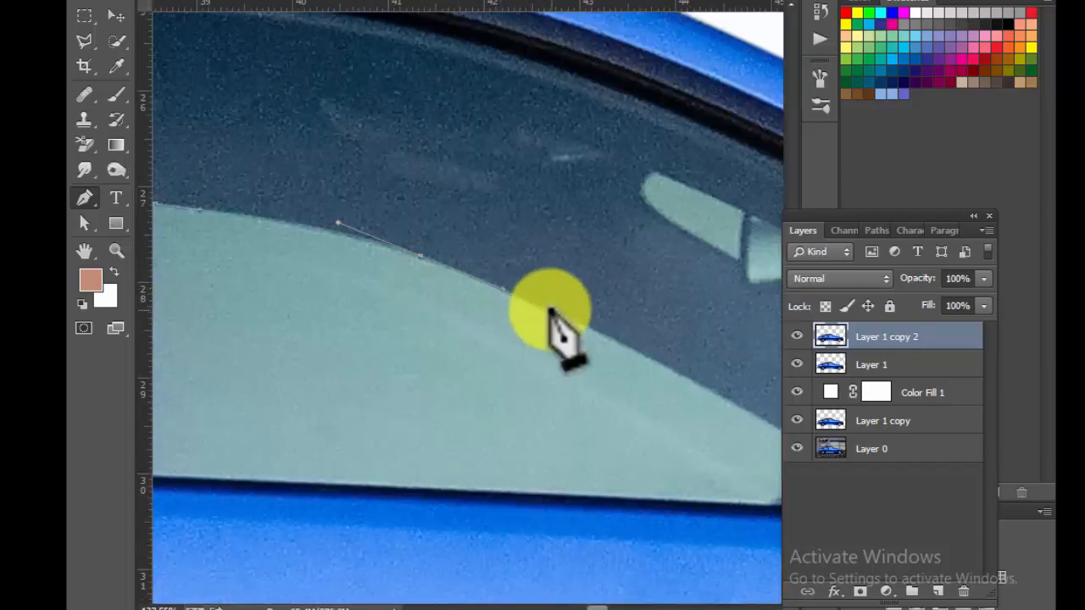
pyautogui.moveTo(764, 383); pyautogui.dragTo(563, 327)
pyautogui.click(562, 357)
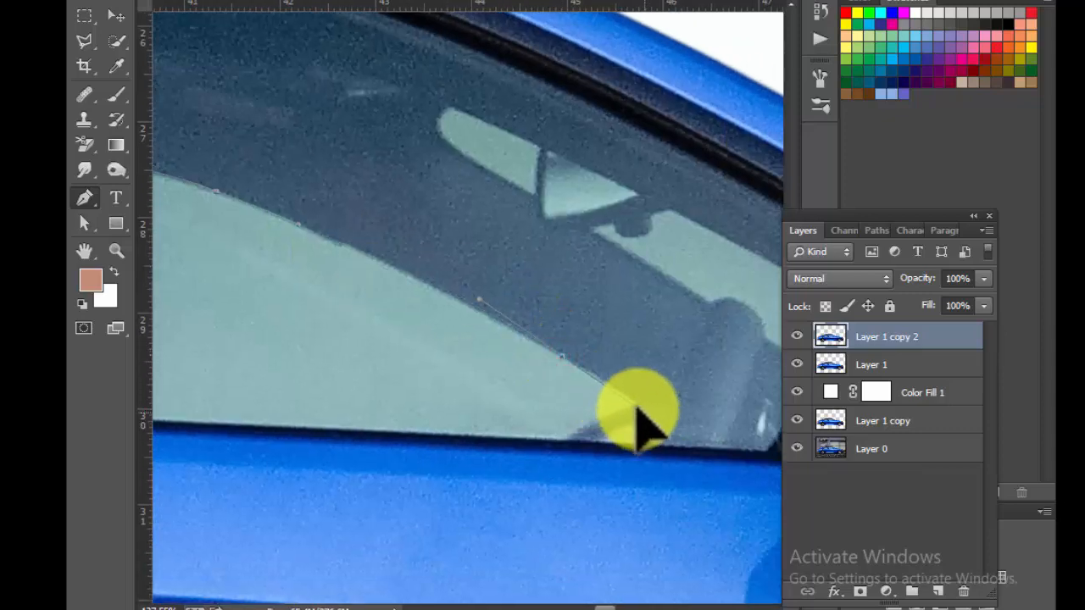
pyautogui.moveTo(635, 407); pyautogui.dragTo(635, 403)
pyautogui.click(635, 404)
# Carry the path around the light area's front tip to a corner on the window's lower edge
pyautogui.moveTo(567, 438); pyautogui.dragTo(533, 465)
pyautogui.moveTo(498, 449); pyautogui.dragTo(591, 330)
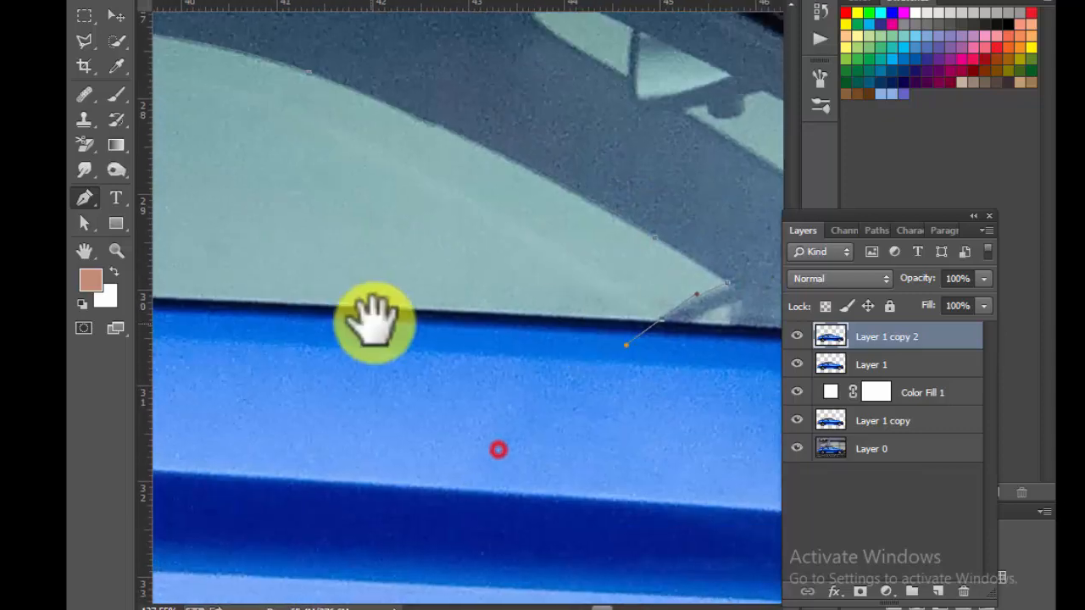
pyautogui.keyDown('alt'); pyautogui.click(661, 320); pyautogui.keyUp('alt')
pyautogui.moveTo(484, 374); pyautogui.dragTo(679, 378)
pyautogui.moveTo(571, 378); pyautogui.dragTo(612, 385)
pyautogui.moveTo(474, 361); pyautogui.dragTo(339, 364)
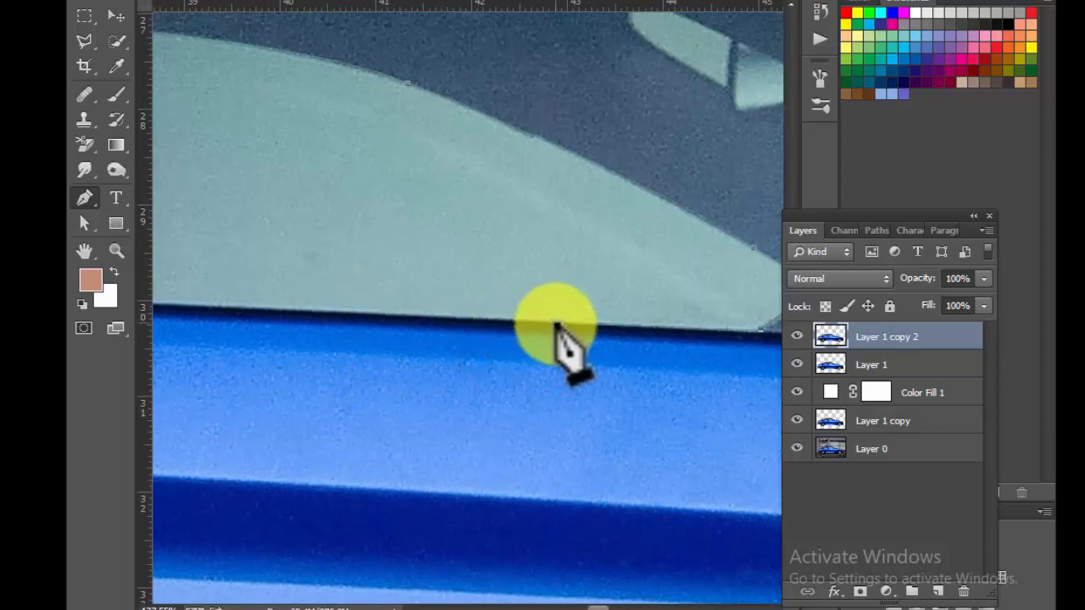
pyautogui.moveTo(758, 322); pyautogui.dragTo(521, 416)
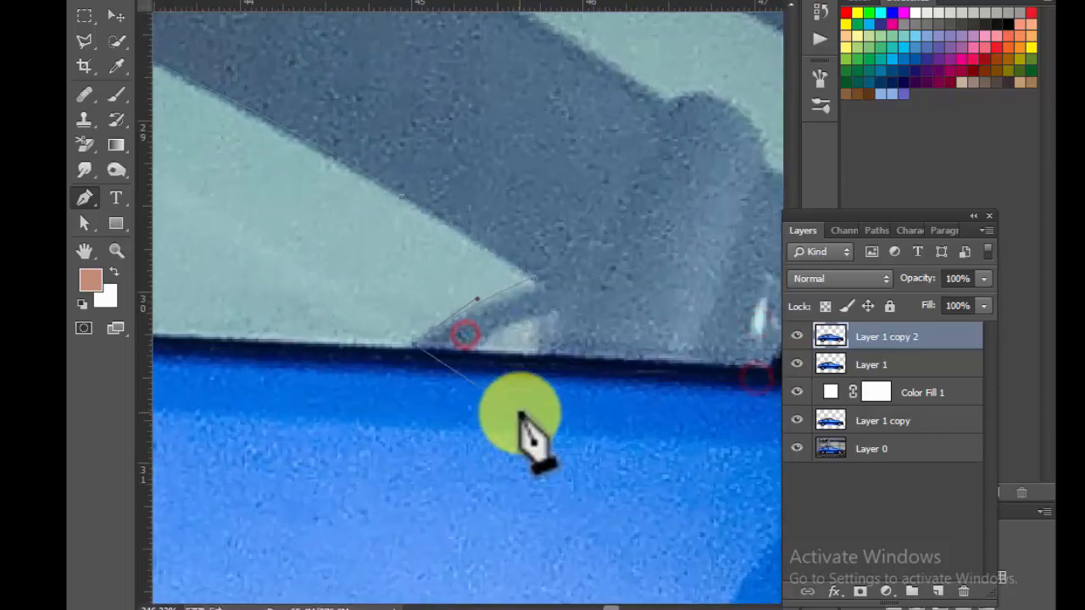
pyautogui.moveTo(414, 345); pyautogui.dragTo(428, 375)
pyautogui.keyDown('alt'); pyautogui.click(415, 348); pyautogui.keyUp('alt')
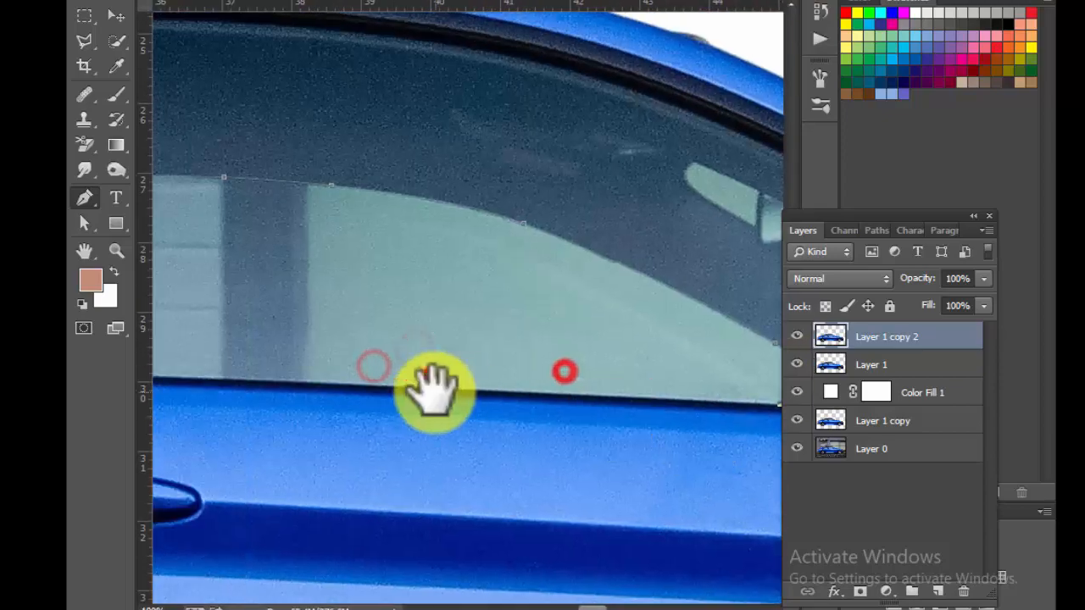
# Run the path along the window's lower edge to the light area's rear bottom corner
pyautogui.click(258, 381)
pyautogui.moveTo(294, 395); pyautogui.dragTo(429, 375)
pyautogui.moveTo(324, 378); pyautogui.dragTo(393, 372)
pyautogui.click(340, 367)
# Trace the curved rear edge of the light area upwards and close the path at its starting point
pyautogui.moveTo(404, 248); pyautogui.dragTo(421, 171)
pyautogui.moveTo(475, 230); pyautogui.dragTo(451, 427)
pyautogui.moveTo(423, 198); pyautogui.dragTo(419, 164)
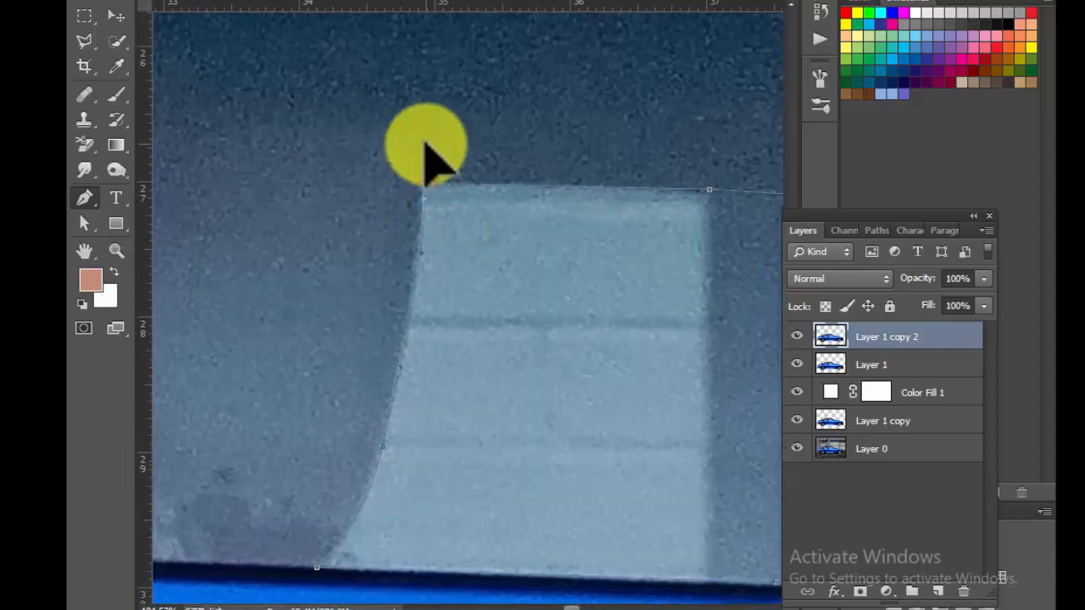
pyautogui.keyDown('alt'); pyautogui.click(426, 198); pyautogui.keyUp('alt')
pyautogui.moveTo(446, 201); pyautogui.dragTo(491, 200)
pyautogui.moveTo(453, 271); pyautogui.dragTo(468, 399)
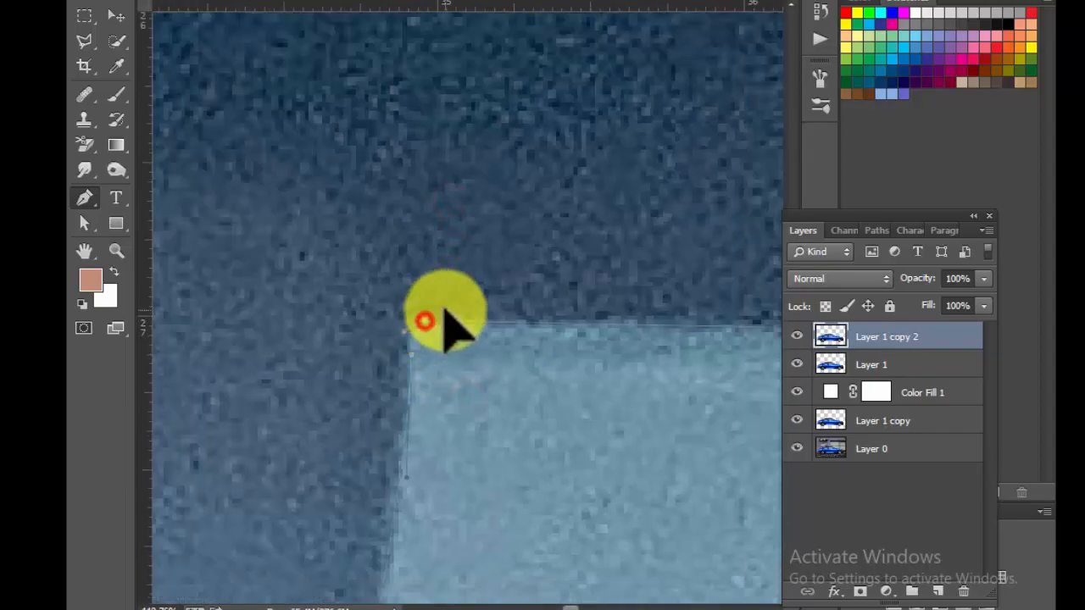
# Deselect the work path and draw a new path along the upper edge of the rear side window's light area
pyautogui.moveTo(499, 431); pyautogui.dragTo(398, 428)
pyautogui.moveTo(576, 460); pyautogui.dragTo(460, 336)
pyautogui.moveTo(521, 389); pyautogui.dragTo(443, 375)
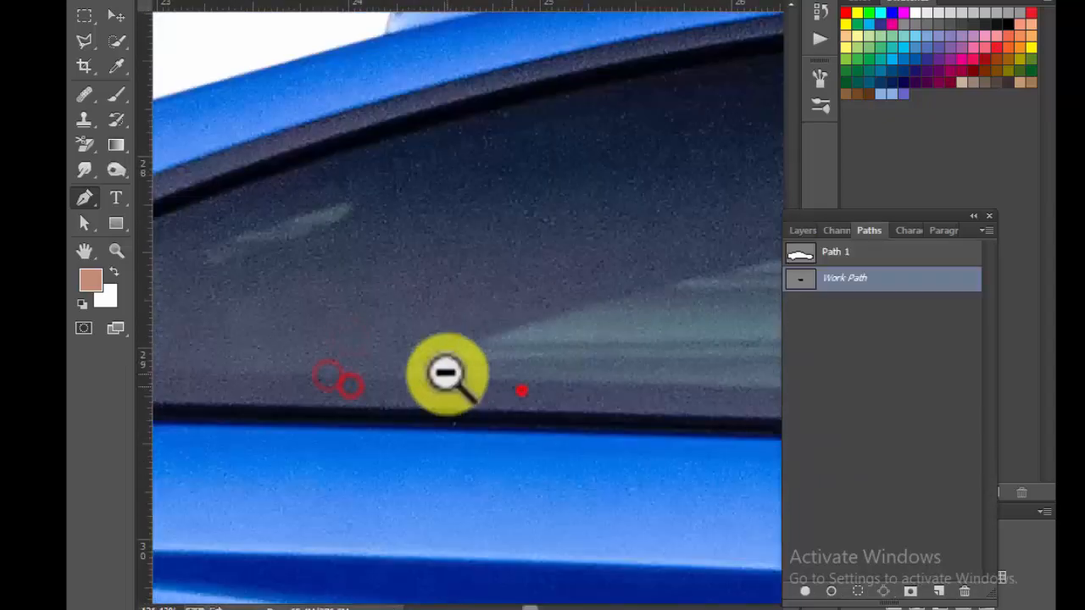
pyautogui.click(858, 351)
pyautogui.click(345, 375)
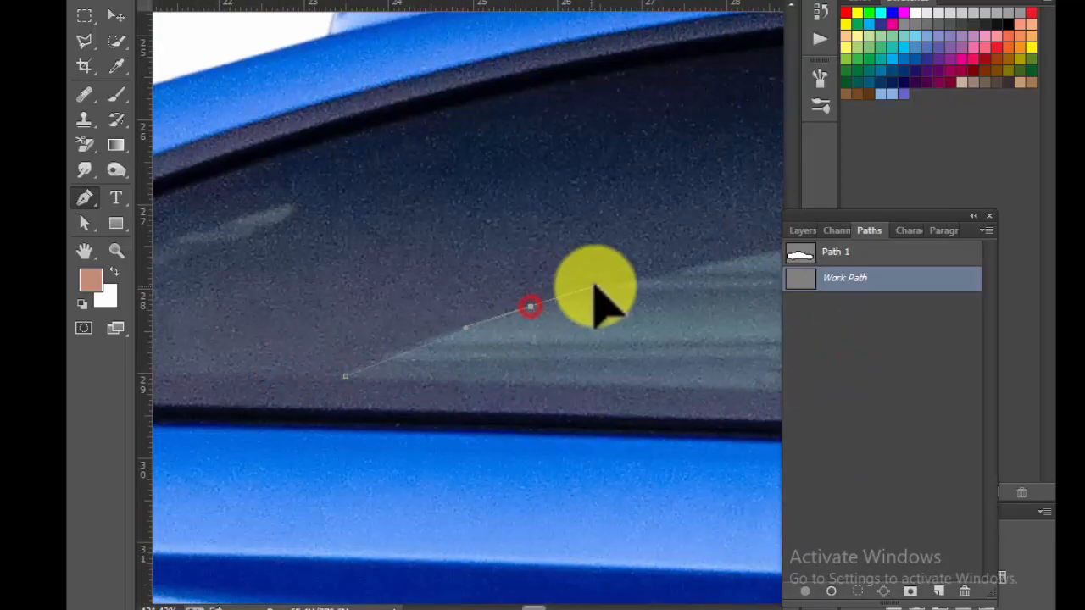
pyautogui.moveTo(533, 305); pyautogui.dragTo(365, 407)
pyautogui.moveTo(596, 324); pyautogui.dragTo(665, 317)
pyautogui.moveTo(336, 377); pyautogui.dragTo(350, 372)
pyautogui.keyDown('alt'); pyautogui.click(596, 324); pyautogui.keyUp('alt')
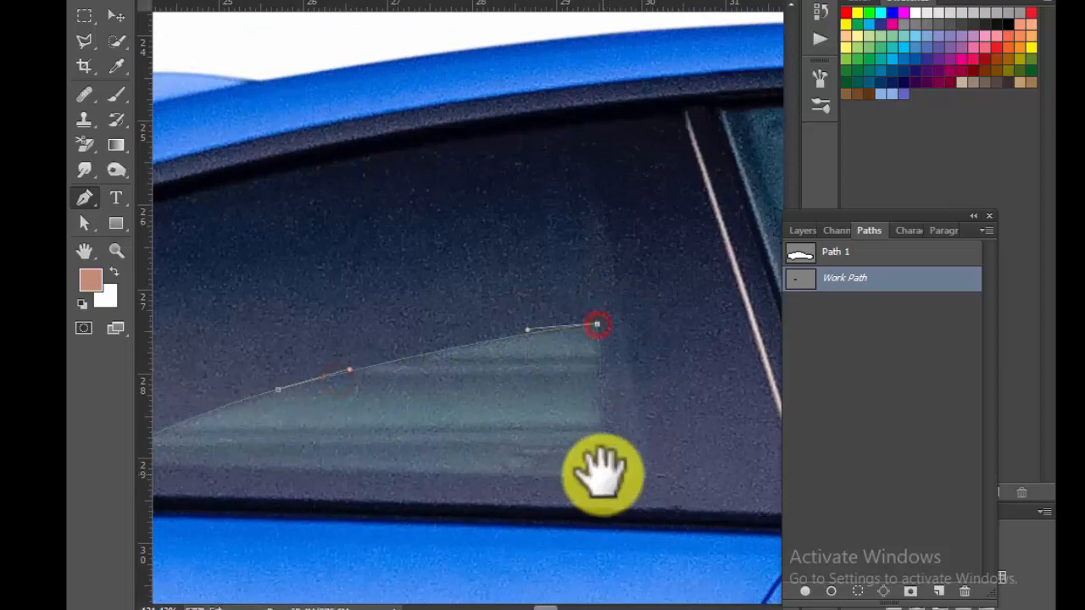
# Carry the path straight down the light area's vertical front edge to its lower corner and start along the lower edge
pyautogui.moveTo(602, 472); pyautogui.dragTo(590, 424)
pyautogui.click(596, 475)
pyautogui.moveTo(516, 450); pyautogui.dragTo(627, 344)
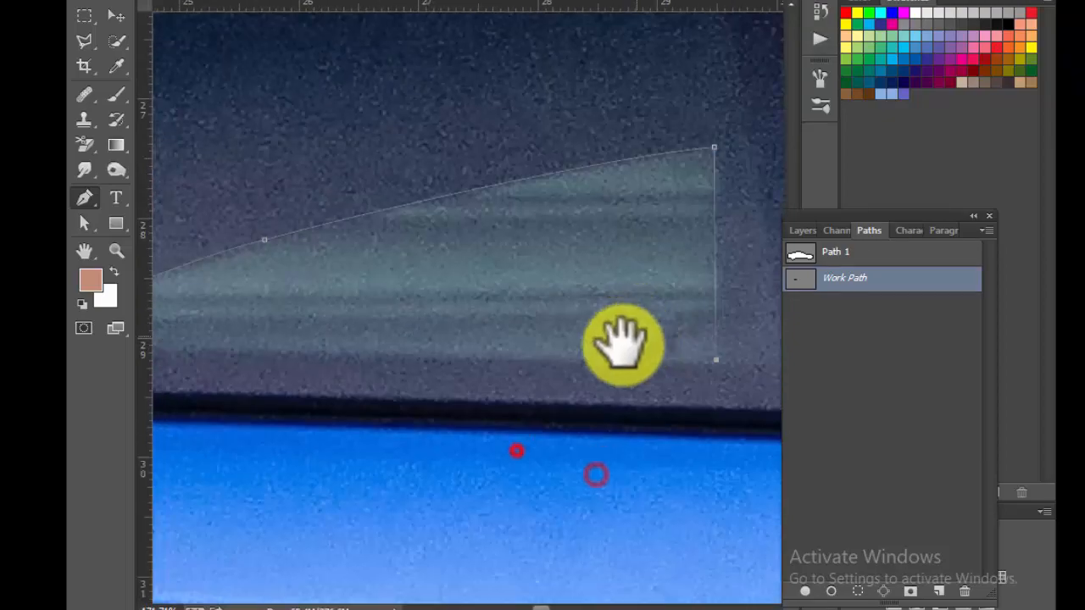
pyautogui.moveTo(545, 386); pyautogui.dragTo(516, 391)
pyautogui.moveTo(516, 390); pyautogui.dragTo(569, 409)
# Run the path along the light area's lower edge to its pointed rear end and close the outline
pyautogui.click(197, 372)
pyautogui.moveTo(539, 452); pyautogui.dragTo(496, 452)
pyautogui.moveTo(647, 385); pyautogui.dragTo(508, 425)
pyautogui.moveTo(614, 455); pyautogui.dragTo(457, 395)
pyautogui.click(799, 280)
pyautogui.click(825, 305)
pyautogui.hotkey('ctrl', 'z')
pyautogui.moveTo(302, 351); pyautogui.dragTo(522, 423)
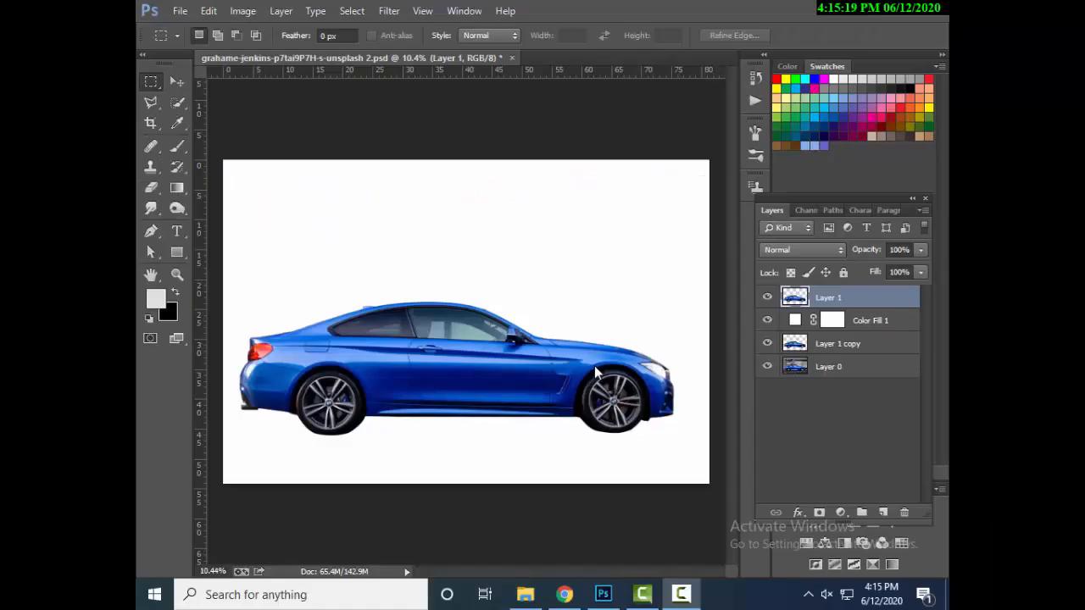
# Make a new selection from the glass 1 and glass 2 paths with a 1-pixel feather radius
pyautogui.click(834, 211)
pyautogui.click(805, 249)
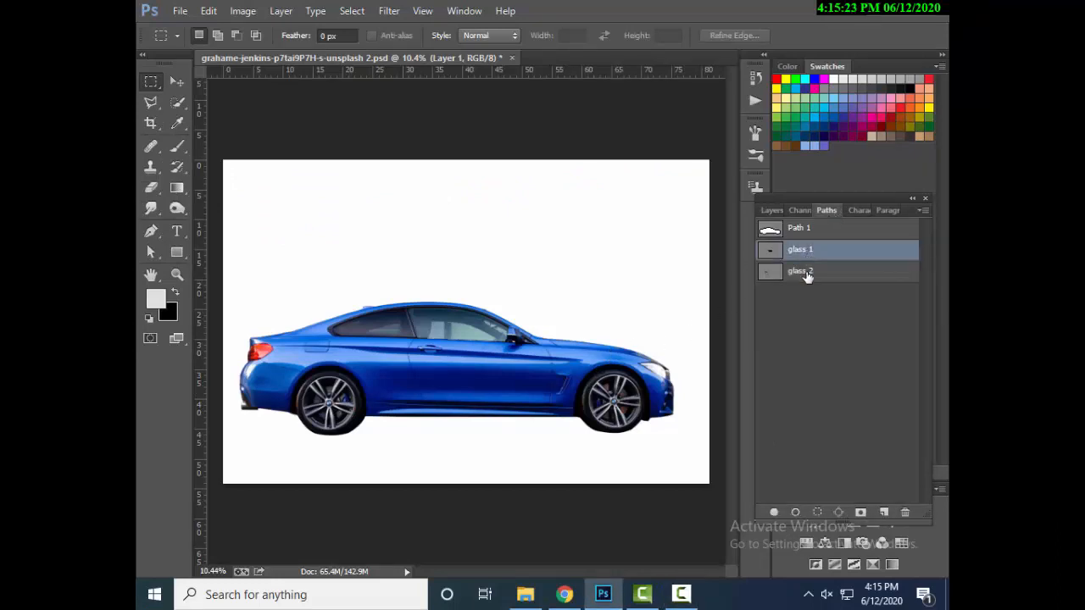
pyautogui.rightClick(809, 273)
pyautogui.click(805, 320)
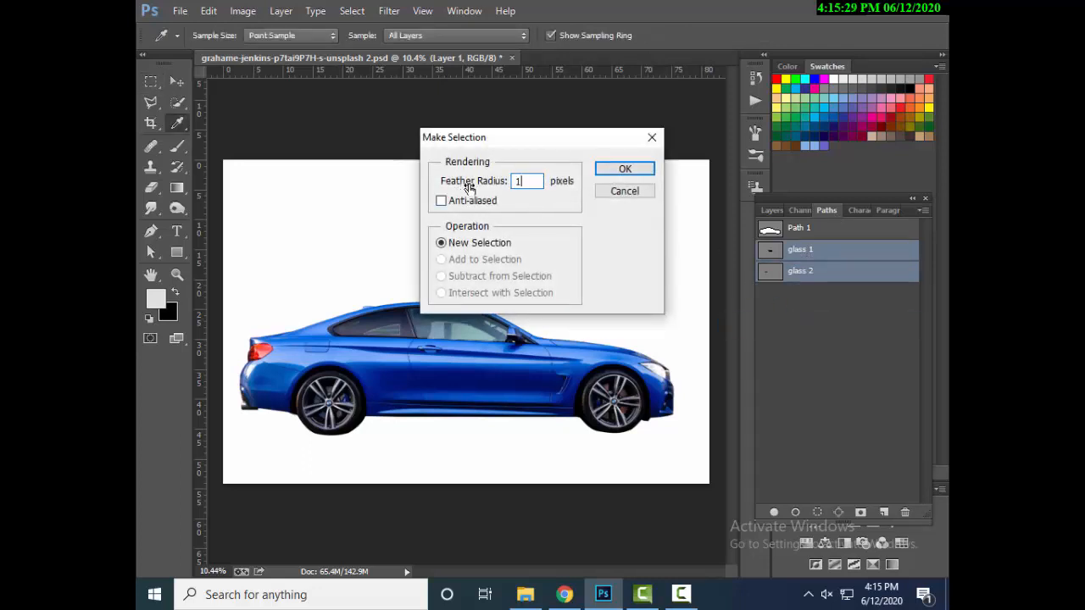
pyautogui.click(624, 168)
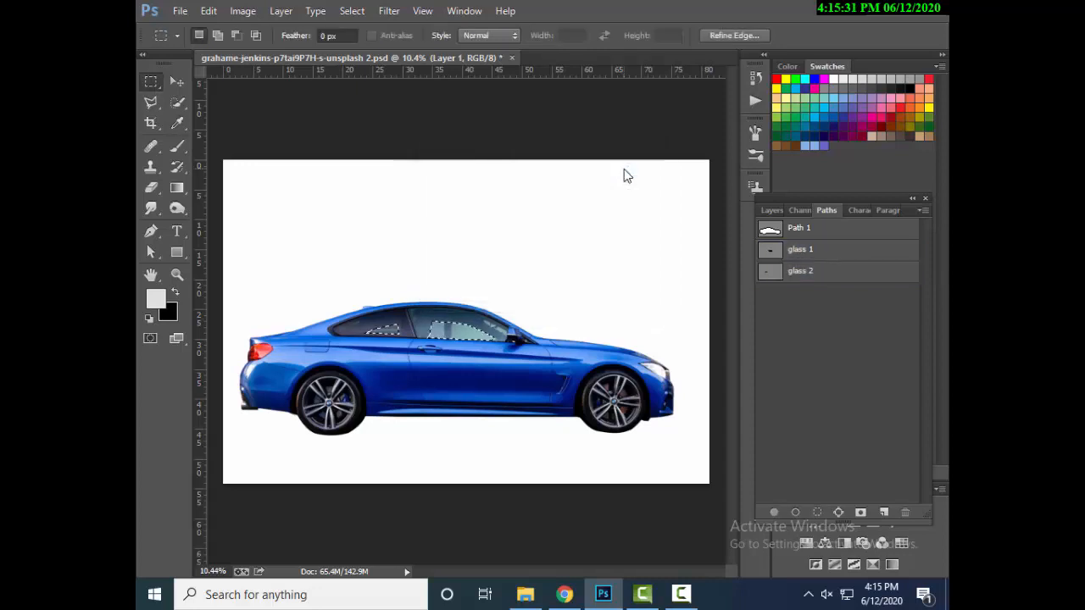
# Clear the selected glass from Layer 1 and fill the same areas with a light grey (#d4d3d2) solid color layer
pyautogui.click(768, 210)
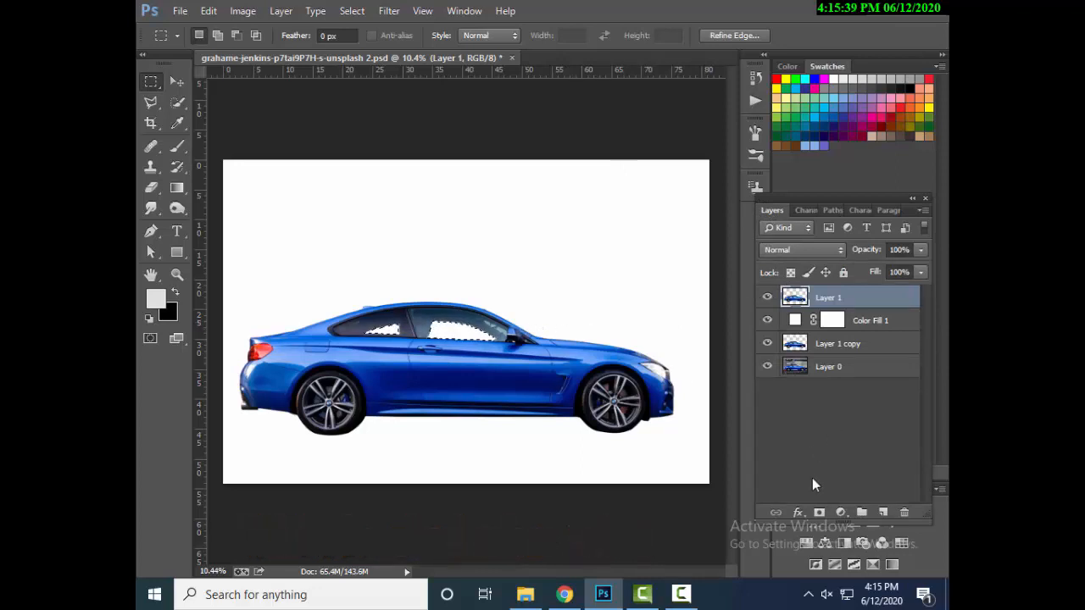
pyautogui.click(839, 513)
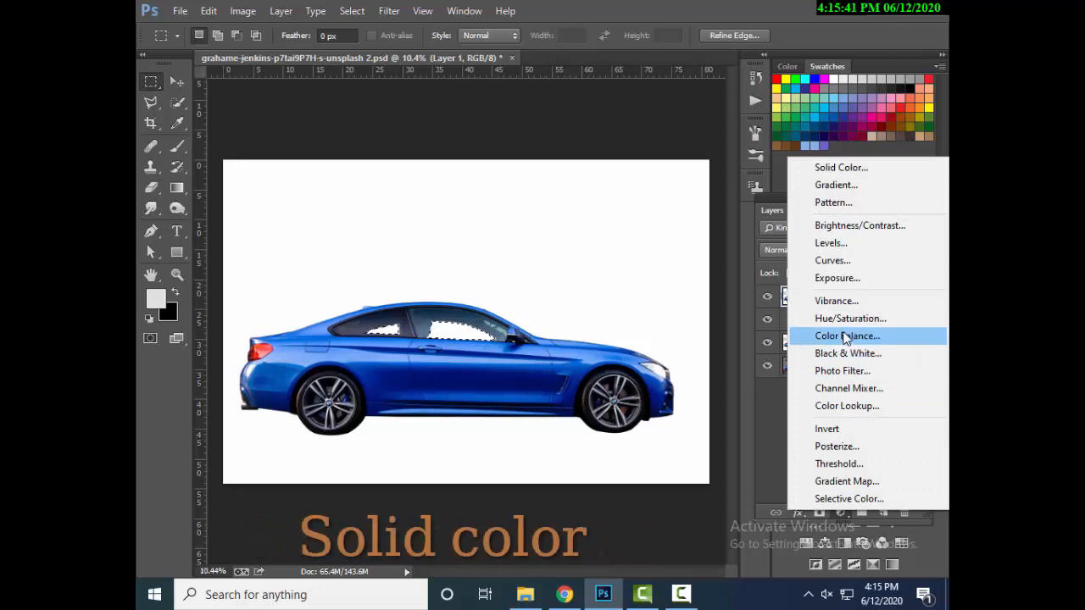
pyautogui.click(853, 170)
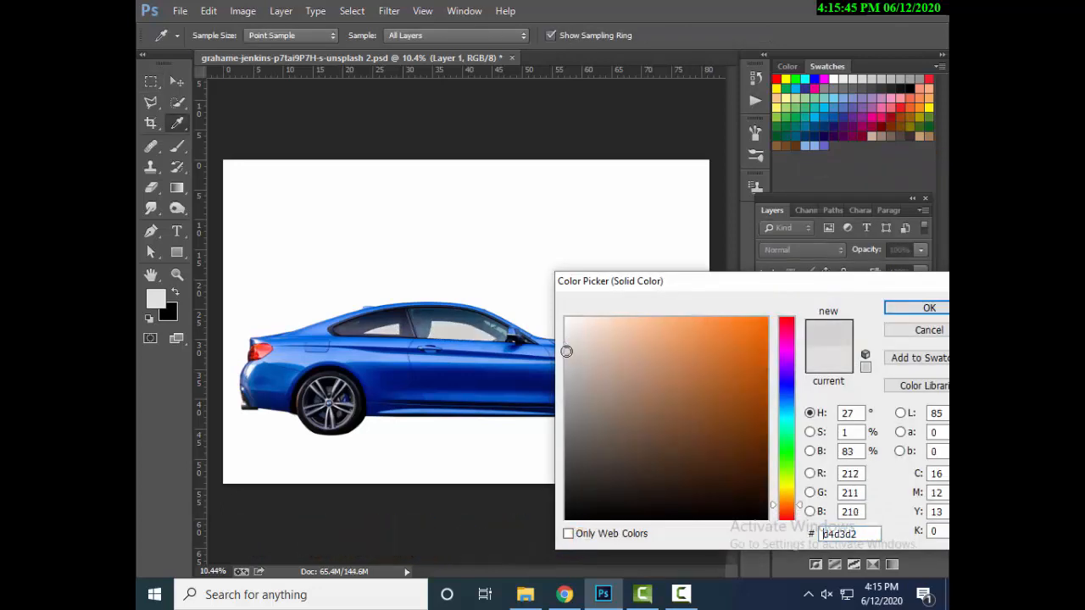
pyautogui.click(912, 309)
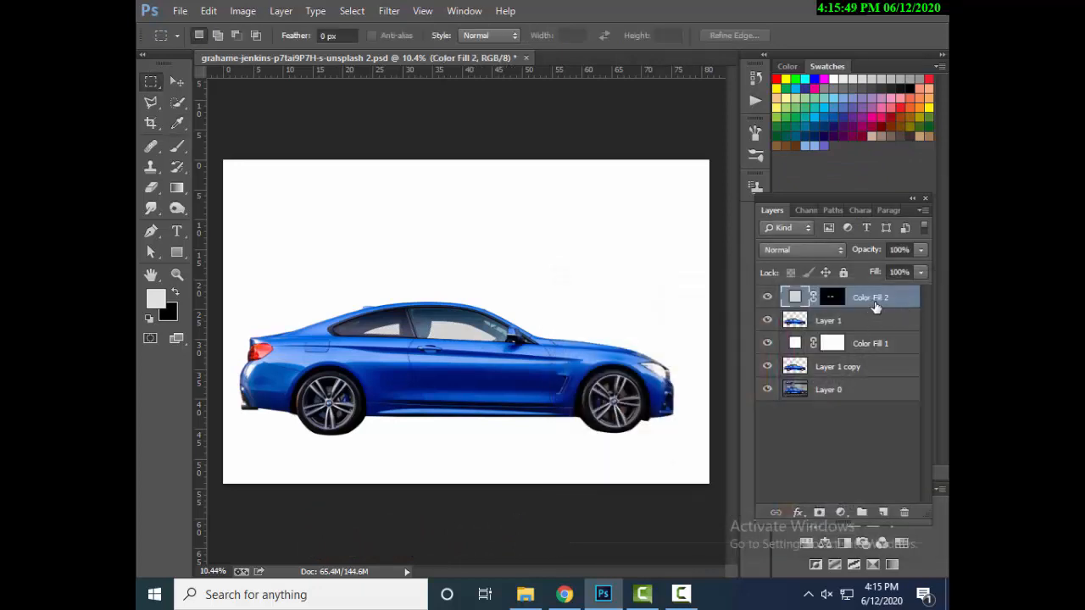
# Lower the opacity of the grey window fill layer to 73%
pyautogui.click(919, 270)
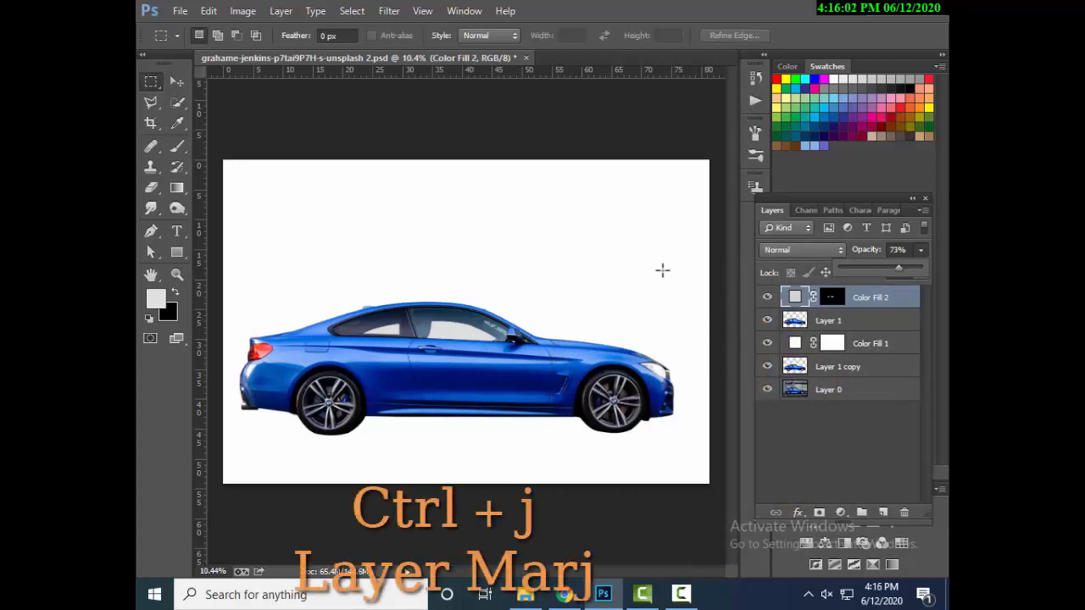
pyautogui.press('Delete')
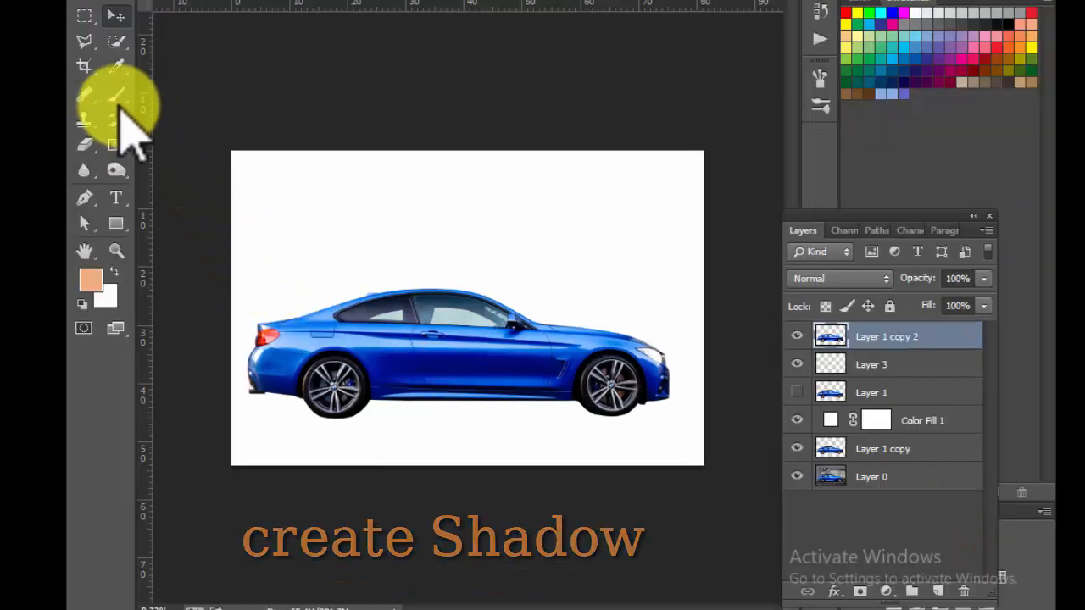
# Choose the Brush tool with black (#000000) as foreground color and add a new empty layer above the car
pyautogui.click(116, 95)
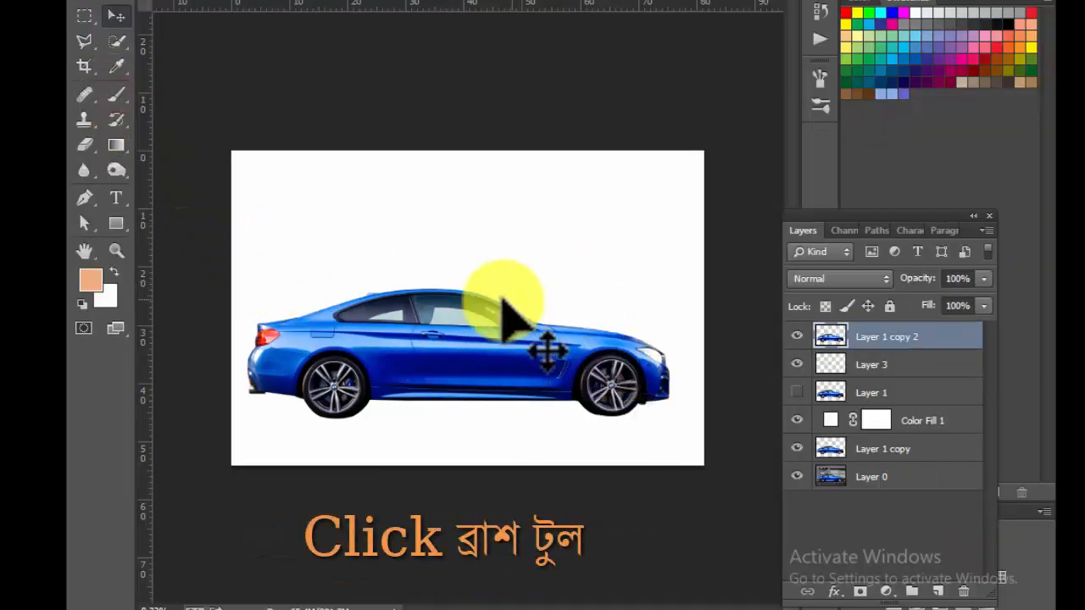
pyautogui.click(123, 91)
pyautogui.click(91, 279)
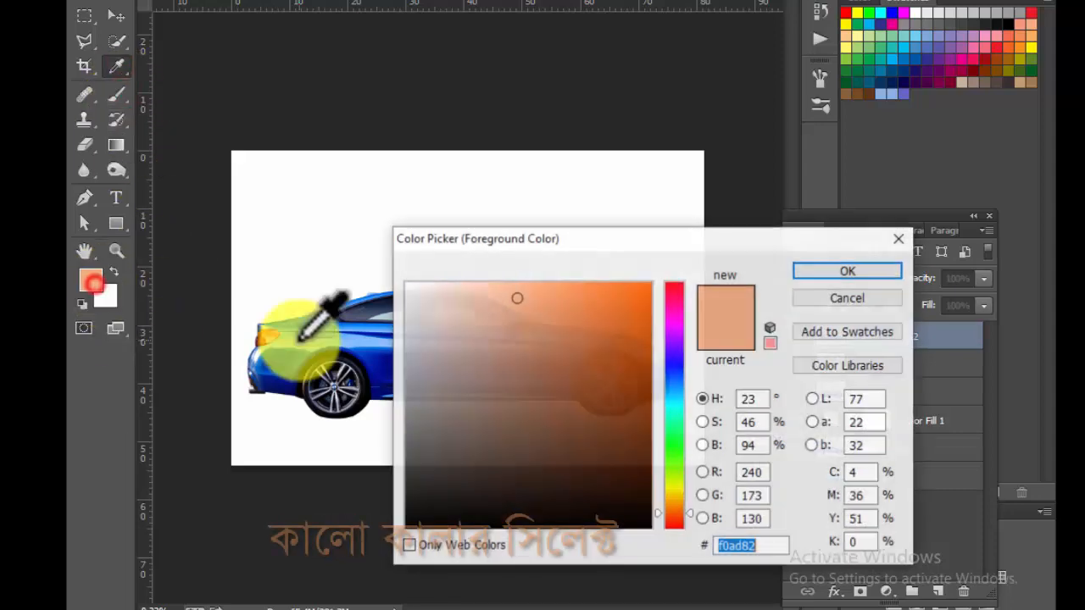
pyautogui.write('000000')
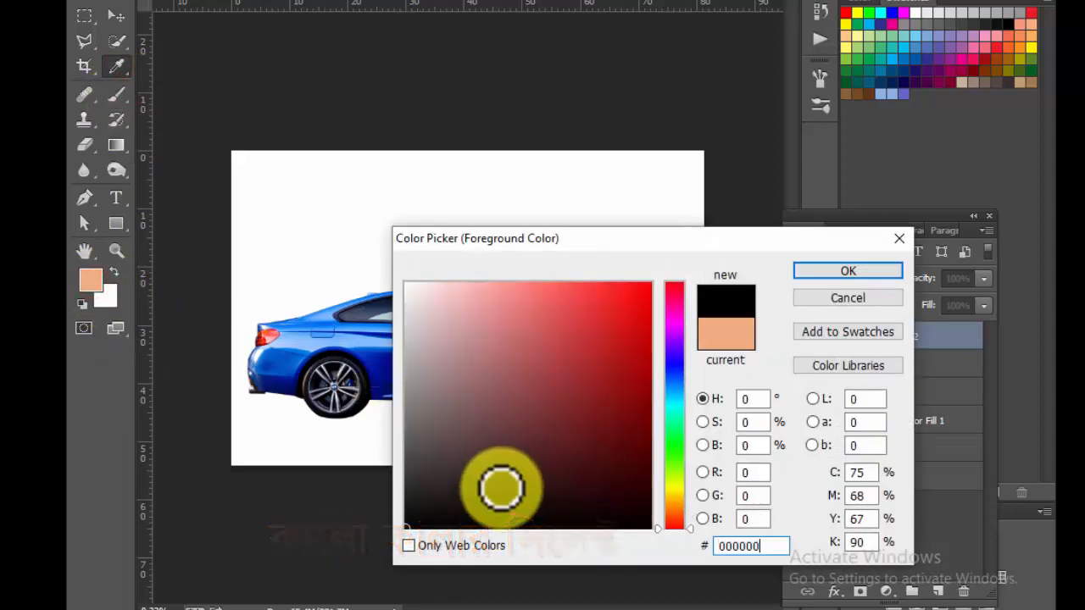
pyautogui.press('Return')
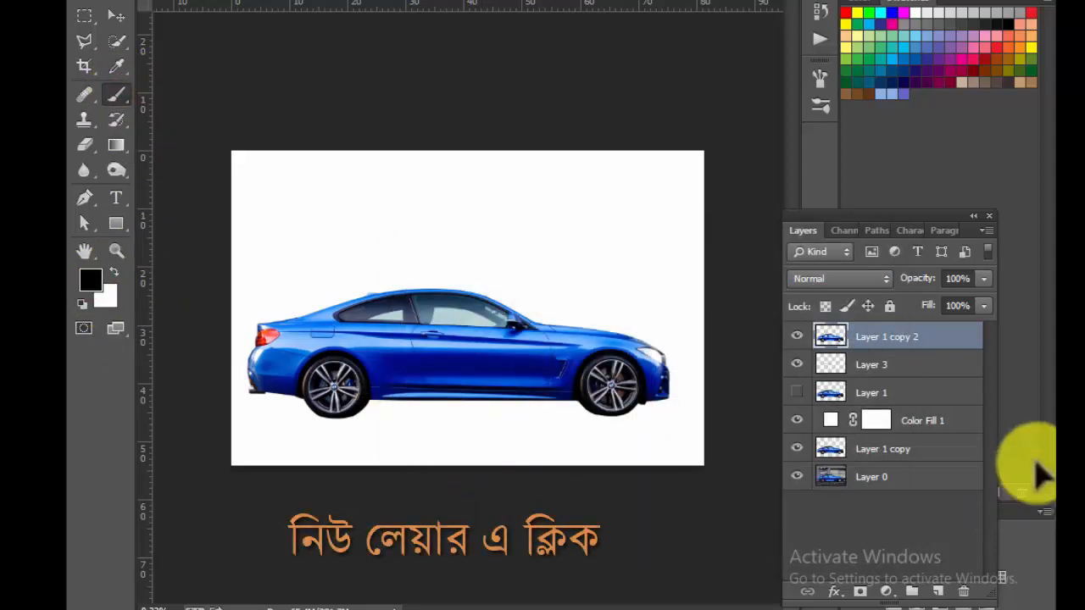
pyautogui.click(936, 590)
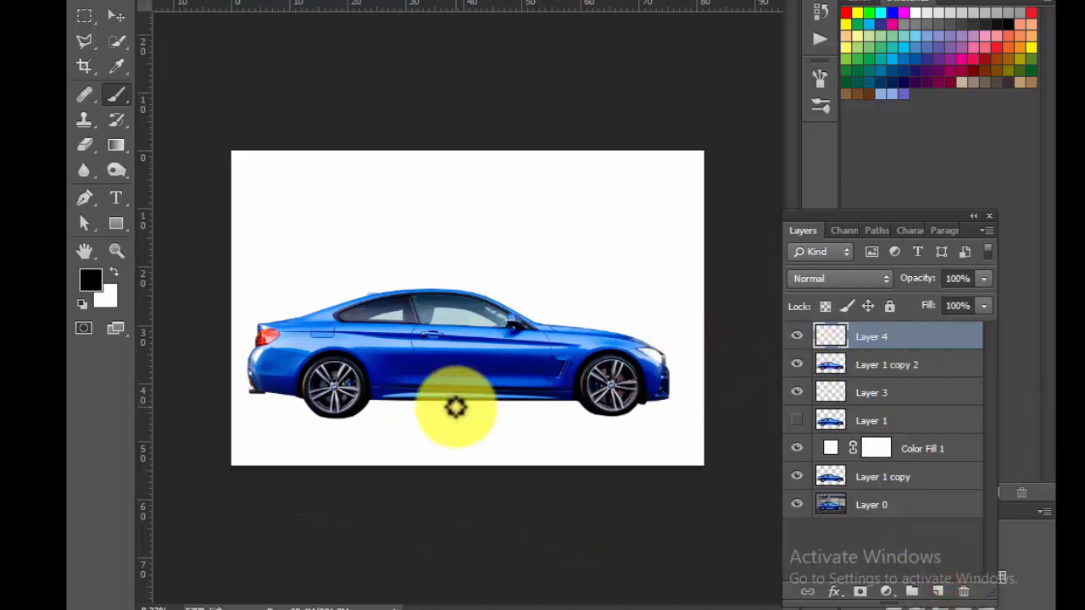
# Paint a dense black spot over the middle of the car's sill with a soft 2600 px brush at 0% hardness
pyautogui.click(140, 2)
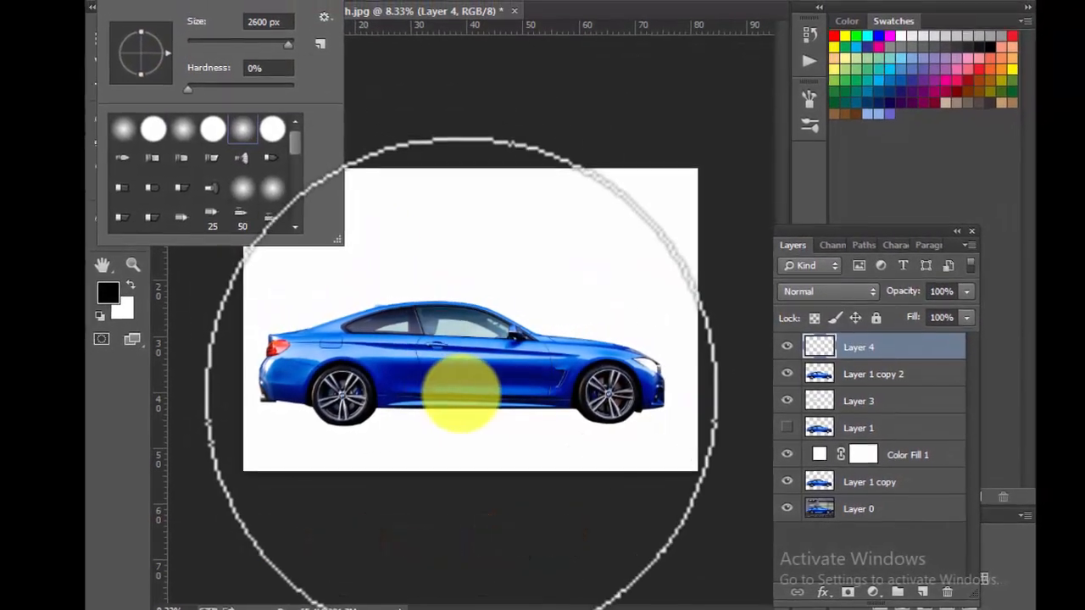
pyautogui.click(460, 392)
pyautogui.click(460, 392)
pyautogui.click(461, 392)
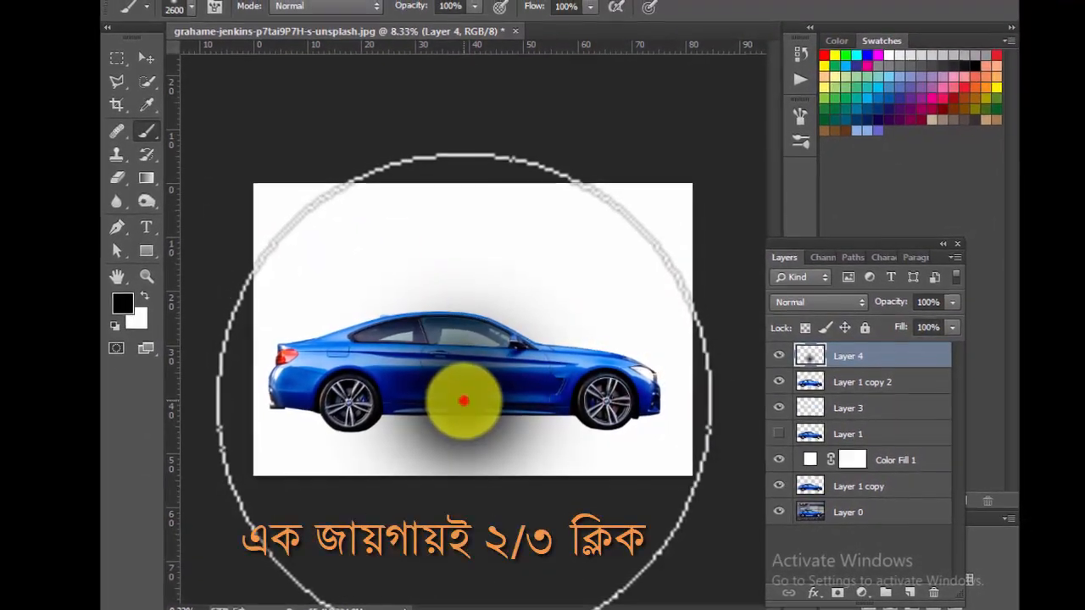
pyautogui.click(463, 399)
pyautogui.click(462, 399)
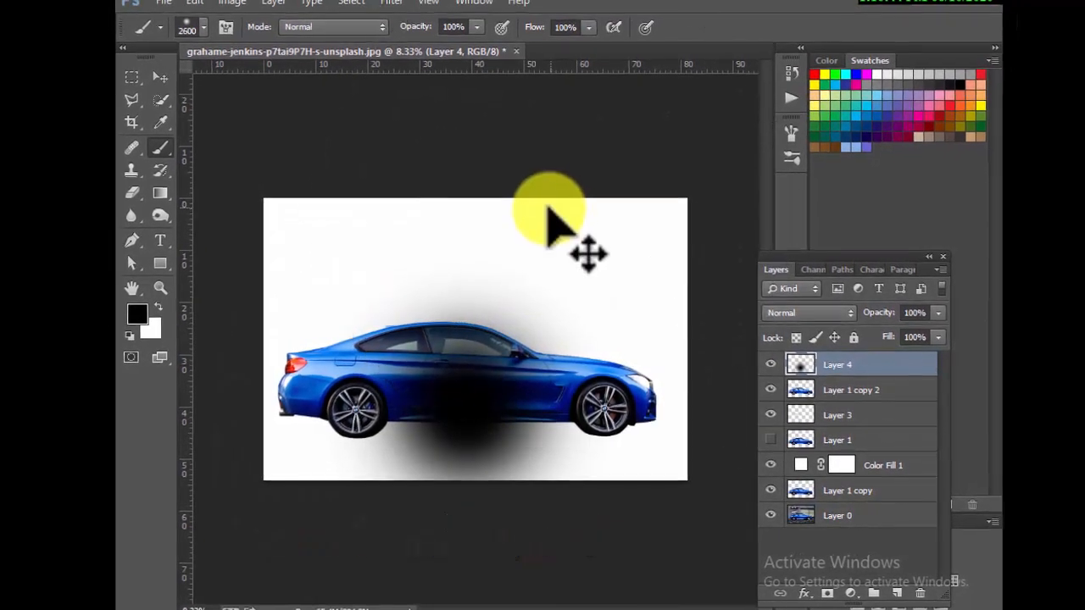
# Transform the black spot to 6.53% height and about 122% width, and place the flat shadow just under the wheels
pyautogui.hotkey('ctrl', 't')
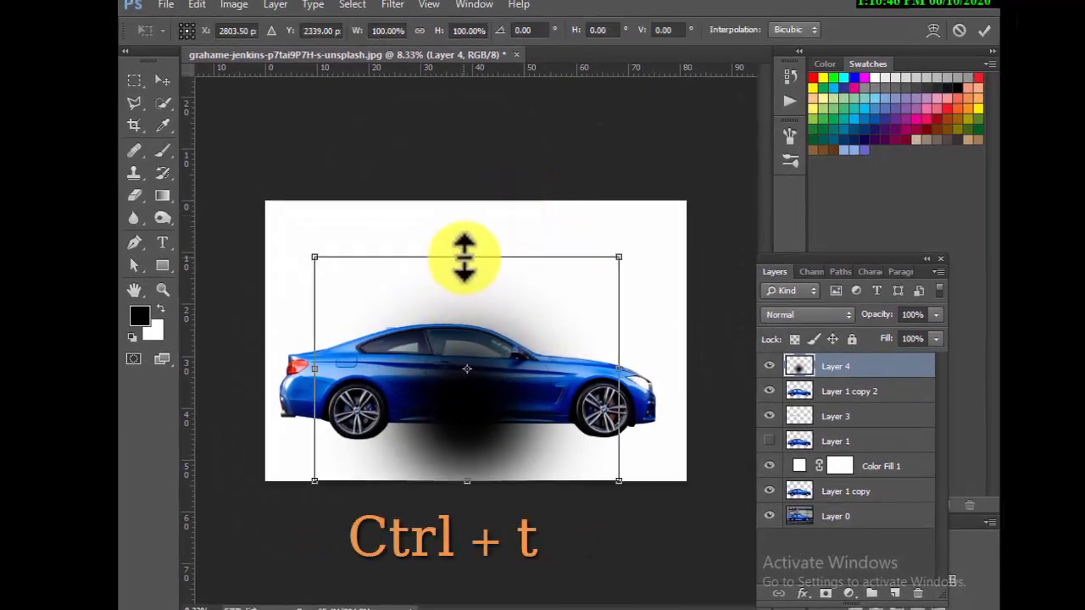
pyautogui.moveTo(467, 257); pyautogui.dragTo(474, 468)
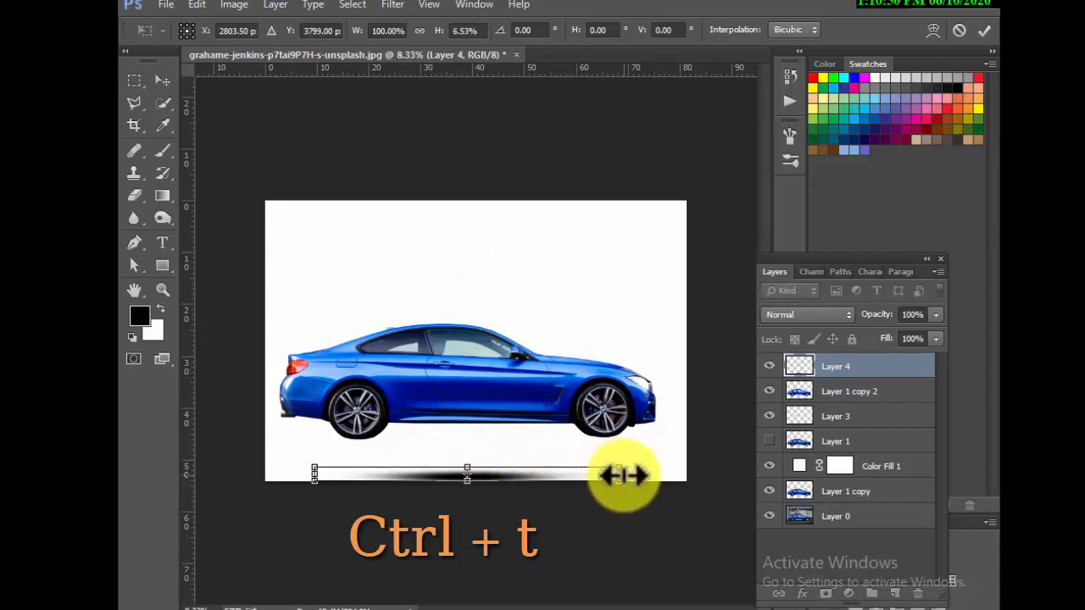
pyautogui.moveTo(623, 476); pyautogui.dragTo(685, 475)
pyautogui.moveTo(457, 478); pyautogui.dragTo(445, 445)
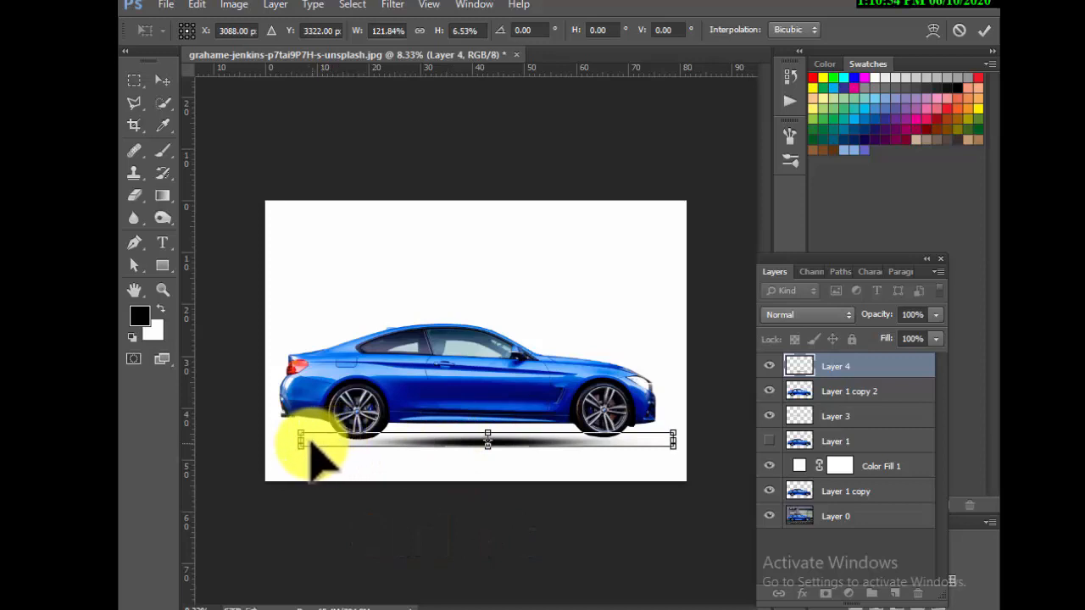
# Widen the shadow on both sides to about 199%, apply the transform, and move Layer 4 below Layer 1 copy 2
pyautogui.moveTo(301, 439); pyautogui.dragTo(200, 436)
pyautogui.moveTo(674, 441); pyautogui.dragTo(763, 438)
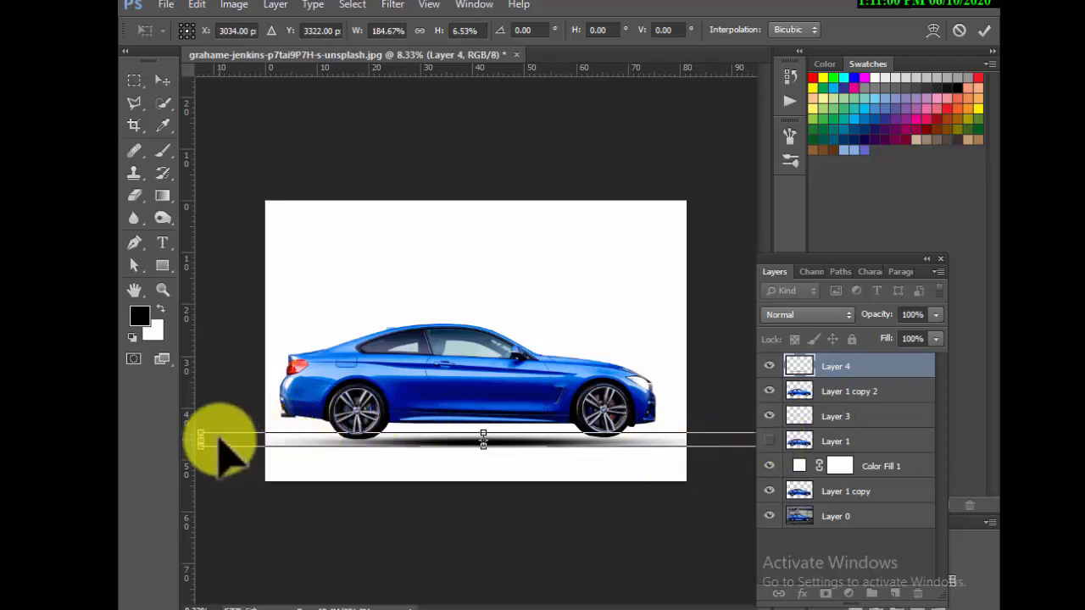
pyautogui.moveTo(201, 438); pyautogui.dragTo(160, 439)
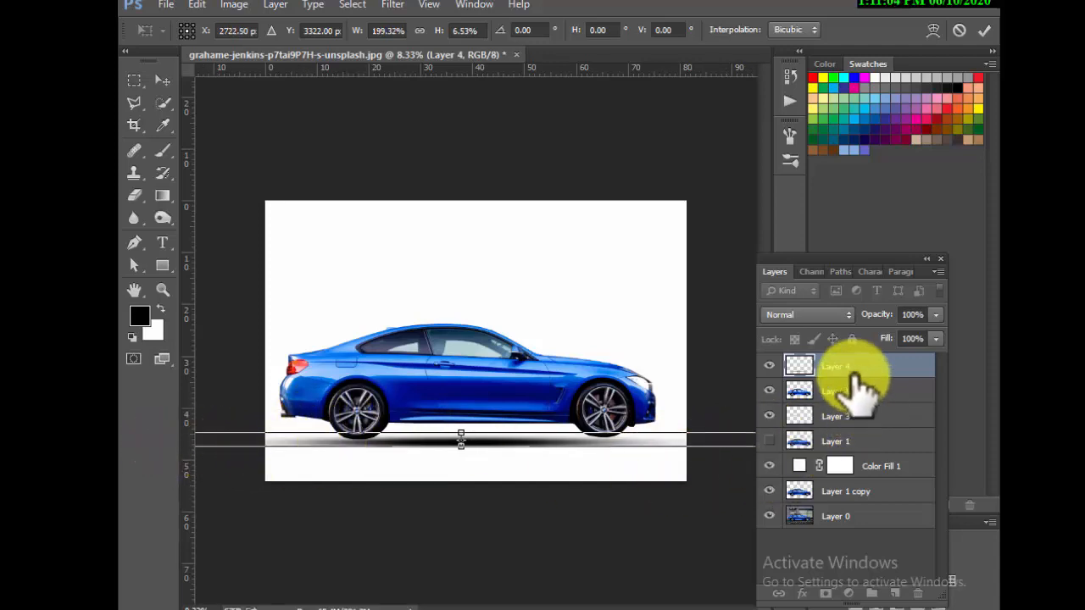
pyautogui.press('Return')
pyautogui.moveTo(850, 367); pyautogui.dragTo(855, 411)
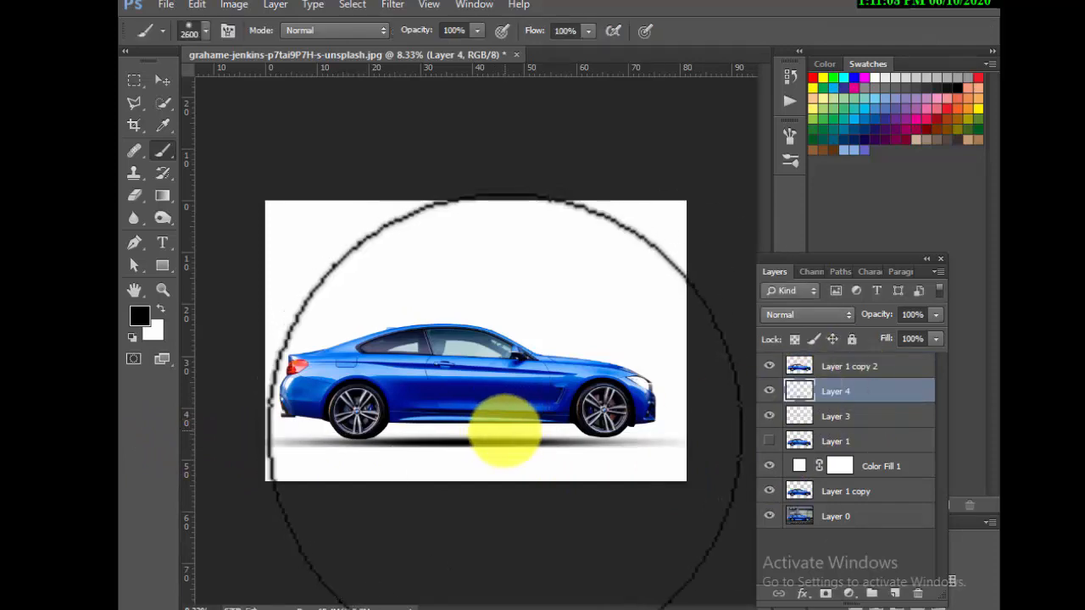
# Move the shadow slightly up against the tires and stretch it to about 111% width
pyautogui.click(163, 79)
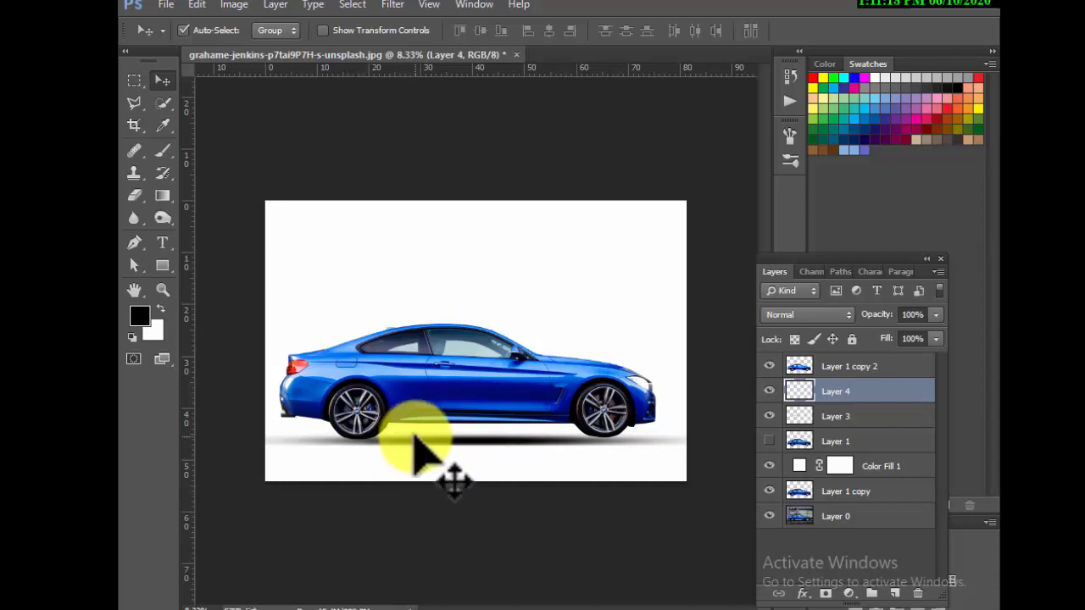
pyautogui.hotkey('ctrl', 't')
pyautogui.keyDown('alt'); pyautogui.click(523, 416); pyautogui.keyUp('alt')
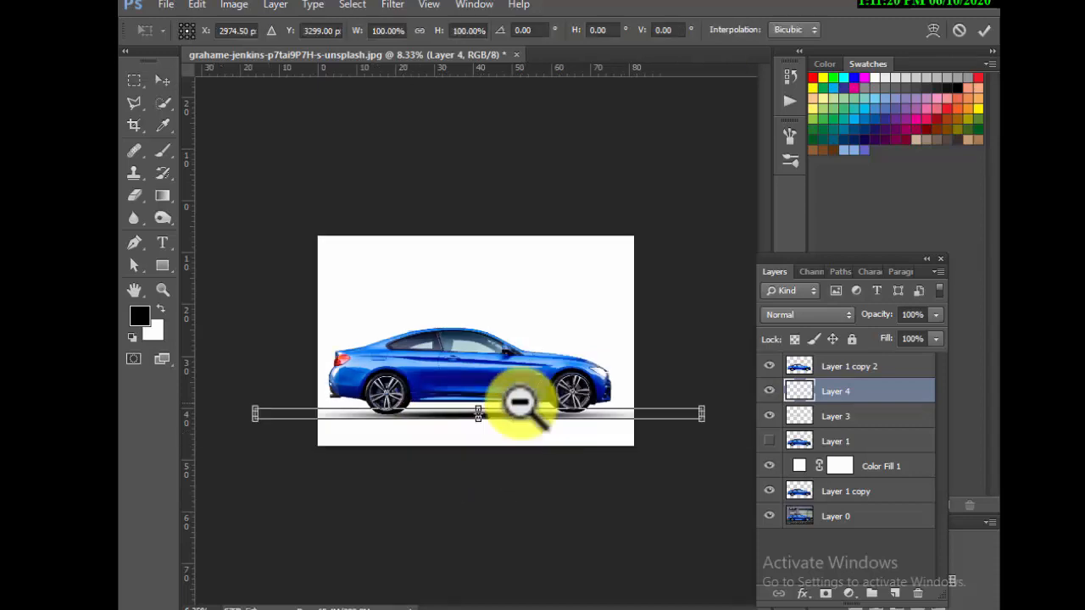
pyautogui.keyDown('alt'); pyautogui.click(515, 457); pyautogui.keyUp('alt')
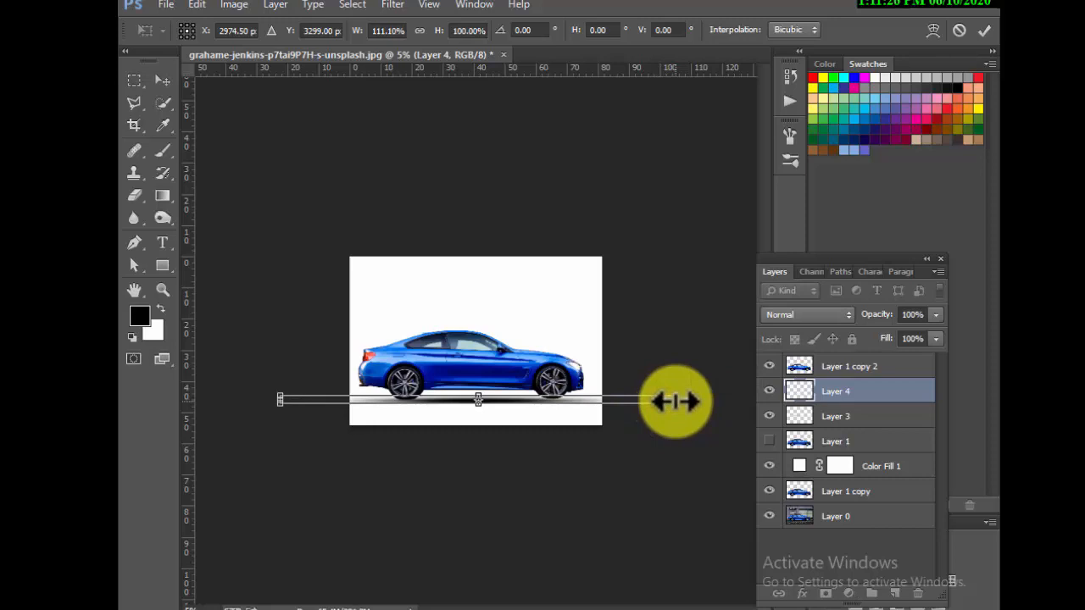
pyautogui.press('Return')
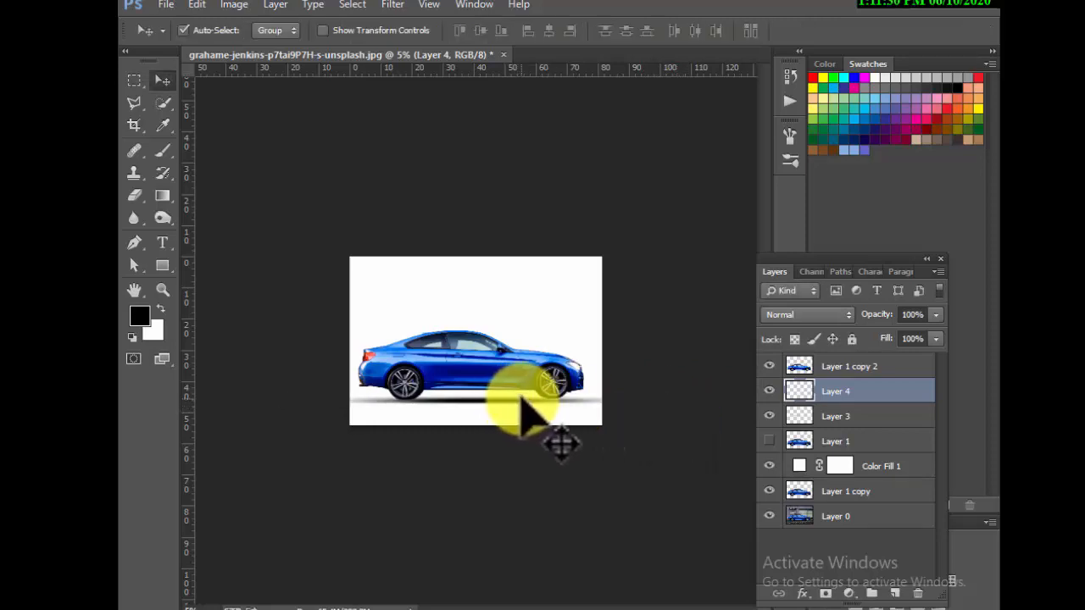
# Erase the shadow's ends beyond the car's rear and front bumpers with a soft 500 px eraser
pyautogui.hotkey('ctrl', 'space')
pyautogui.moveTo(486, 423); pyautogui.dragTo(395, 463)
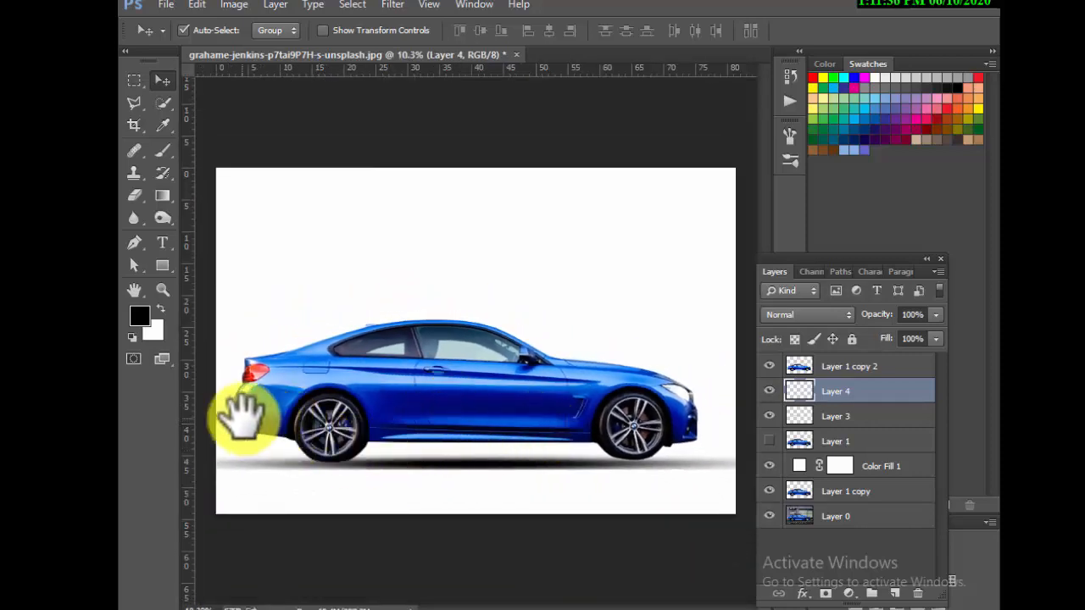
pyautogui.click(134, 195)
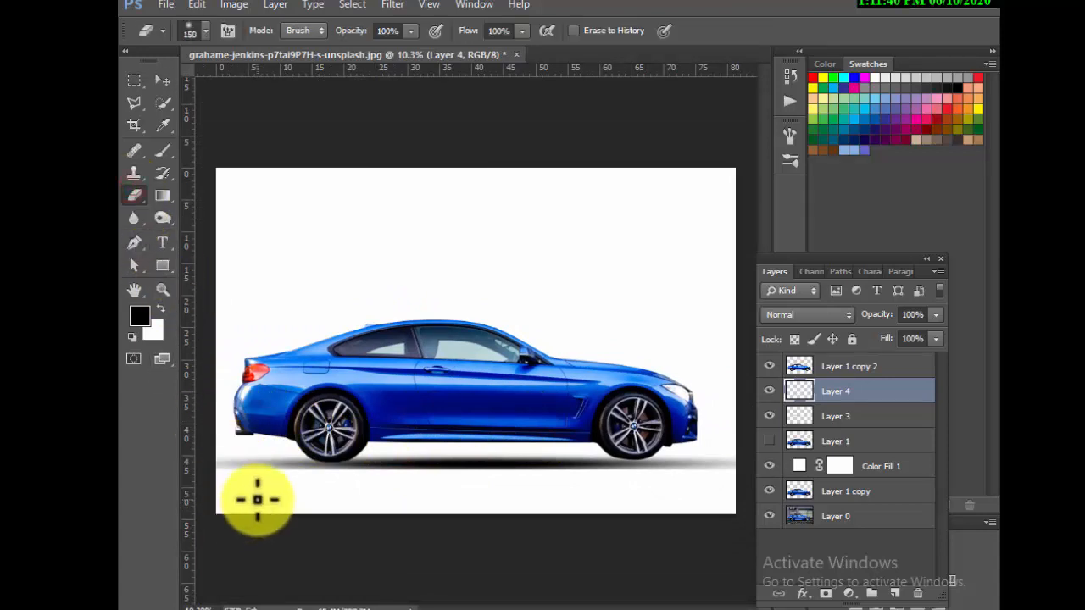
pyautogui.click(265, 499)
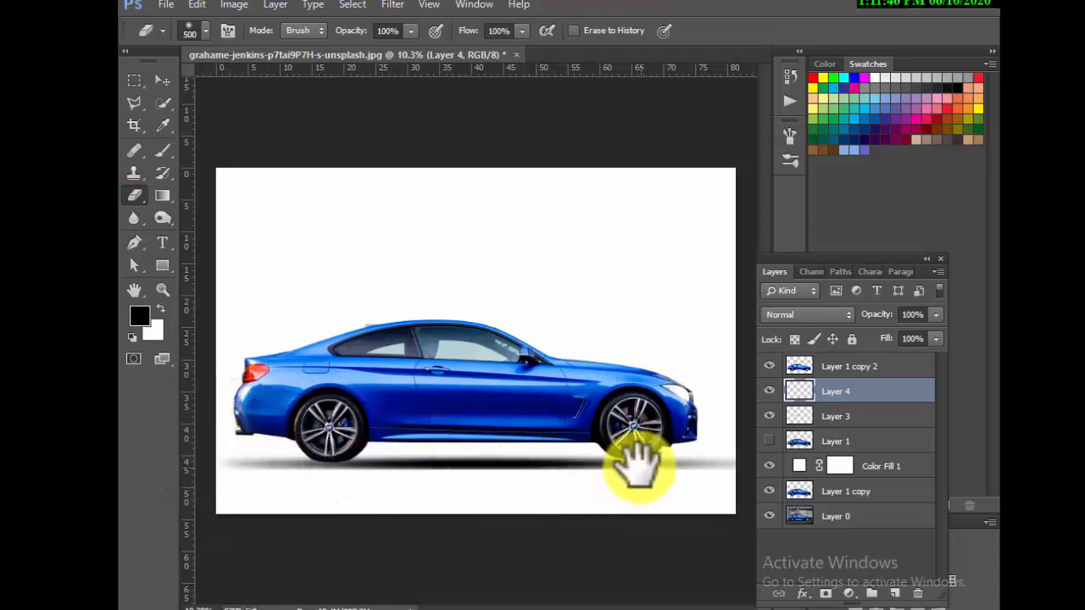
pyautogui.click(743, 459)
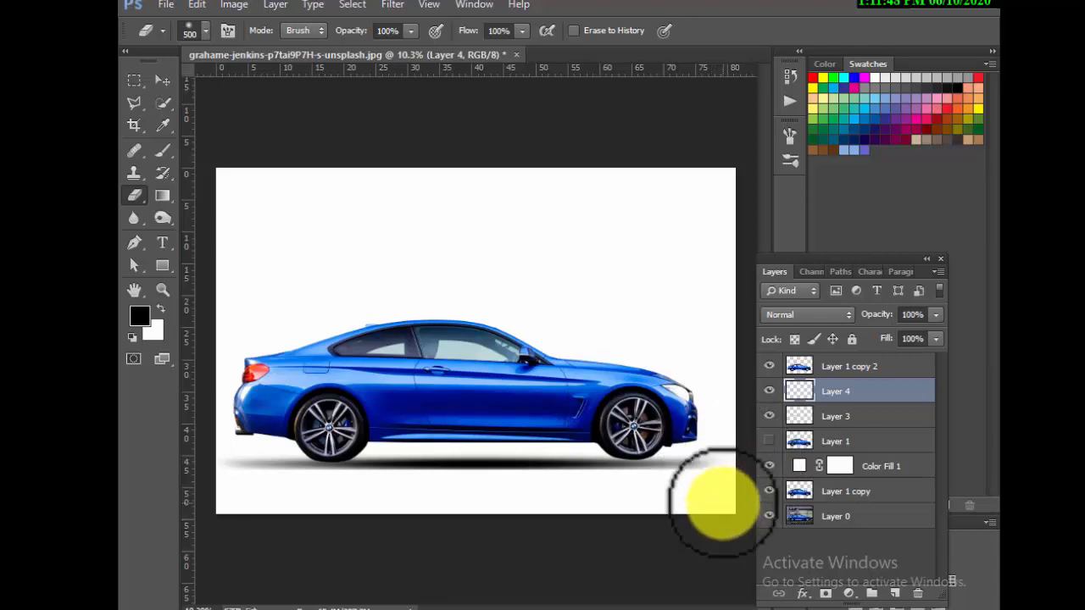
pyautogui.click(734, 436)
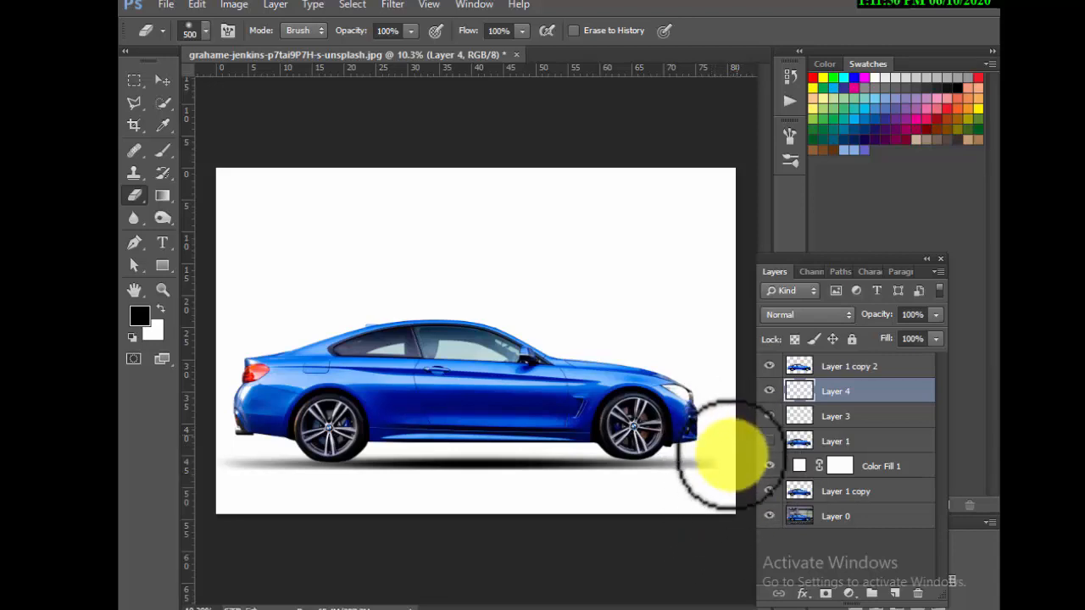
pyautogui.click(204, 450)
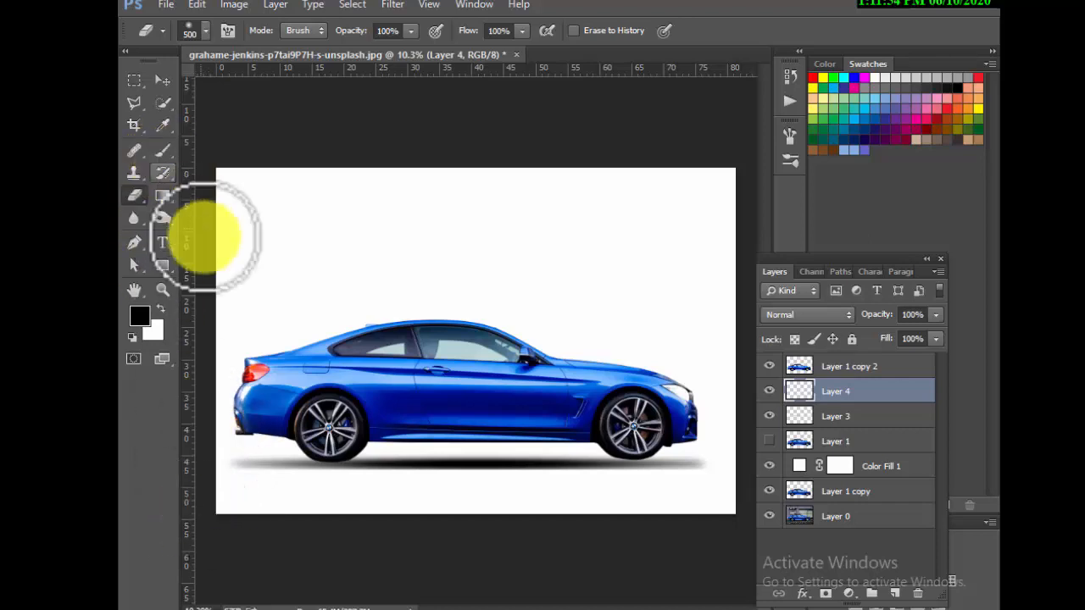
# Set the eraser's opacity to 59% and lower the opacity of the shadow layer, Layer 4, to 69%
pyautogui.click(249, 473)
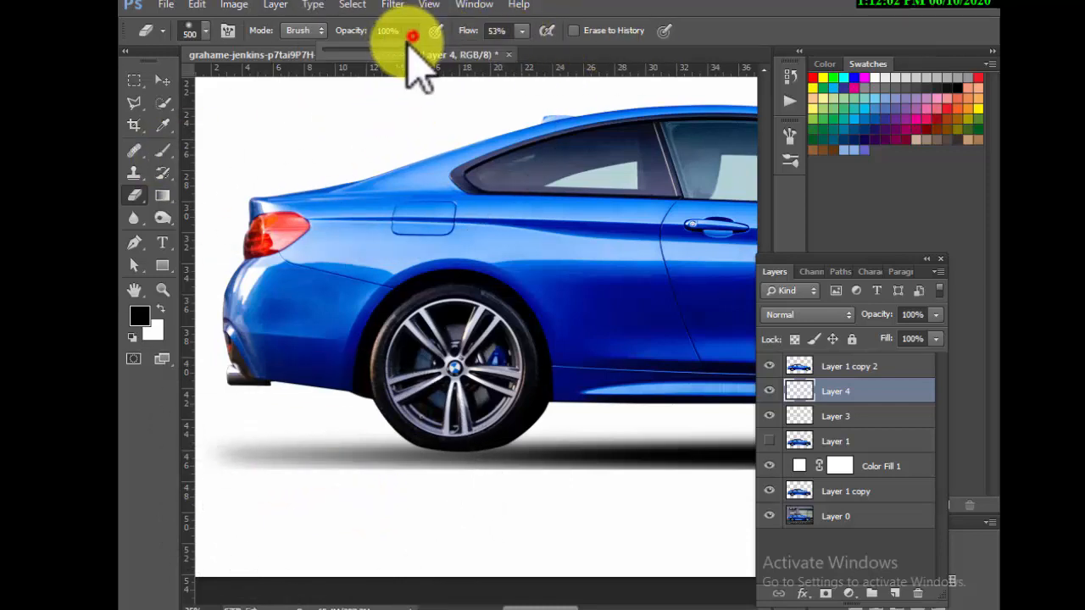
pyautogui.click(374, 51)
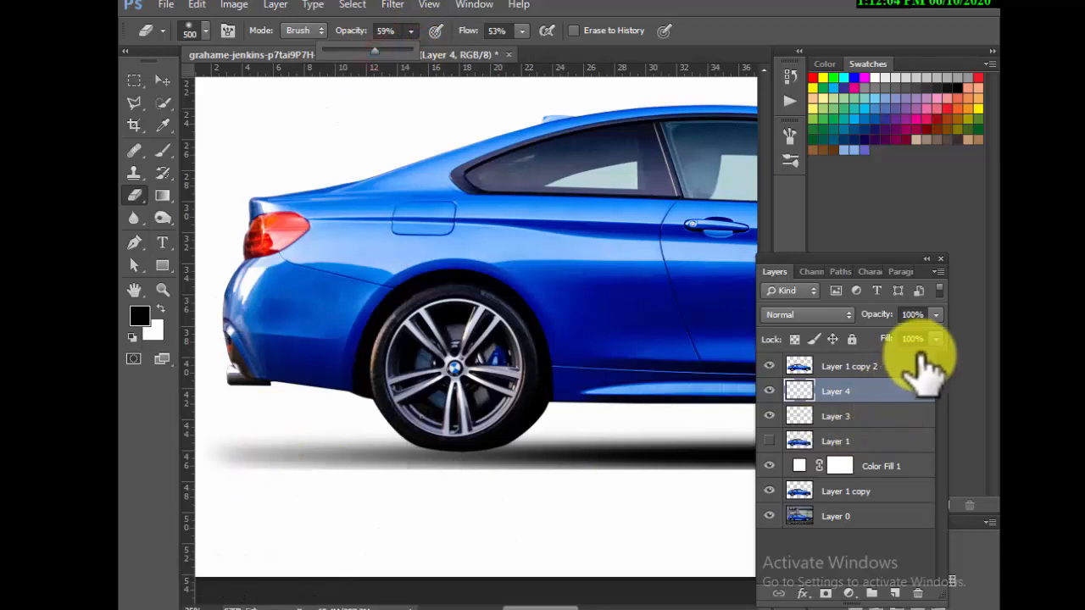
pyautogui.moveTo(932, 358); pyautogui.dragTo(917, 357)
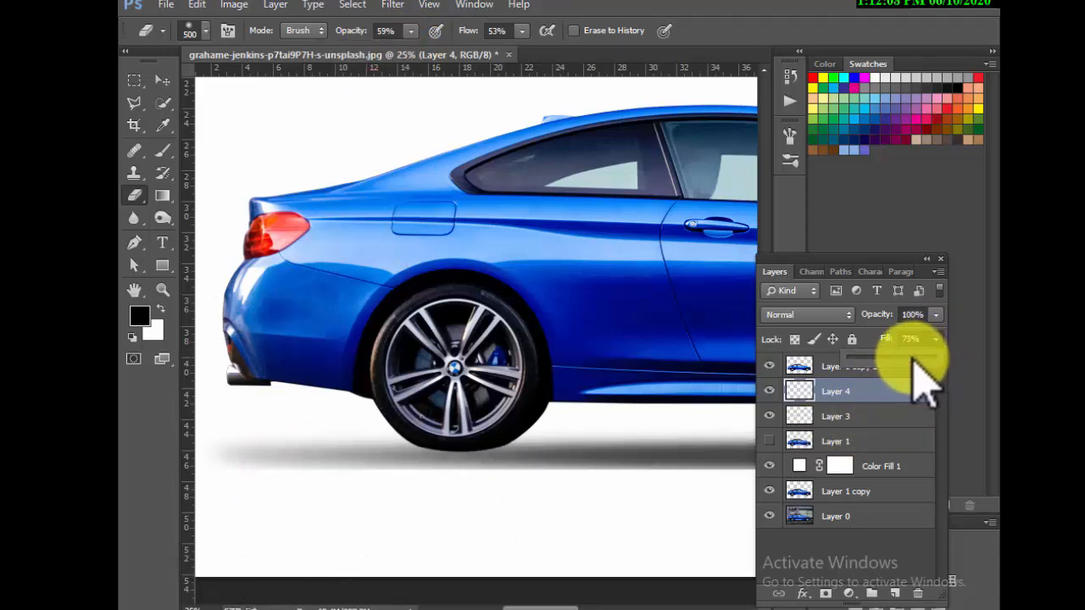
pyautogui.moveTo(938, 359); pyautogui.dragTo(915, 333)
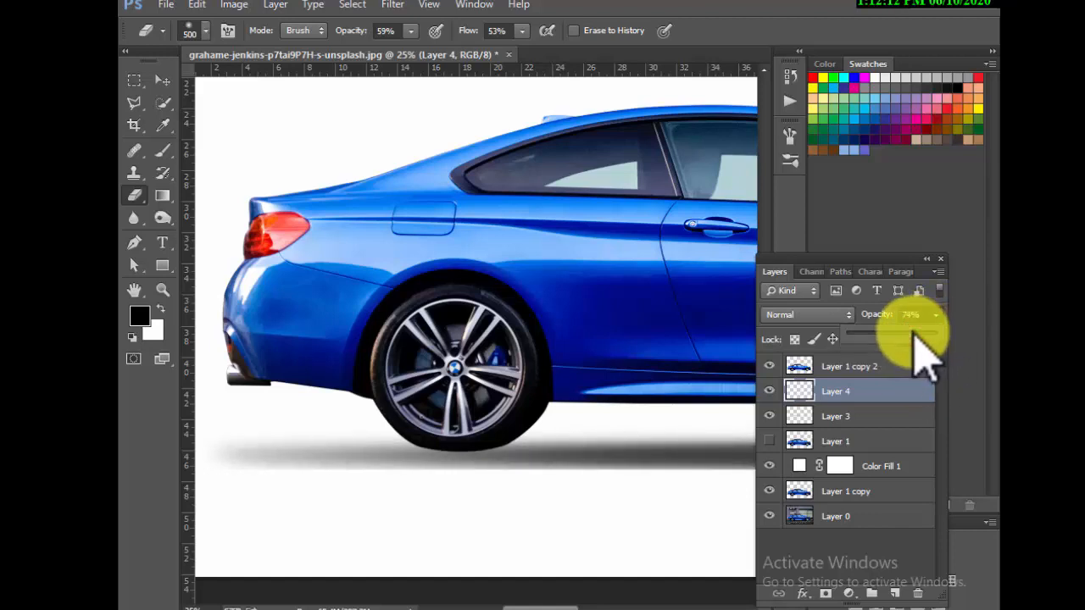
pyautogui.click(163, 80)
pyautogui.keyDown('alt'); pyautogui.click(351, 289); pyautogui.keyUp('alt')
pyautogui.keyDown('alt'); pyautogui.click(362, 298); pyautogui.keyUp('alt')
pyautogui.keyDown('alt'); pyautogui.click(508, 389); pyautogui.keyUp('alt')
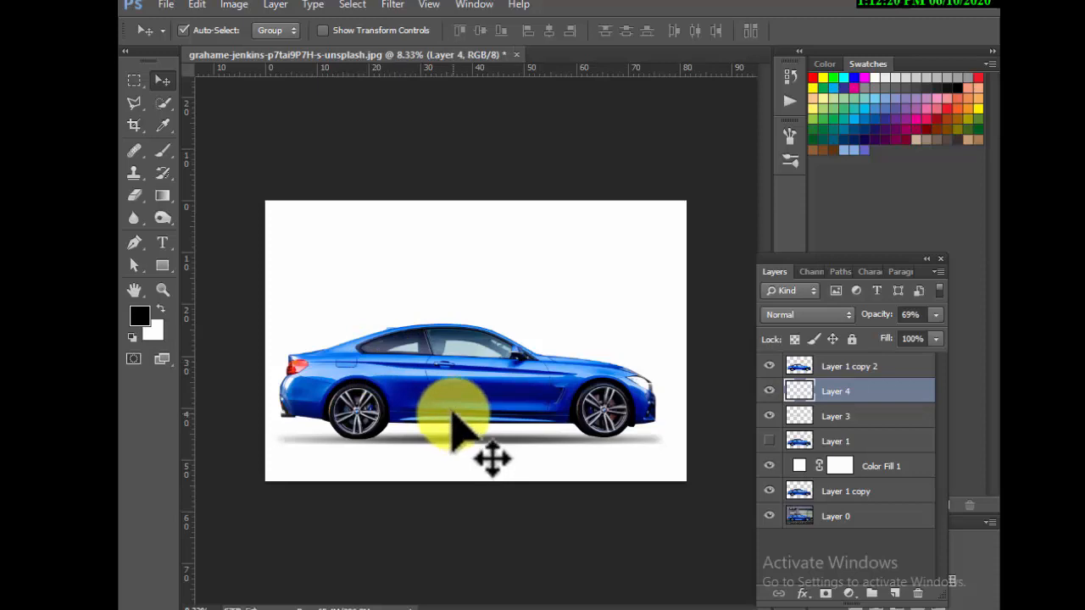
# Warp the rear end of the shadow on Layer 4 slightly outward and downward, and apply the transform
pyautogui.keyDown('ctrl'); pyautogui.click(284, 443); pyautogui.keyUp('ctrl')
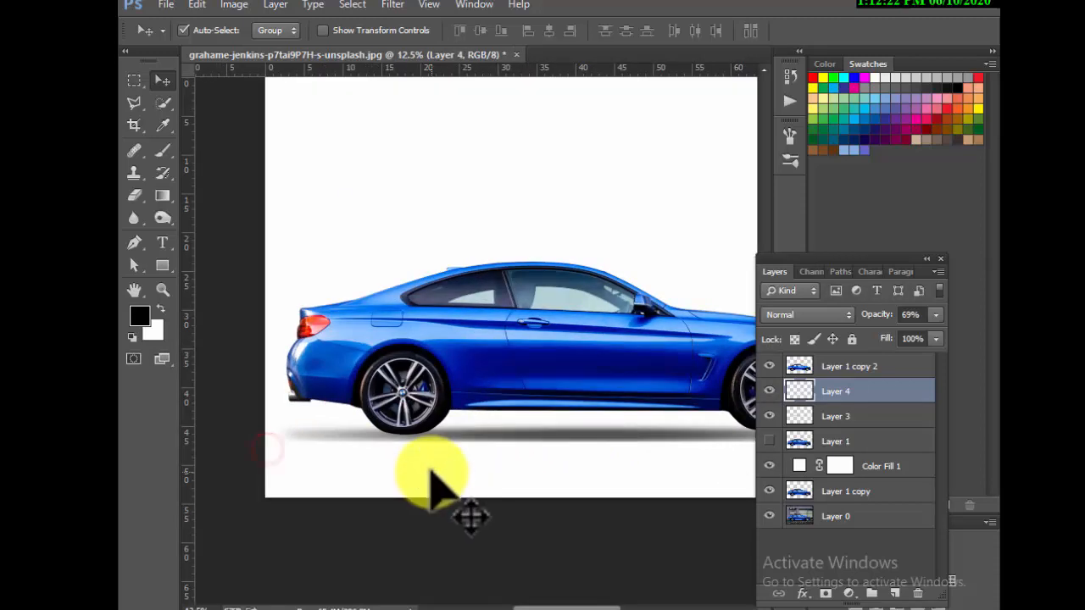
pyautogui.hotkey('ctrl', 't')
pyautogui.keyDown('ctrl'); pyautogui.click(315, 442); pyautogui.keyUp('ctrl')
pyautogui.keyDown('ctrl'); pyautogui.click(315, 442); pyautogui.keyUp('ctrl')
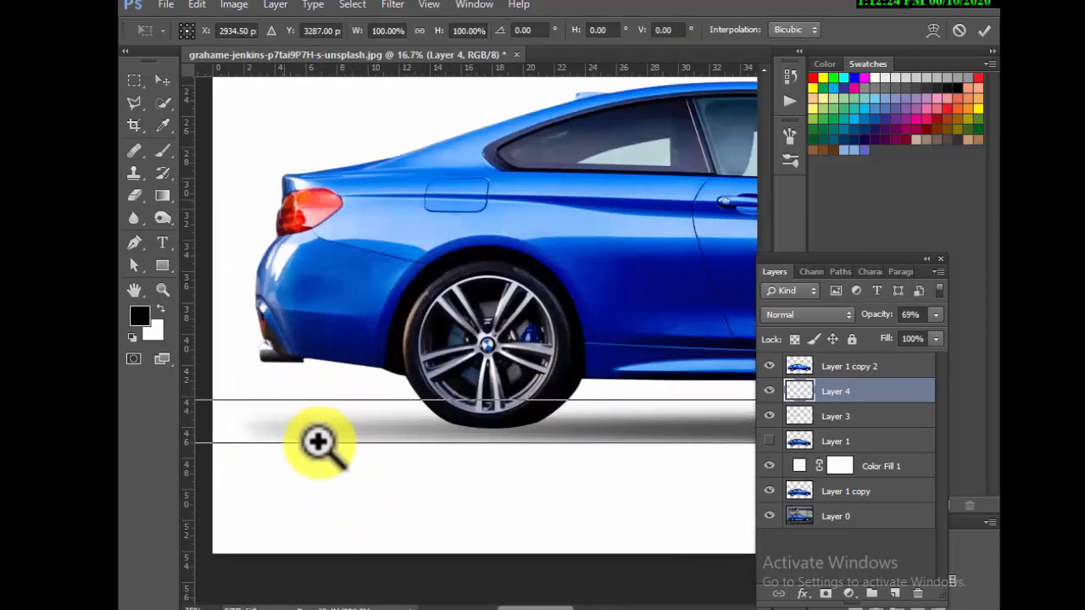
pyautogui.keyDown('ctrl'); pyautogui.click(318, 440); pyautogui.keyUp('ctrl')
pyautogui.rightClick(315, 439)
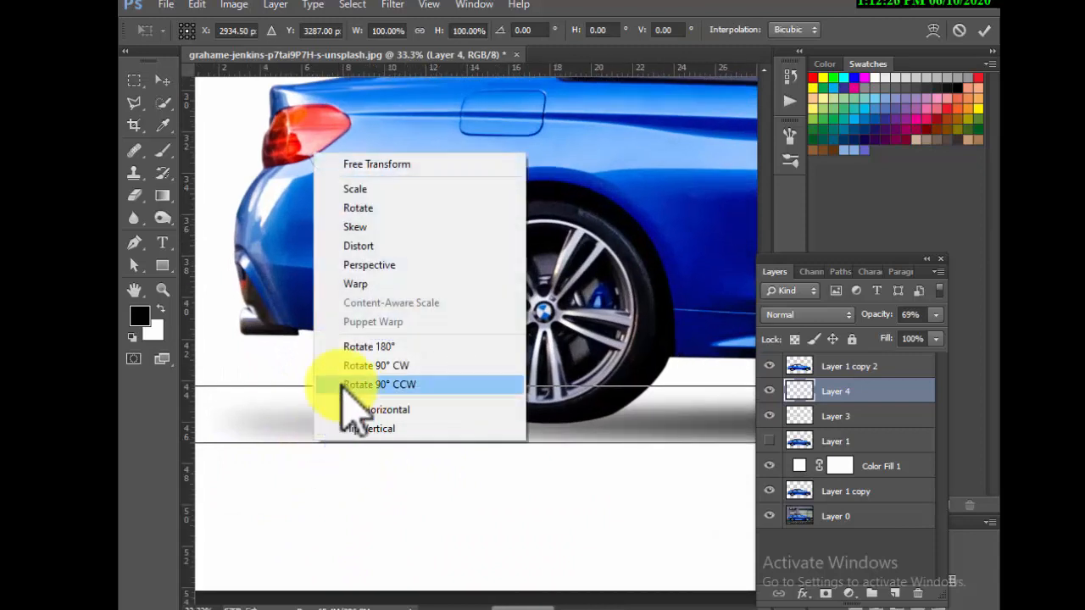
pyautogui.click(371, 284)
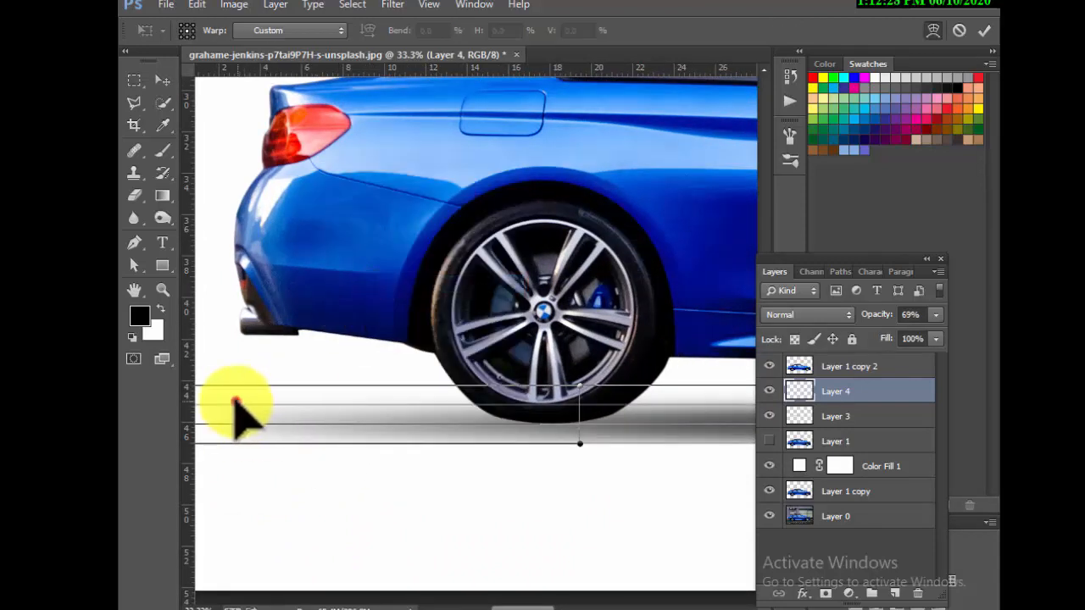
pyautogui.moveTo(235, 401)
pyautogui.mouseDown()
pyautogui.moveTo(231, 391)
pyautogui.moveTo(219, 399)
pyautogui.moveTo(216, 415)
pyautogui.mouseUp()
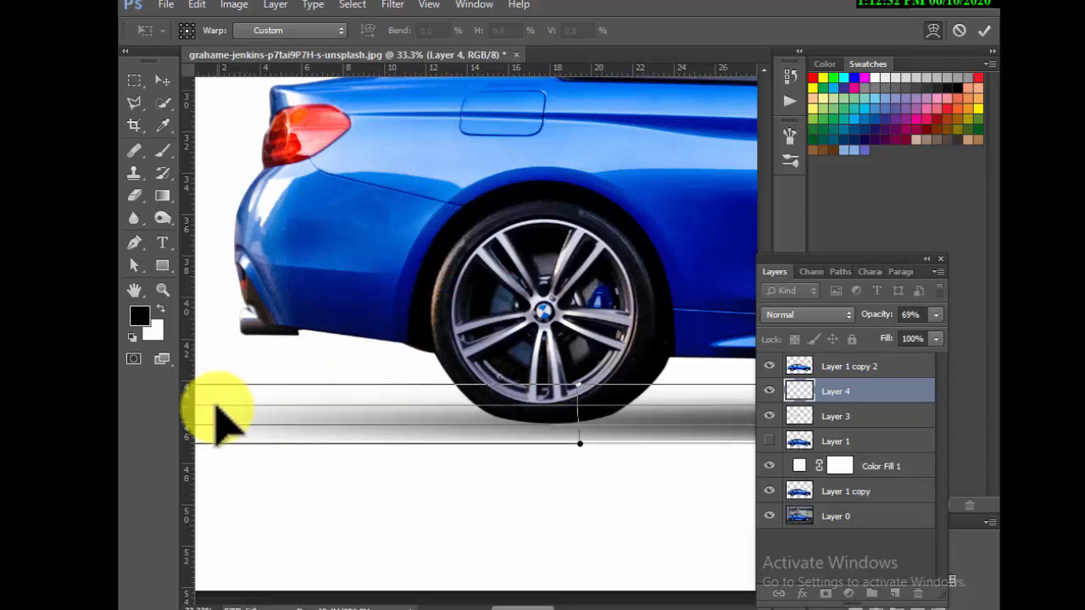
pyautogui.scroll(-3, 386, 430)
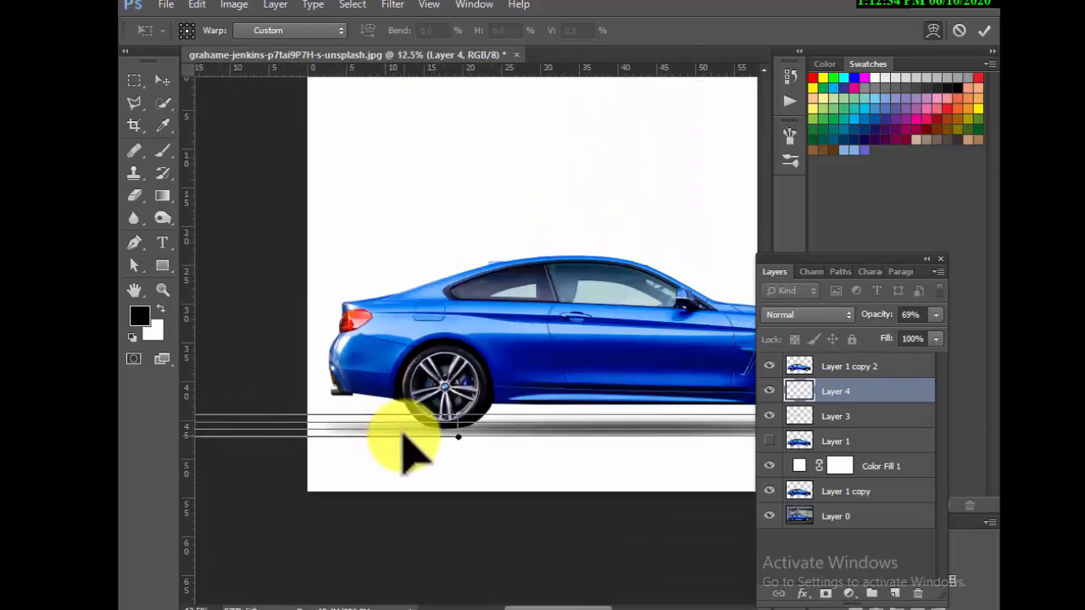
pyautogui.press('Return')
# Try to adjust the shadow's perspective slightly from its rear end and apply the transform
pyautogui.hotkey('ctrl', 't')
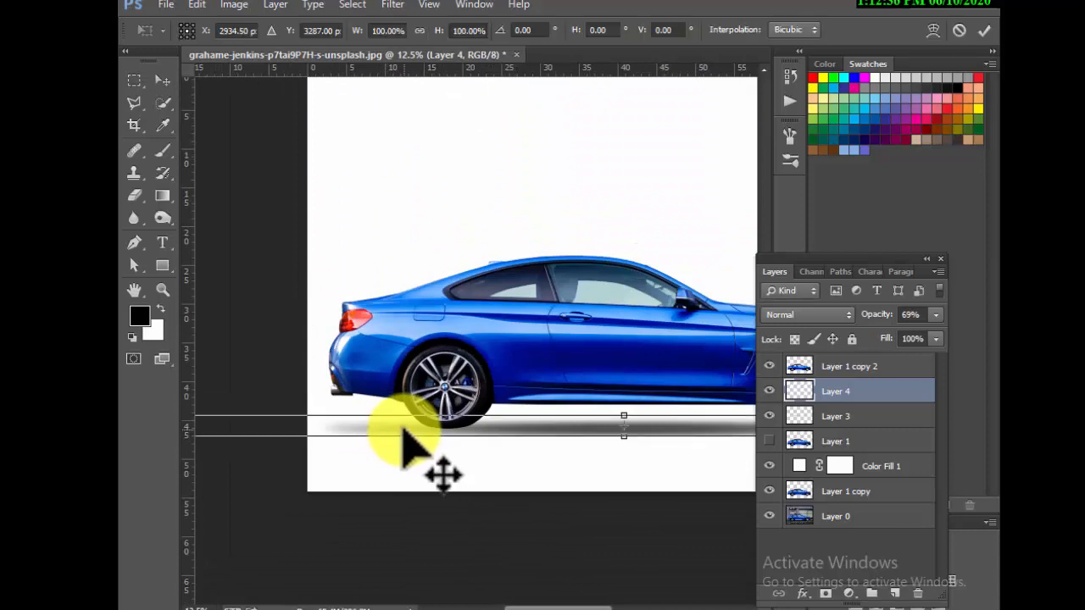
pyautogui.rightClick(403, 428)
pyautogui.click(464, 247)
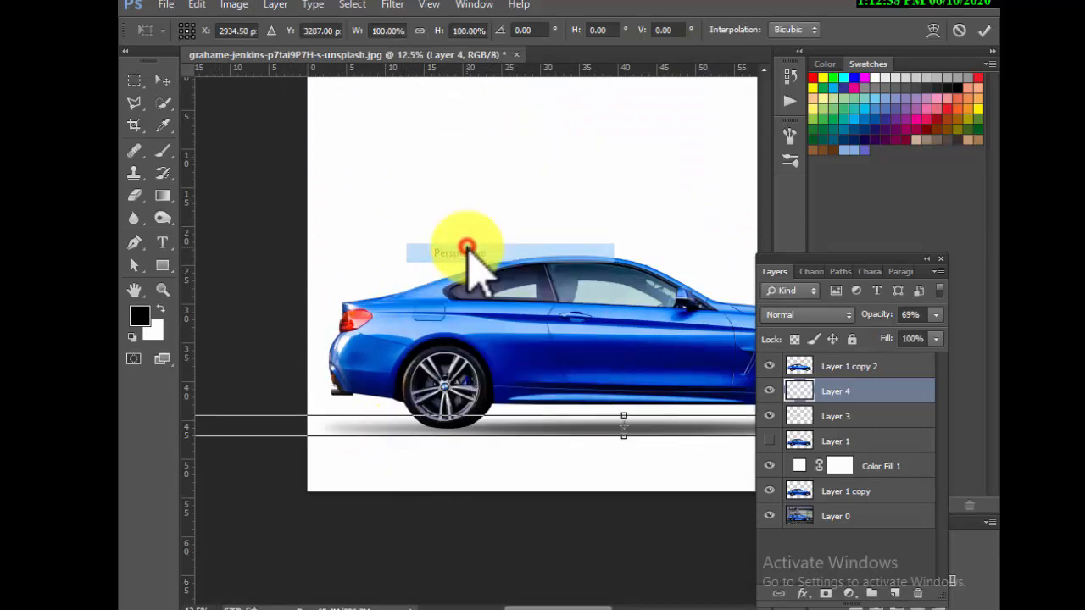
pyautogui.moveTo(399, 429); pyautogui.dragTo(540, 381)
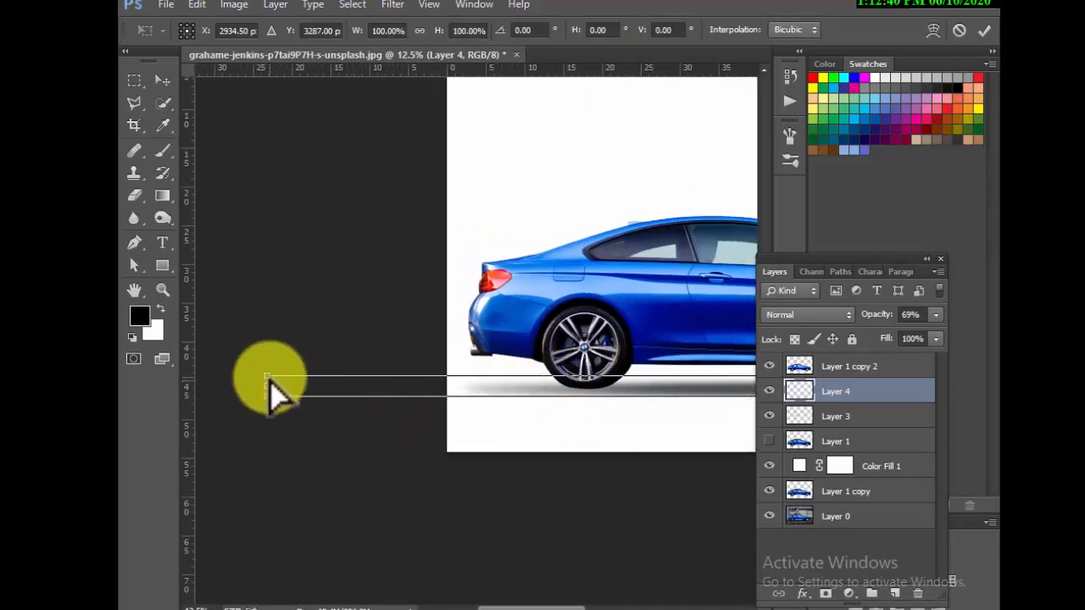
pyautogui.moveTo(268, 383); pyautogui.dragTo(267, 381)
pyautogui.press('Return')
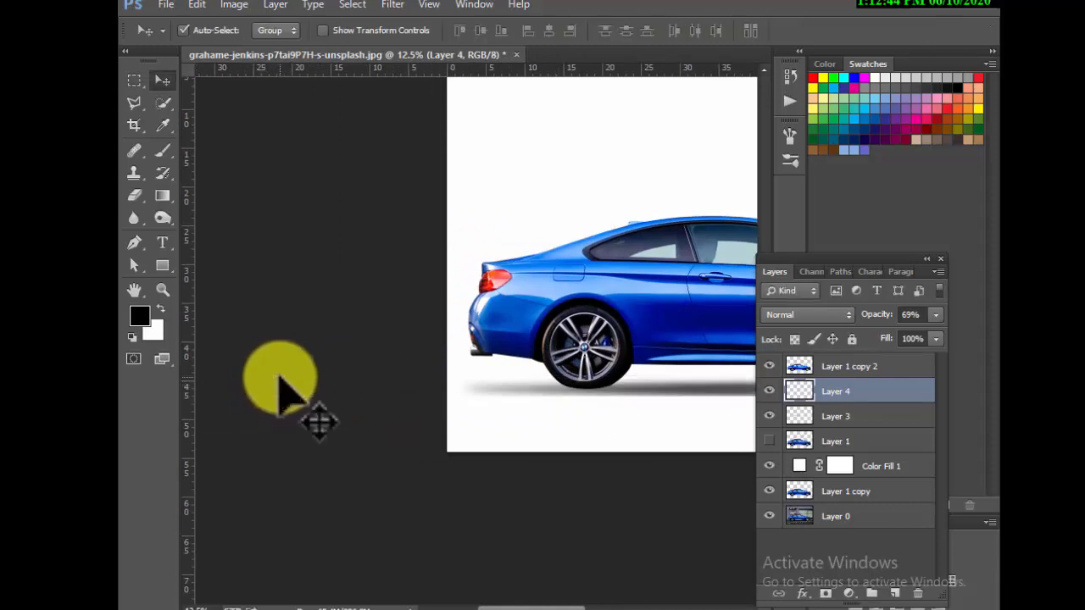
# Flatten the shadow to about 84% of its height, lowering its upper edge under the car, and apply the transform
pyautogui.scroll(3, 520, 397)
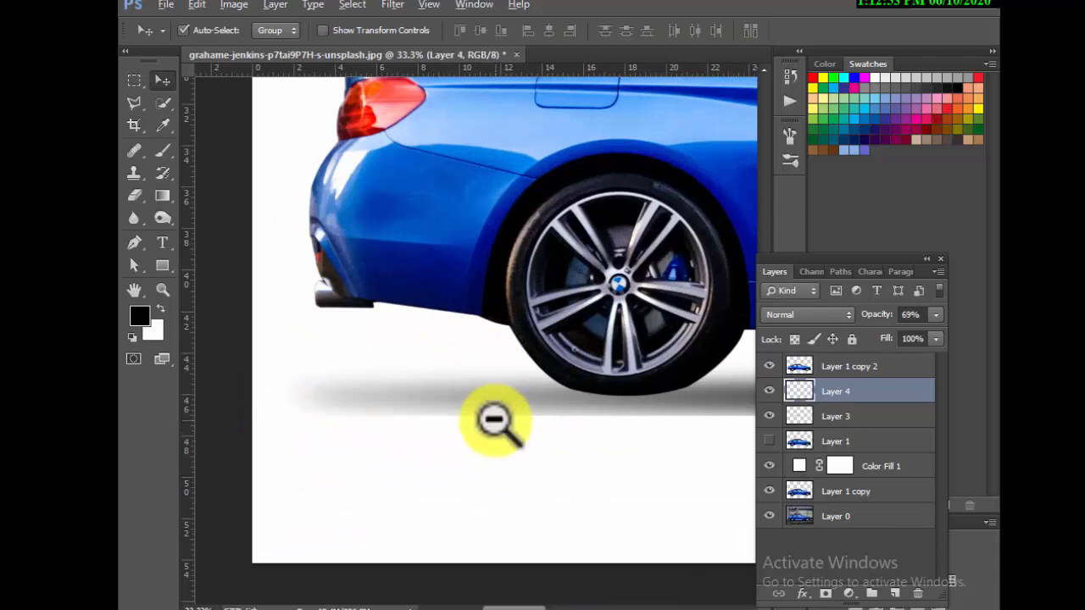
pyautogui.scroll(-5, 496, 423)
pyautogui.scroll(2, 496, 428)
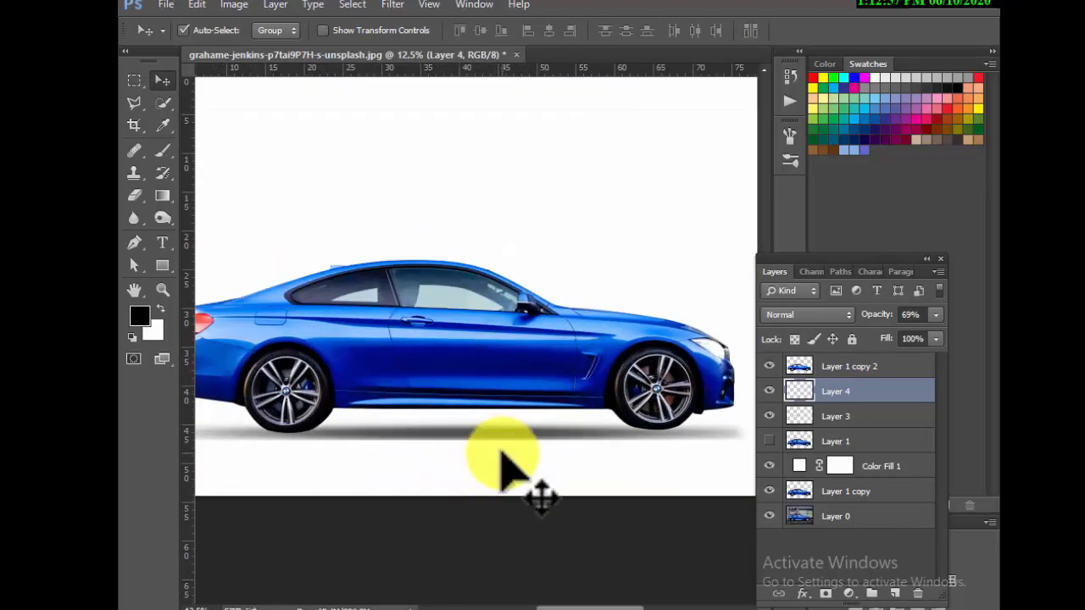
pyautogui.hotkey('ctrl', 't')
pyautogui.moveTo(466, 414); pyautogui.dragTo(470, 418)
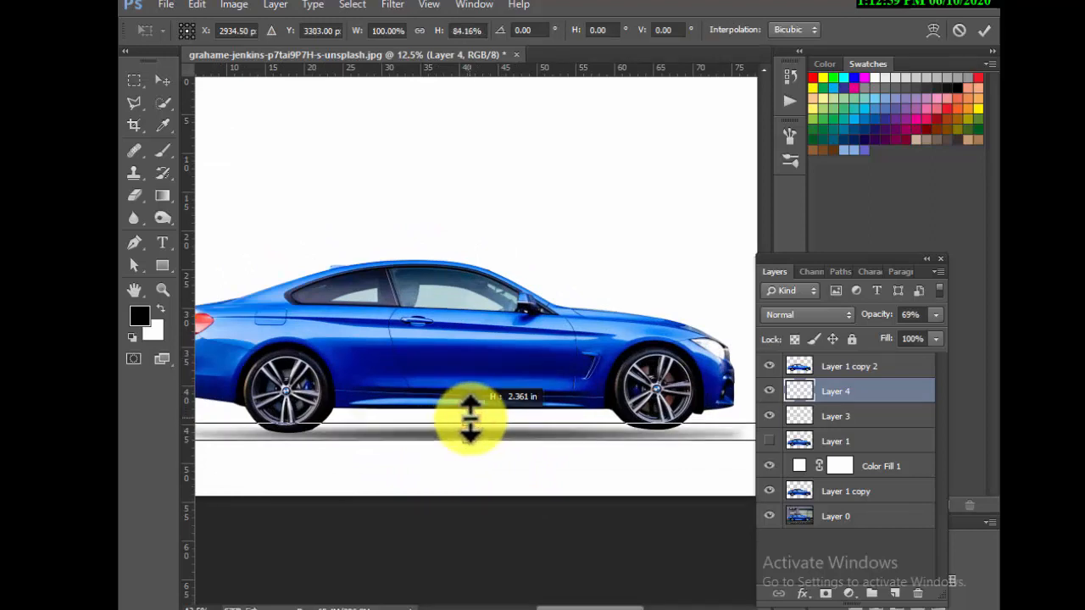
pyautogui.press('Return')
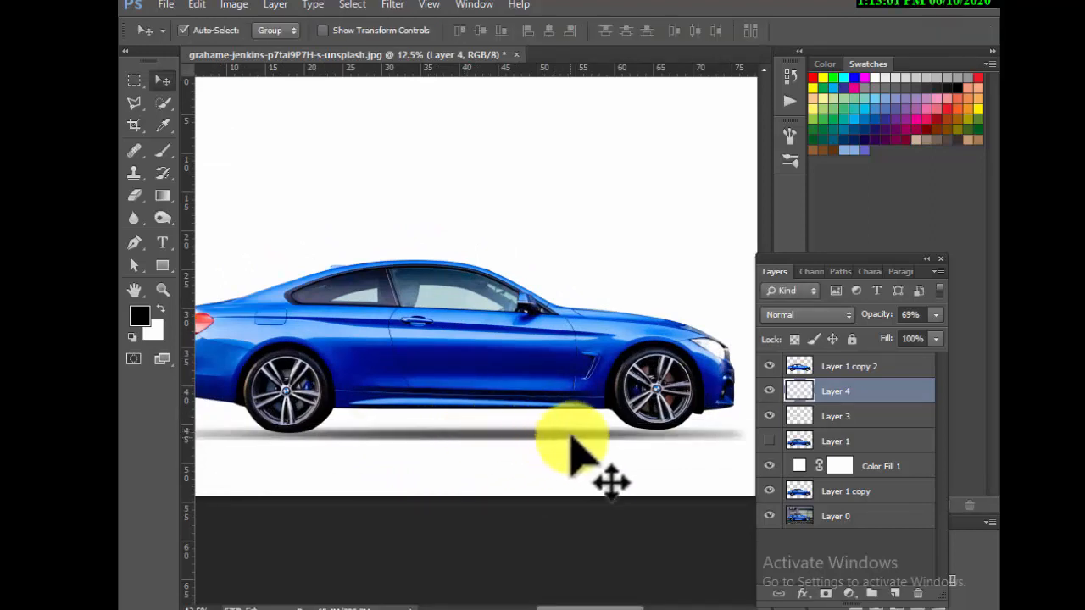
# Erase along the edges of the shadow under the front bumper with a 200 px eraser at 100% opacity and flow
pyautogui.keyDown('ctrl'); pyautogui.click(729, 437); pyautogui.keyUp('ctrl')
pyautogui.keyDown('ctrl'); pyautogui.click(729, 436); pyautogui.keyUp('ctrl')
pyautogui.moveTo(700, 443); pyautogui.dragTo(439, 452)
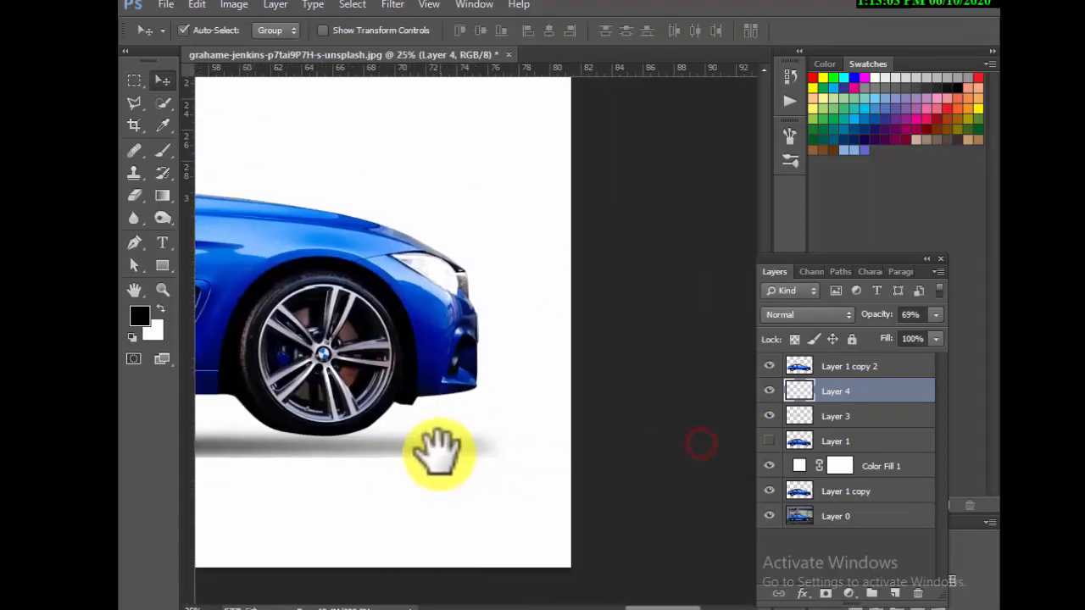
pyautogui.click(134, 194)
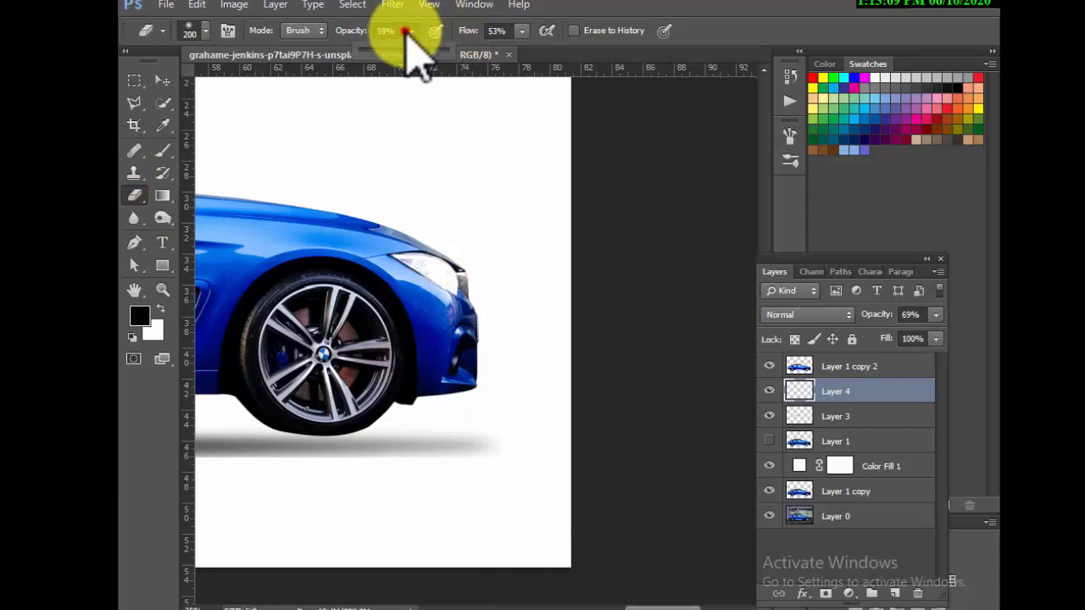
pyautogui.moveTo(406, 32)
pyautogui.mouseDown()
pyautogui.moveTo(455, 61)
pyautogui.moveTo(529, 38)
pyautogui.moveTo(565, 51)
pyautogui.mouseUp()
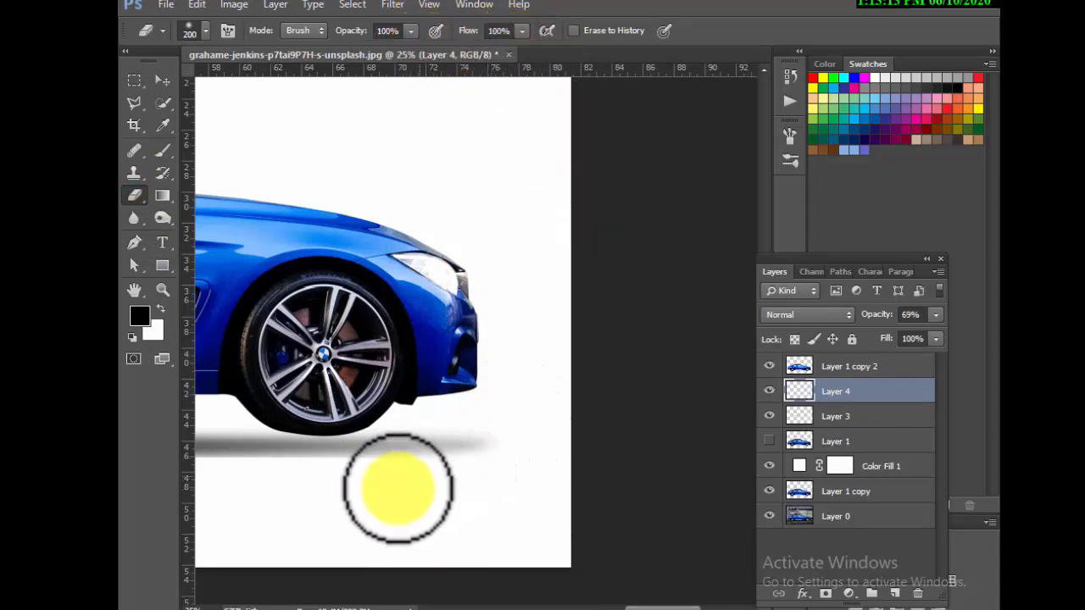
pyautogui.moveTo(490, 419); pyautogui.dragTo(421, 415)
pyautogui.moveTo(525, 429); pyautogui.dragTo(454, 421)
pyautogui.moveTo(385, 477); pyautogui.dragTo(552, 452)
# Taper the shadow's end under the rear bumper by erasing along its lower and upper edges
pyautogui.moveTo(358, 431); pyautogui.dragTo(477, 426)
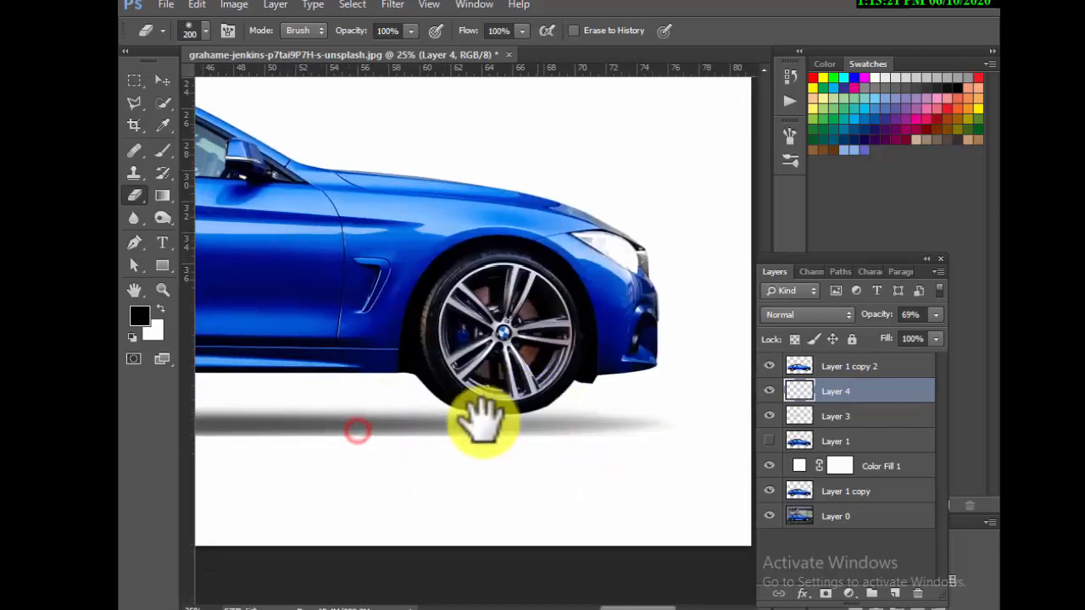
pyautogui.moveTo(400, 443); pyautogui.dragTo(599, 415)
pyautogui.moveTo(361, 415)
pyautogui.mouseDown()
pyautogui.moveTo(591, 407)
pyautogui.moveTo(552, 402)
pyautogui.mouseUp()
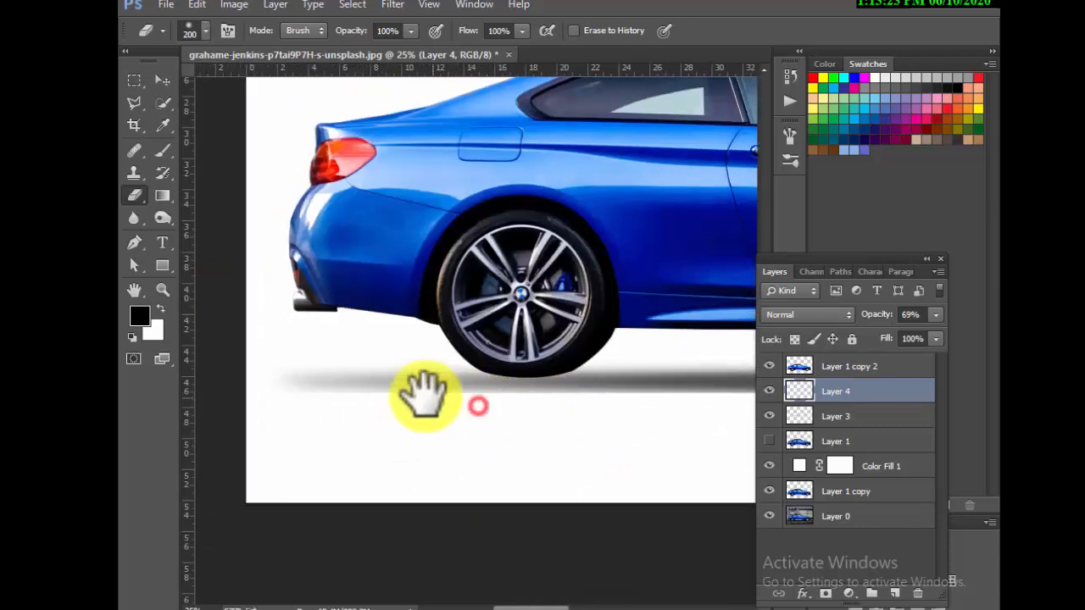
pyautogui.moveTo(299, 400)
pyautogui.mouseDown()
pyautogui.moveTo(269, 409)
pyautogui.moveTo(344, 417)
pyautogui.moveTo(266, 406)
pyautogui.moveTo(367, 409)
pyautogui.mouseUp()
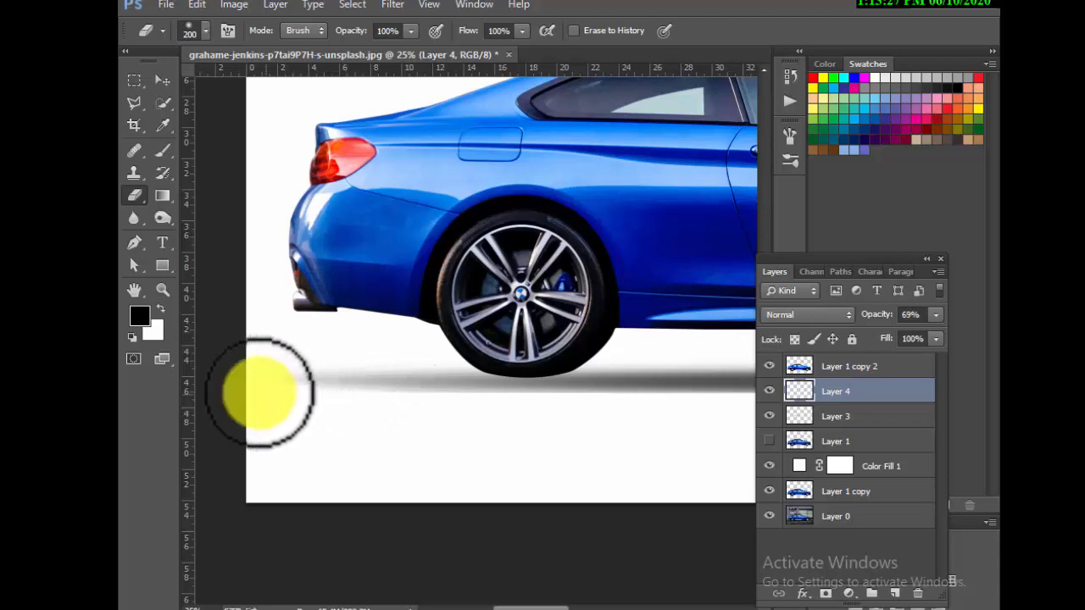
pyautogui.moveTo(373, 348)
pyautogui.mouseDown()
pyautogui.moveTo(248, 358)
pyautogui.moveTo(318, 339)
pyautogui.mouseUp()
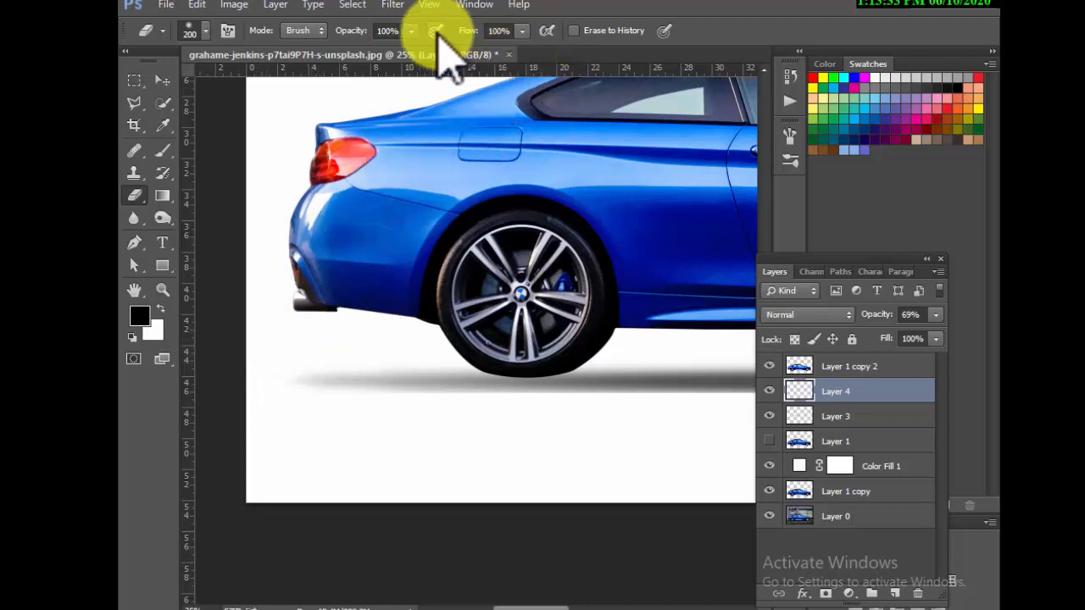
# Lower the eraser's opacity to 38% and lightly fade the shadow's rear end
pyautogui.moveTo(370, 58); pyautogui.dragTo(349, 52)
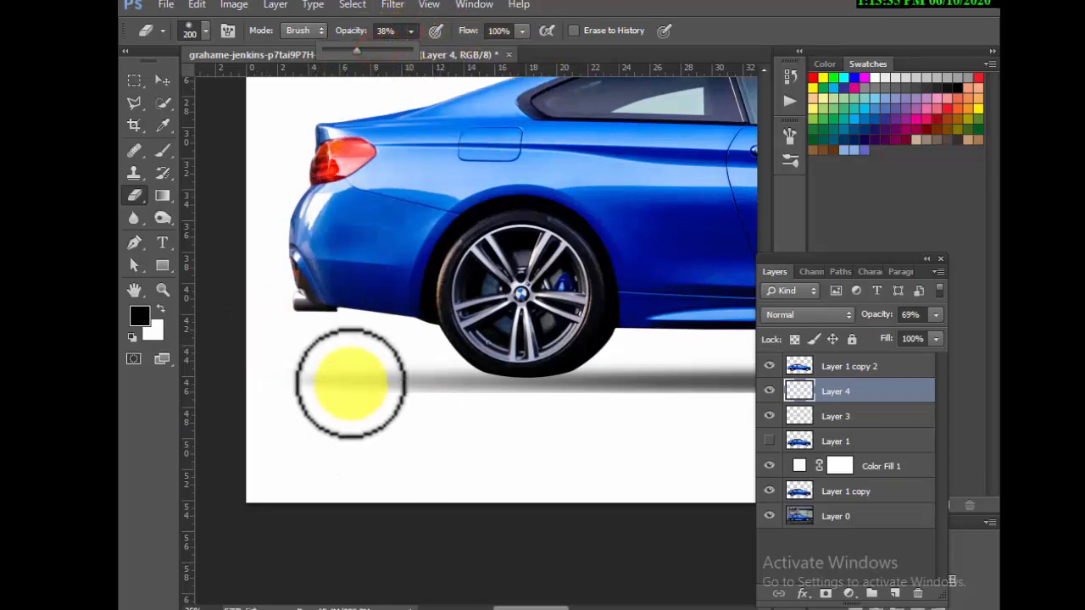
pyautogui.click(322, 376)
pyautogui.keyDown('alt'); pyautogui.click(433, 383); pyautogui.keyUp('alt')
pyautogui.keyDown('alt'); pyautogui.click(433, 382); pyautogui.keyUp('alt')
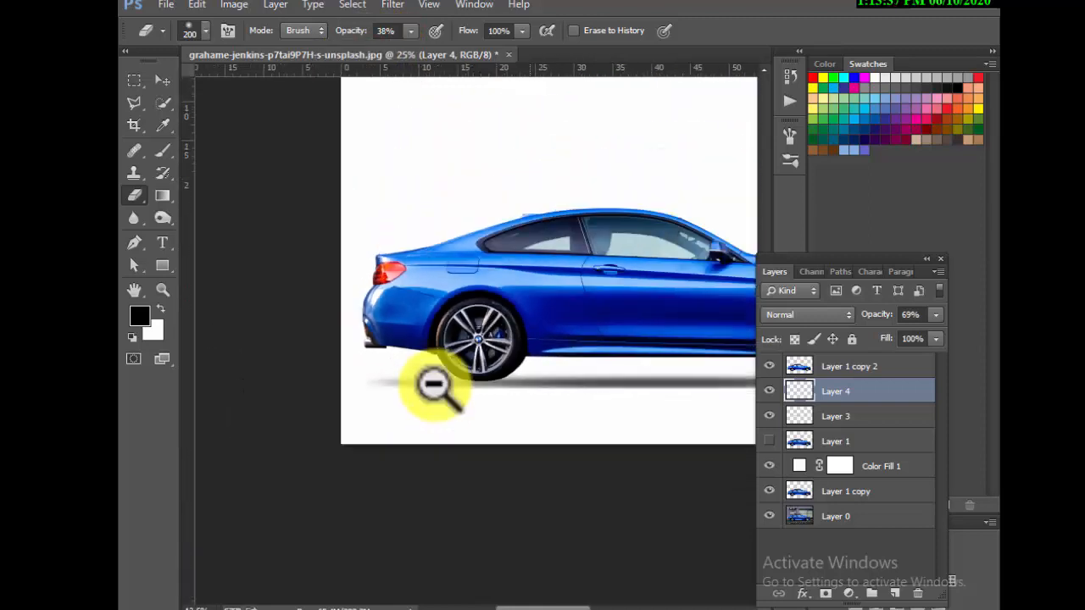
pyautogui.keyDown('alt'); pyautogui.click(436, 384); pyautogui.keyUp('alt')
pyautogui.keyDown('alt'); pyautogui.click(479, 466); pyautogui.keyUp('alt')
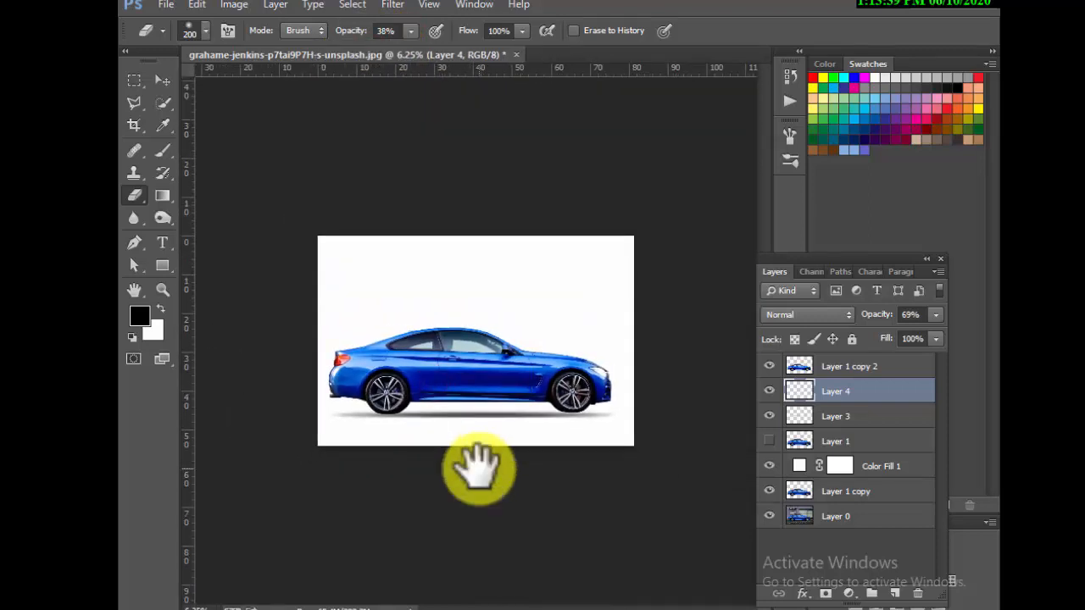
# Lightly fade the shadow's front end beneath the front bumper with the 38% opacity eraser
pyautogui.moveTo(601, 412)
pyautogui.mouseDown()
pyautogui.moveTo(678, 463)
pyautogui.moveTo(735, 471)
pyautogui.mouseUp()
pyautogui.moveTo(574, 484)
pyautogui.mouseDown()
pyautogui.moveTo(620, 499)
pyautogui.moveTo(526, 448)
pyautogui.mouseUp()
pyautogui.moveTo(565, 390); pyautogui.dragTo(581, 389)
pyautogui.keyDown('alt'); pyautogui.click(503, 411); pyautogui.keyUp('alt')
pyautogui.keyDown('alt'); pyautogui.click(504, 412); pyautogui.keyUp('alt')
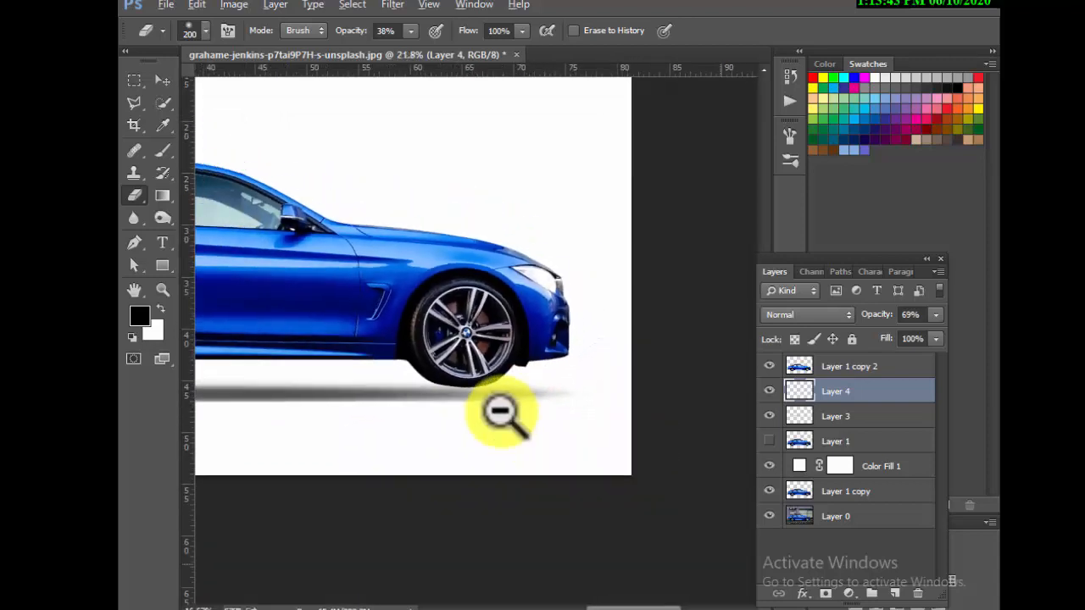
pyautogui.keyDown('alt'); pyautogui.click(501, 415); pyautogui.keyUp('alt')
pyautogui.keyDown('alt'); pyautogui.click(500, 411); pyautogui.keyUp('alt')
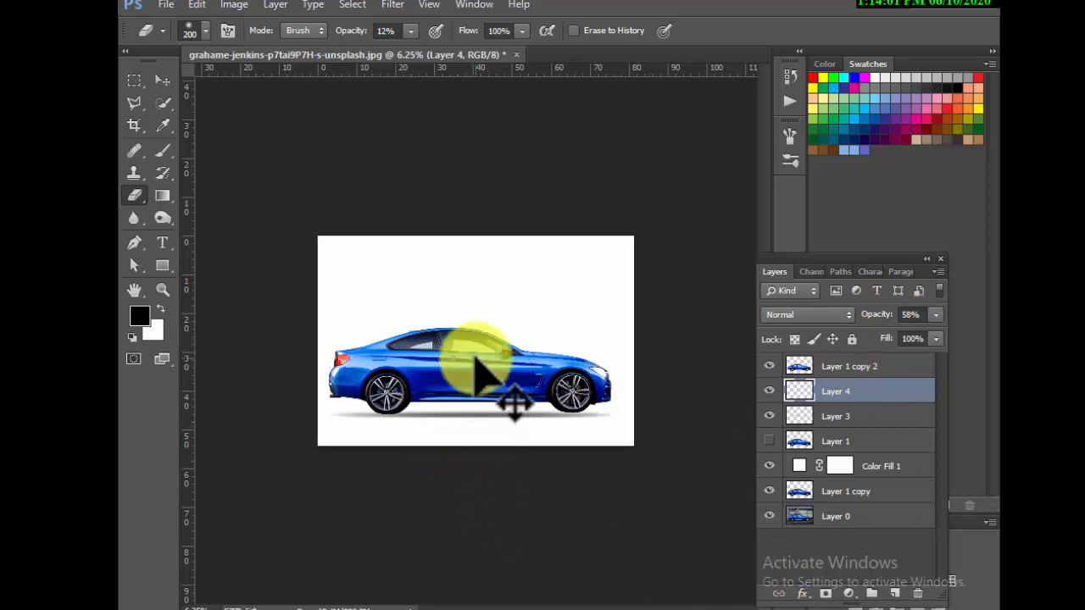
pyautogui.moveTo(500, 400); pyautogui.dragTo(595, 424)
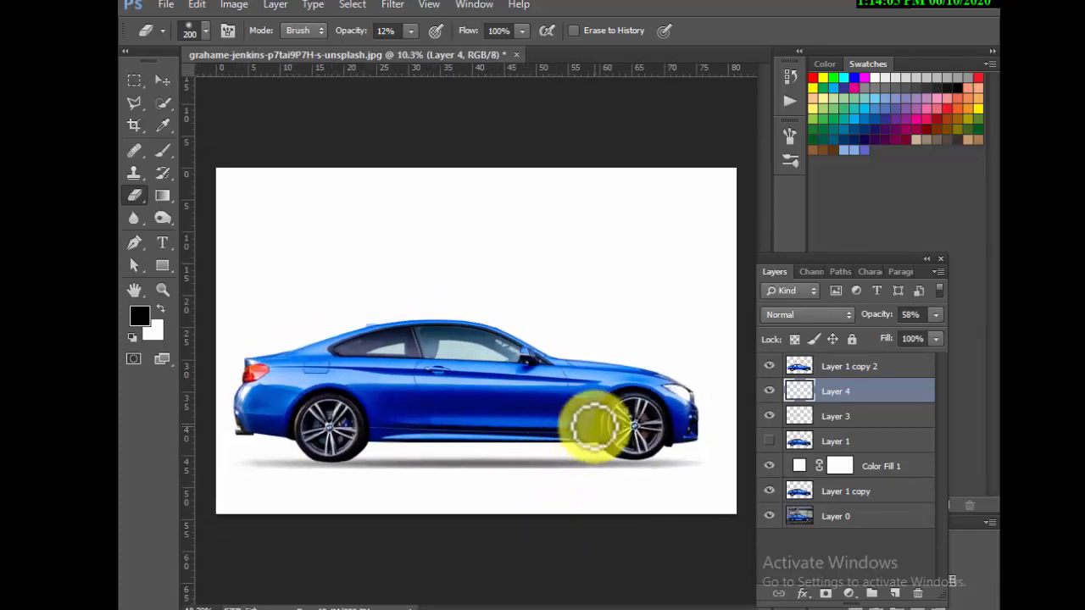
pyautogui.click(170, 7)
pyautogui.click(170, 9)
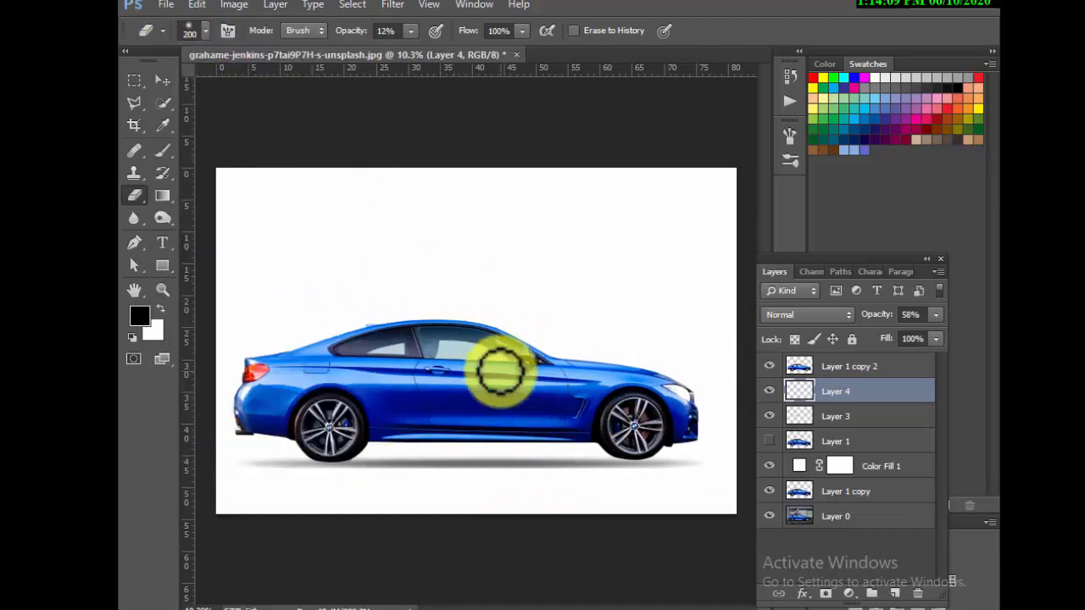
pyautogui.hotkey('ctrl', 'space')
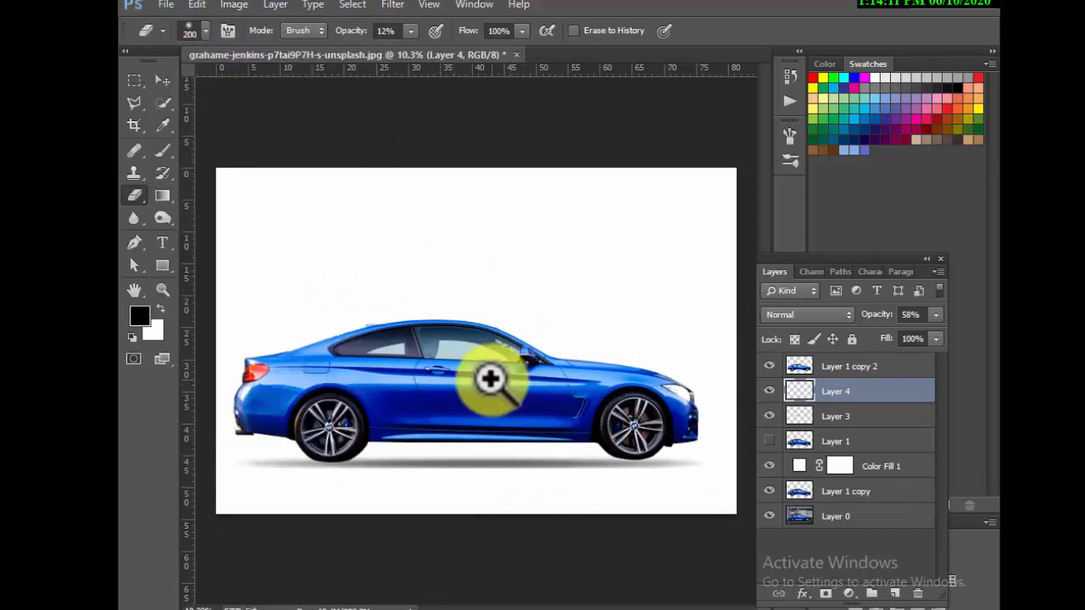
pyautogui.moveTo(545, 358); pyautogui.dragTo(627, 468)
pyautogui.moveTo(478, 339); pyautogui.dragTo(356, 246)
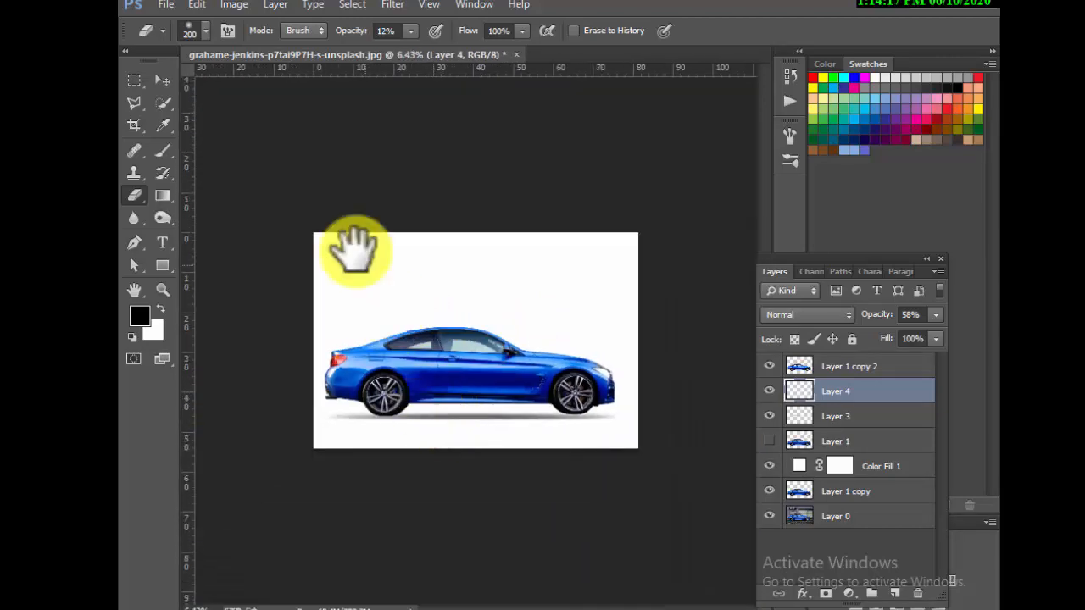
# Start saving the document as a new file in Photoshop PSD format and browse to New Volume (D:)
pyautogui.click(166, 7)
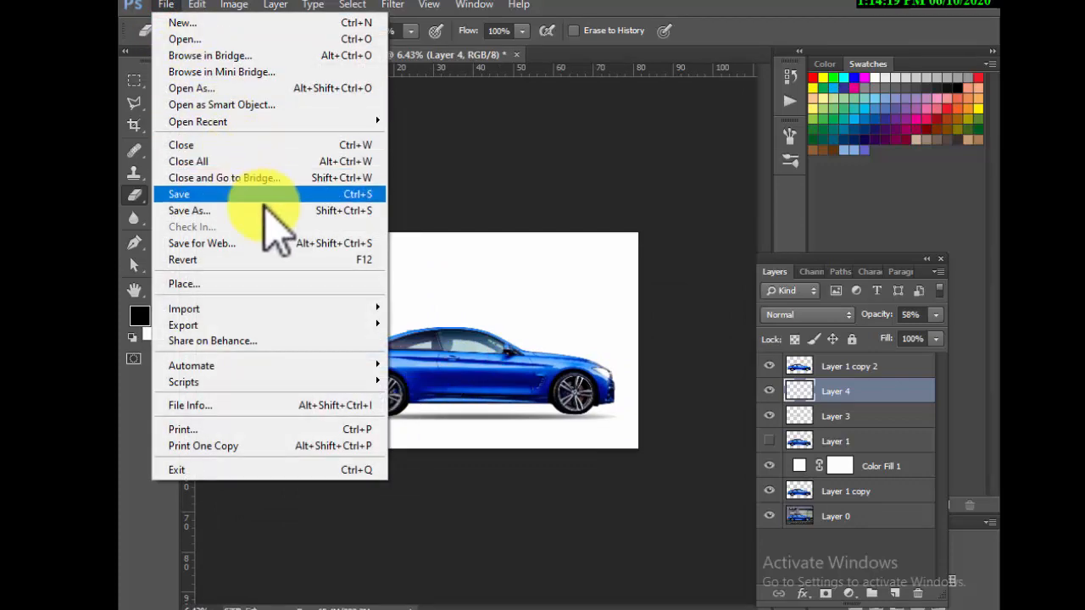
pyautogui.click(269, 211)
pyautogui.click(500, 314)
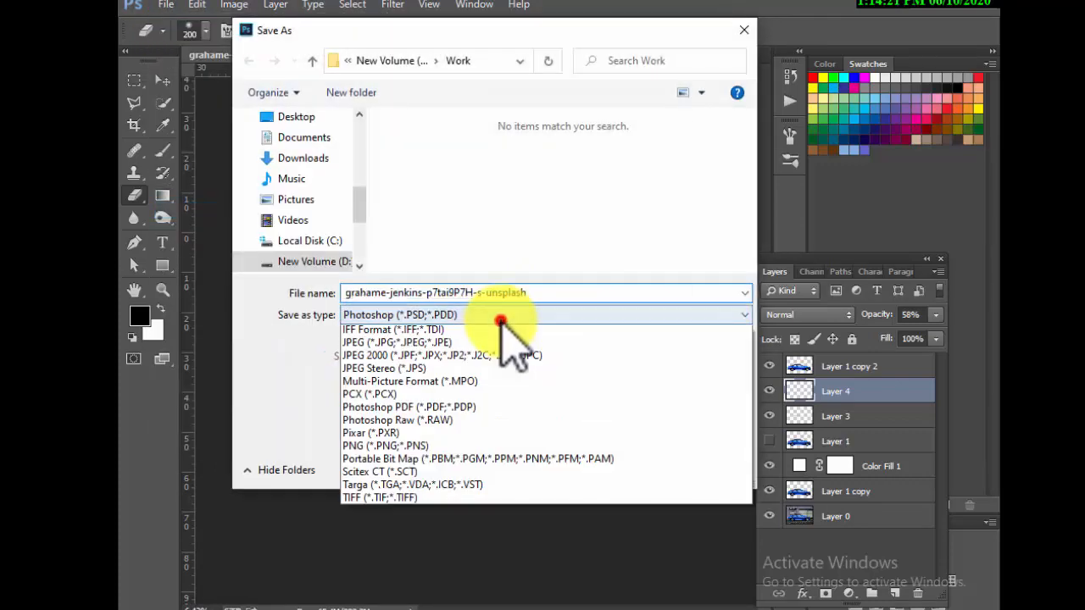
pyautogui.click(501, 316)
pyautogui.scroll(-1, 339, 246)
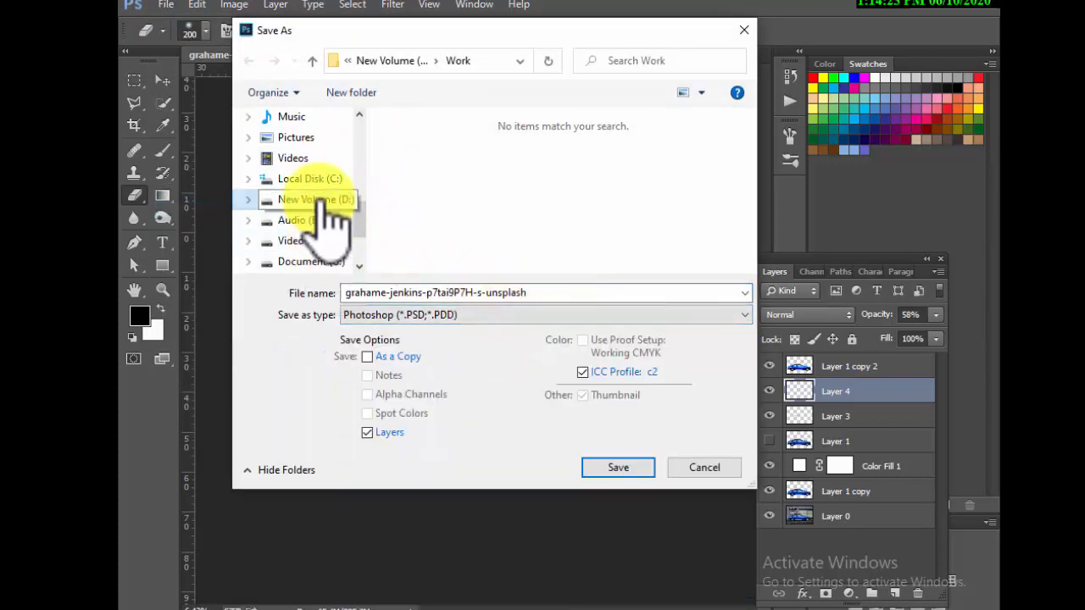
pyautogui.click(315, 200)
pyautogui.scroll(-3, 563, 270)
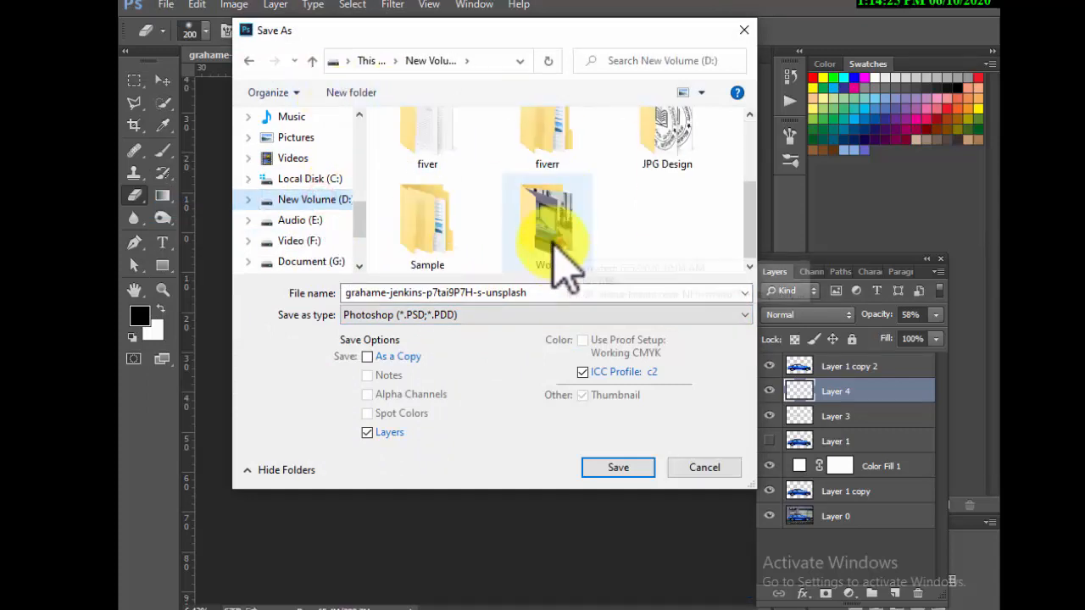